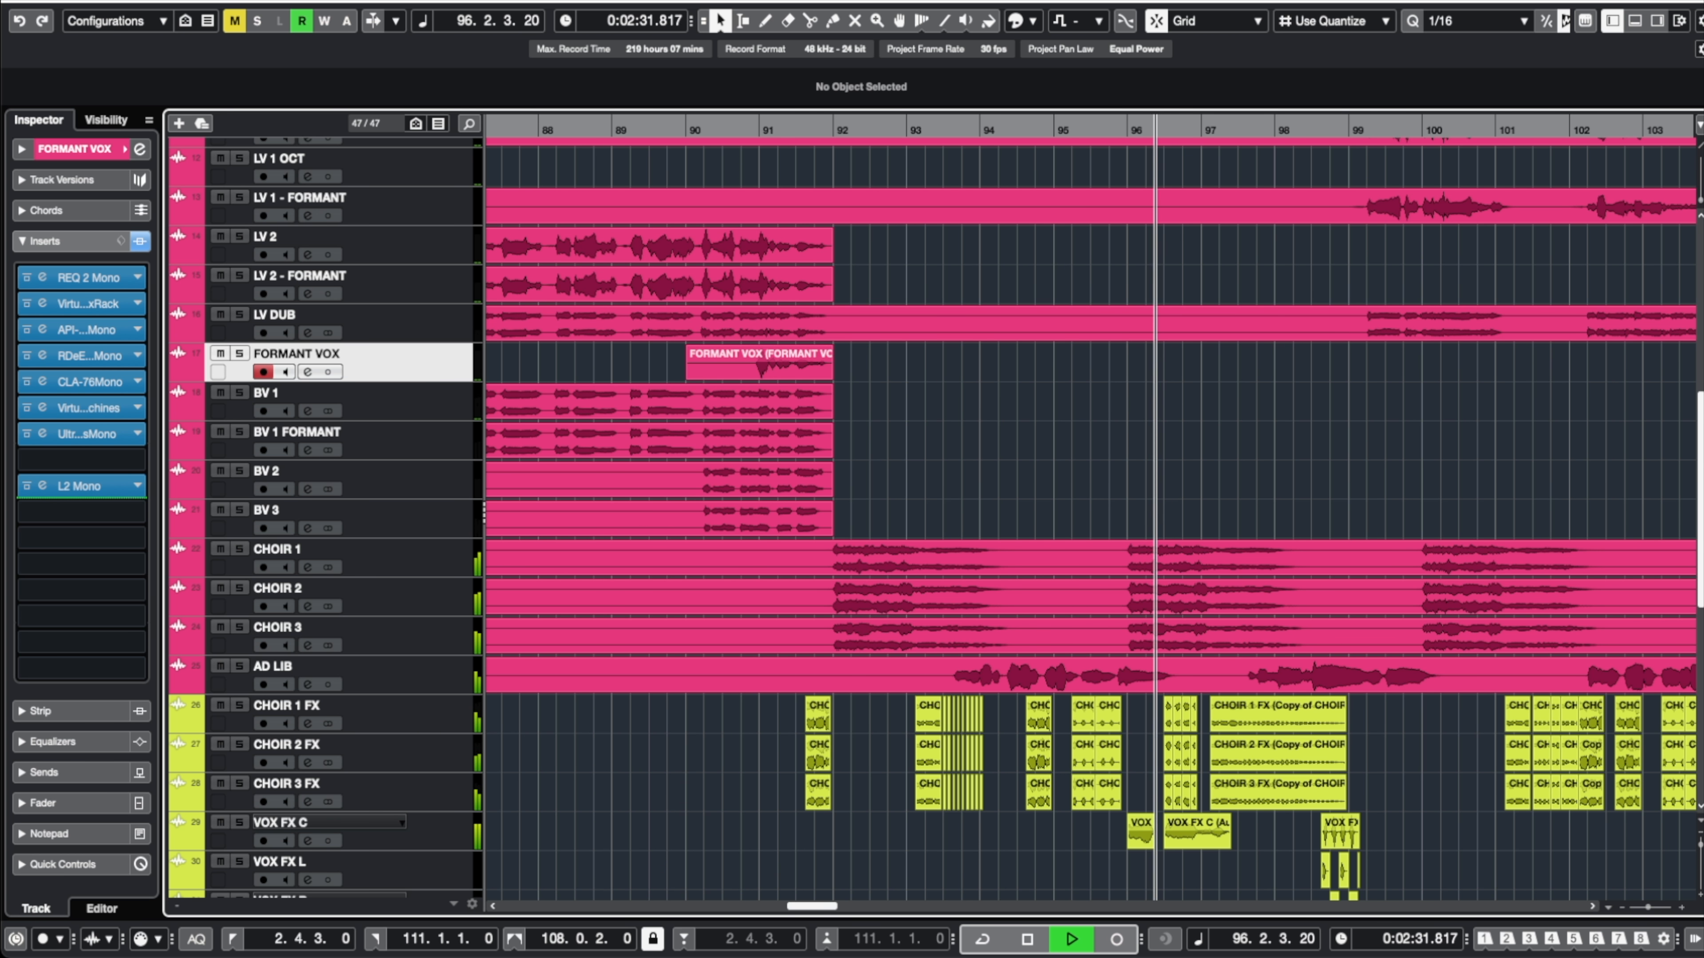
Solo every vocal track from LV 1 through VOX FX R and play the vocals back on their own
key("space")
scroll(534, 203, "up", 1)
scroll(534, 203, "up", 1)
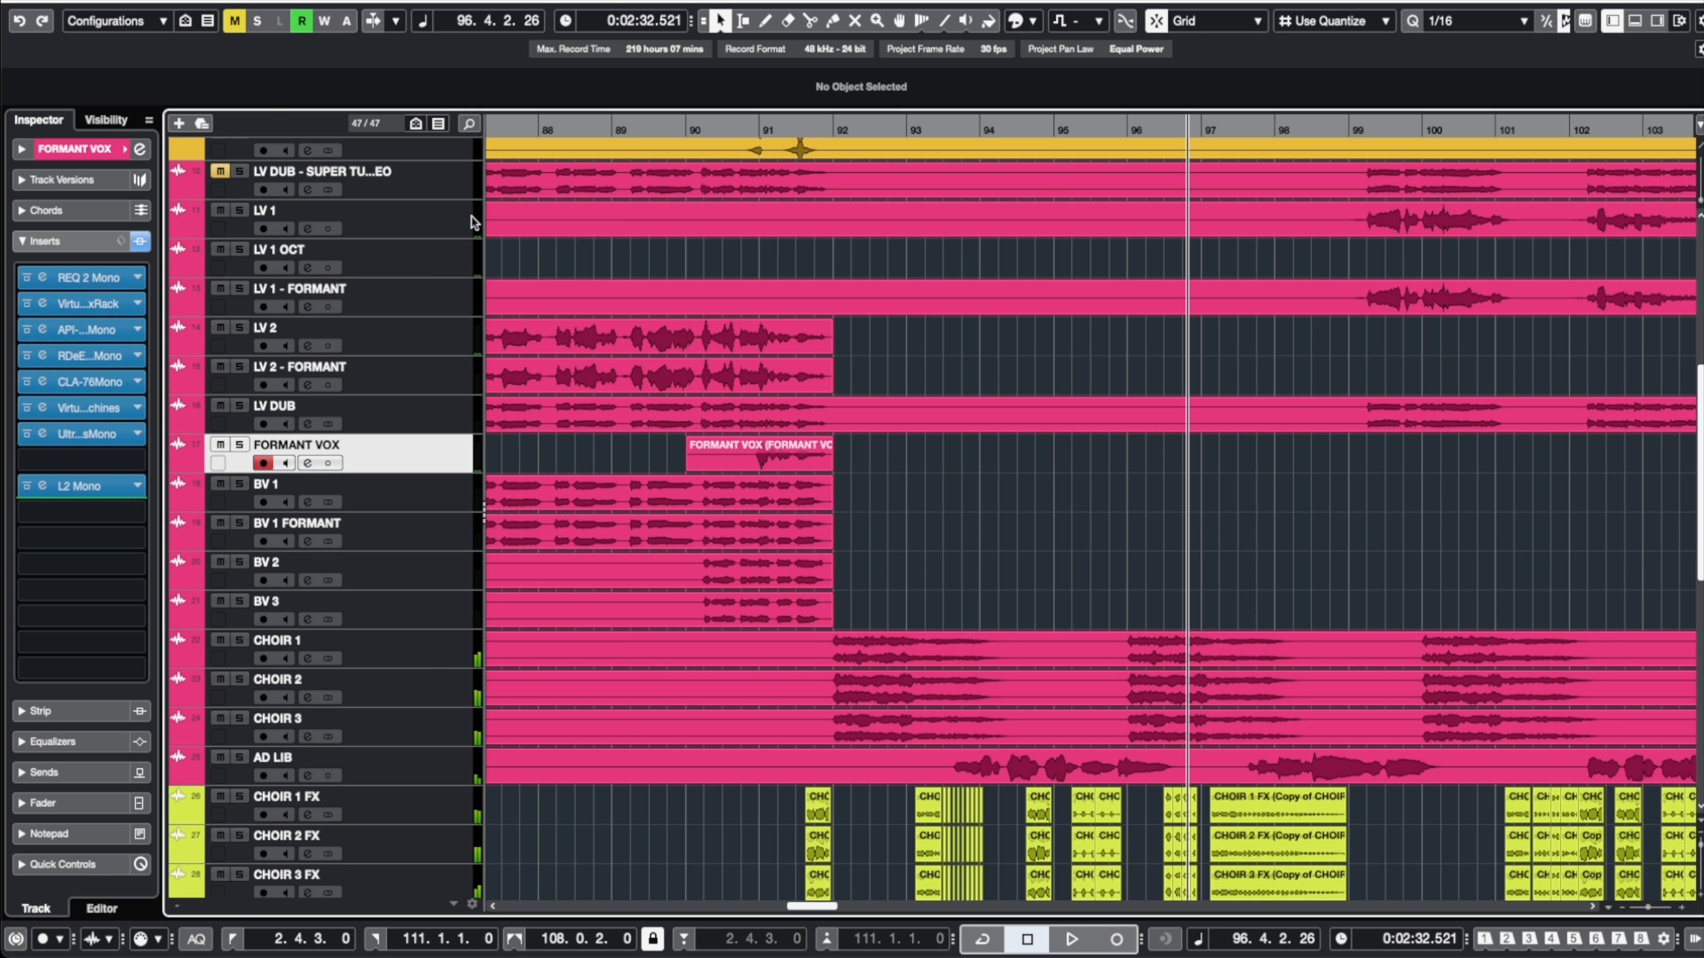
left_click(449, 215)
scroll(453, 219, "down", 8)
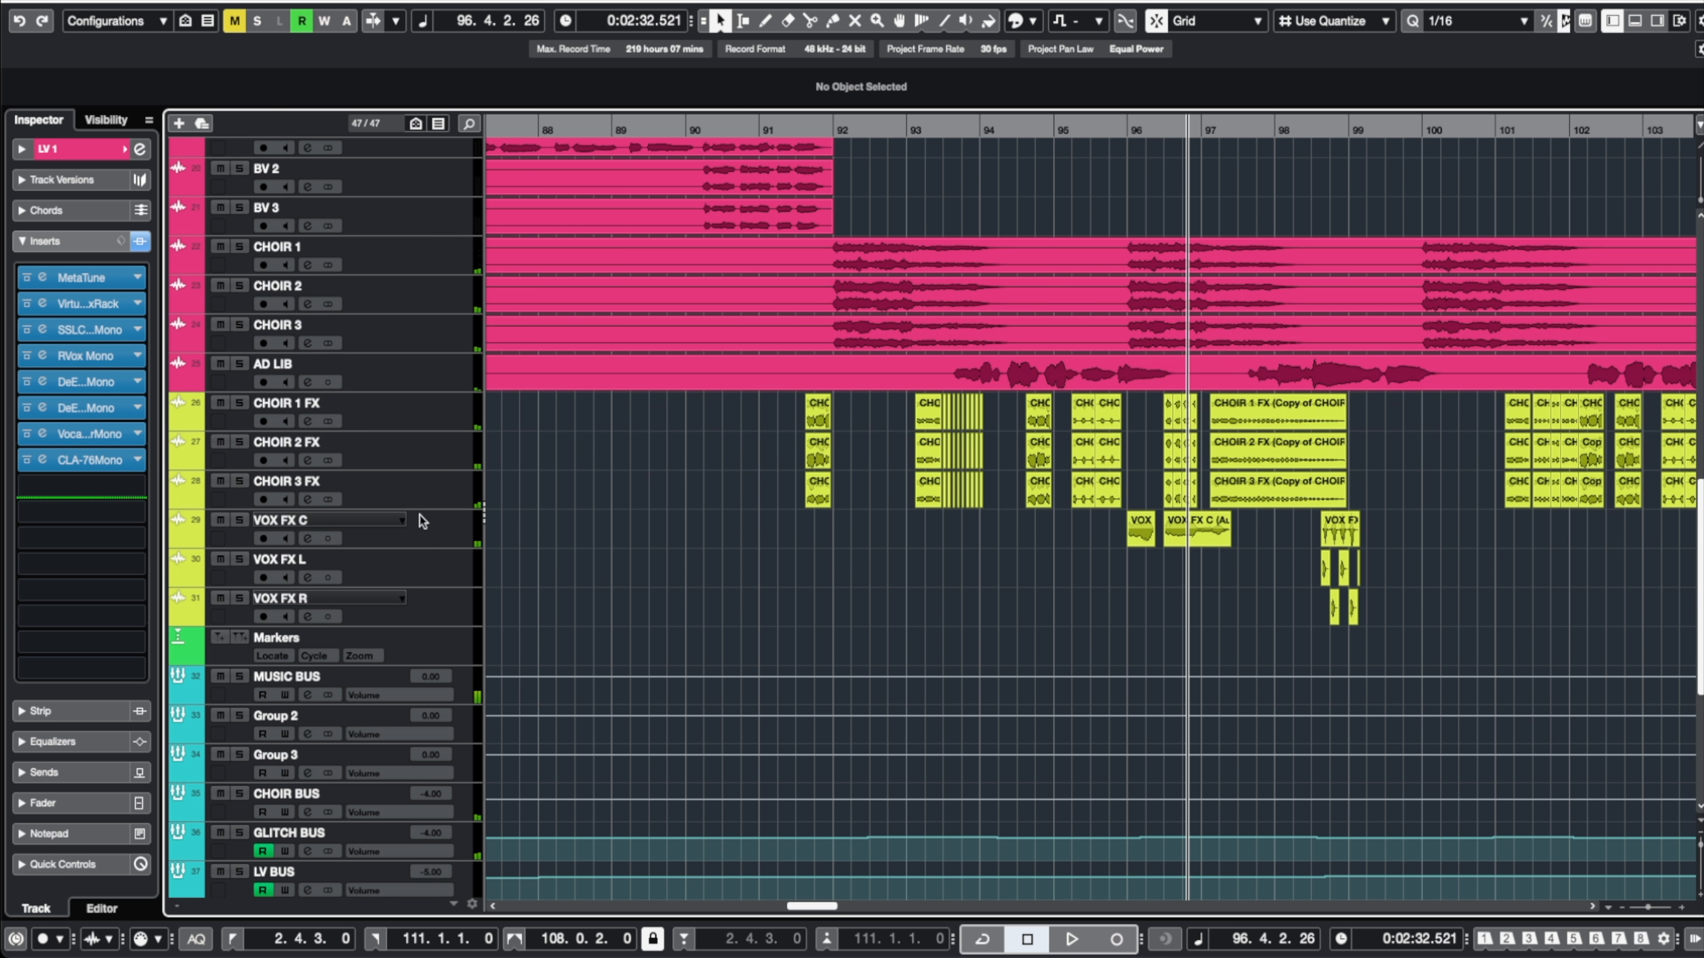
left_click(465, 610, "shift")
left_click(239, 481)
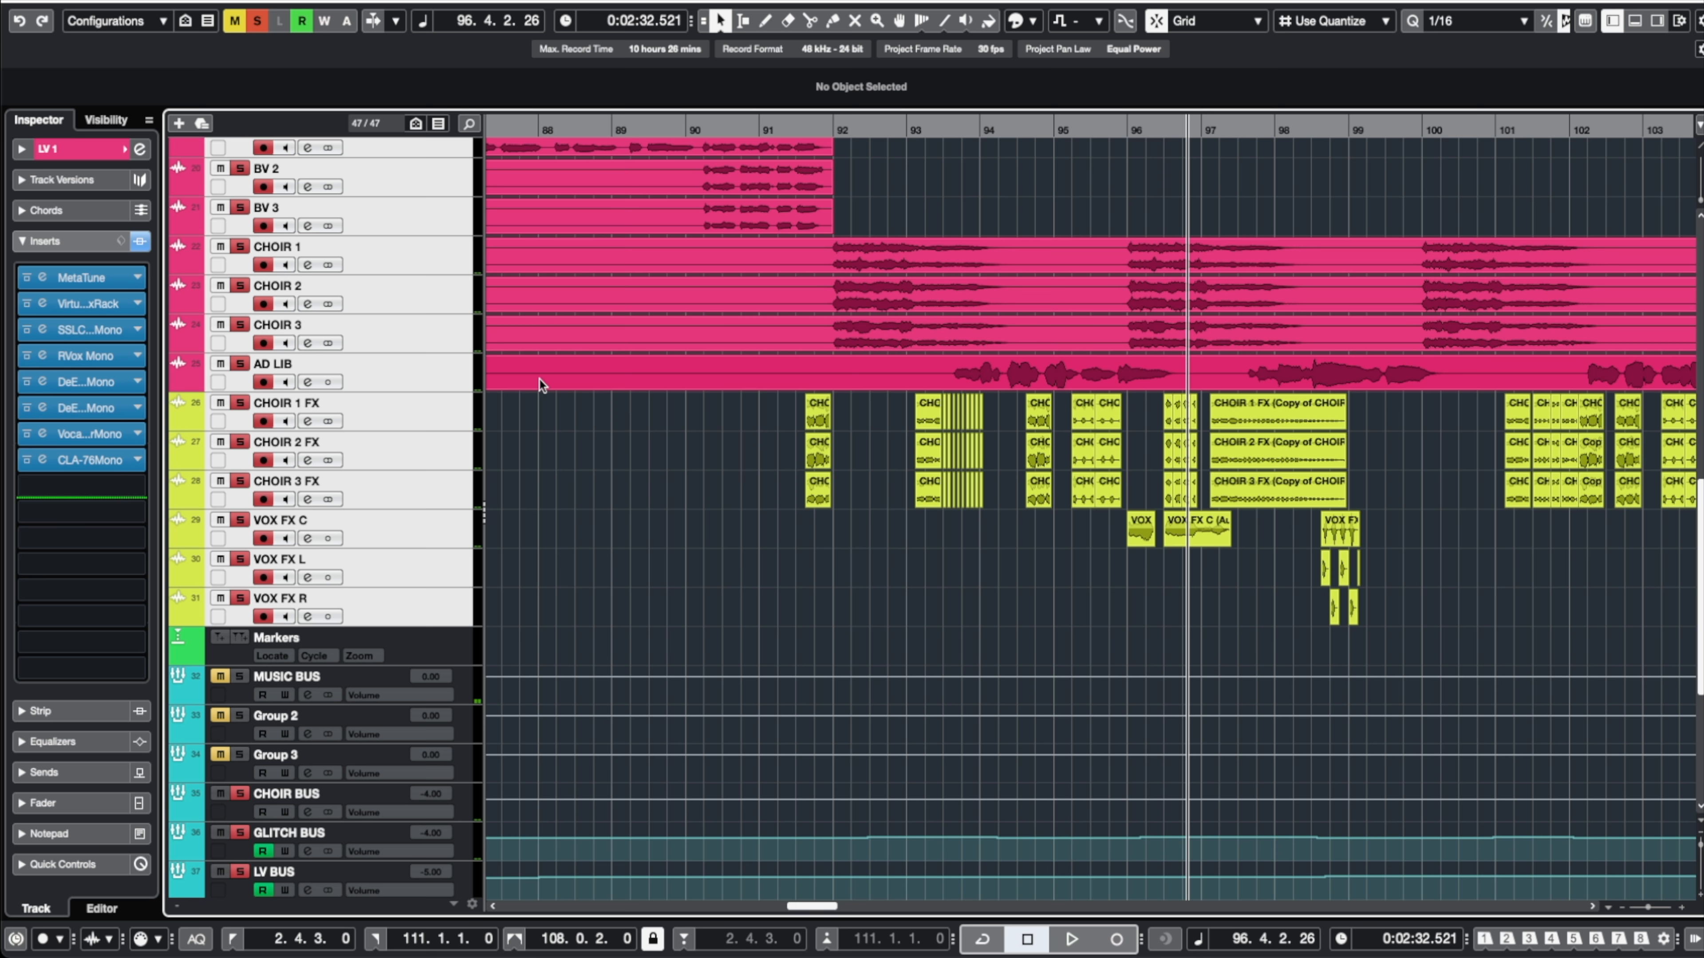
scroll(562, 366, "up", 3)
scroll(562, 372, "up", 4)
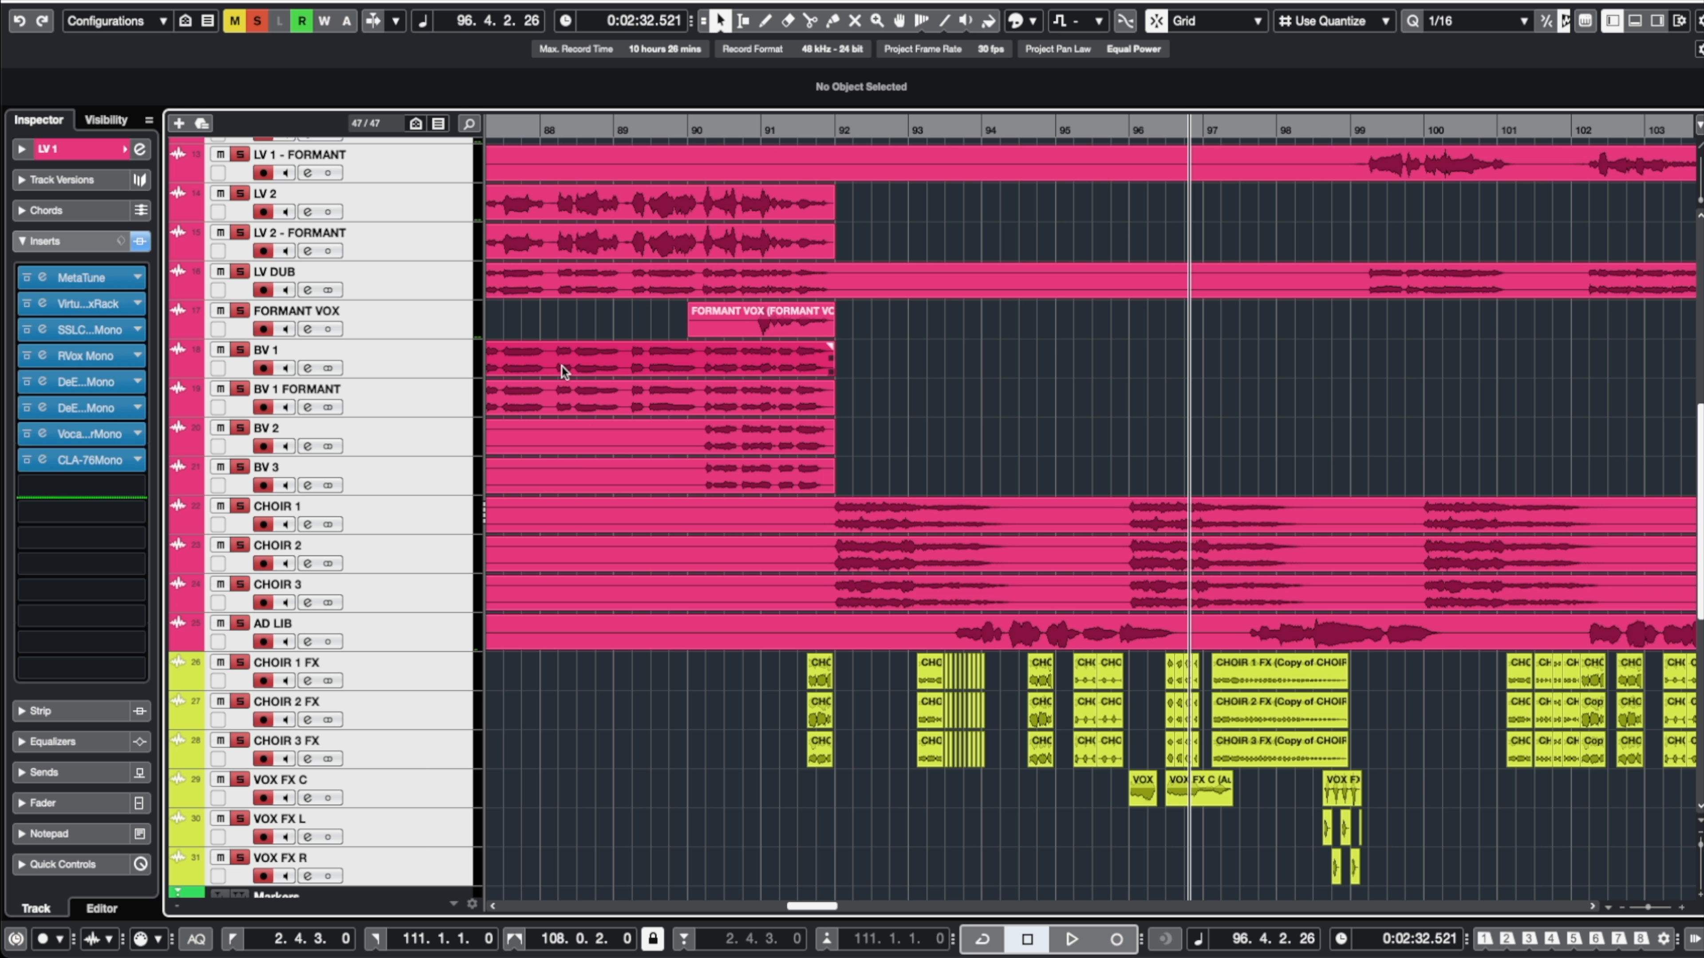
key("KP_Subtract")
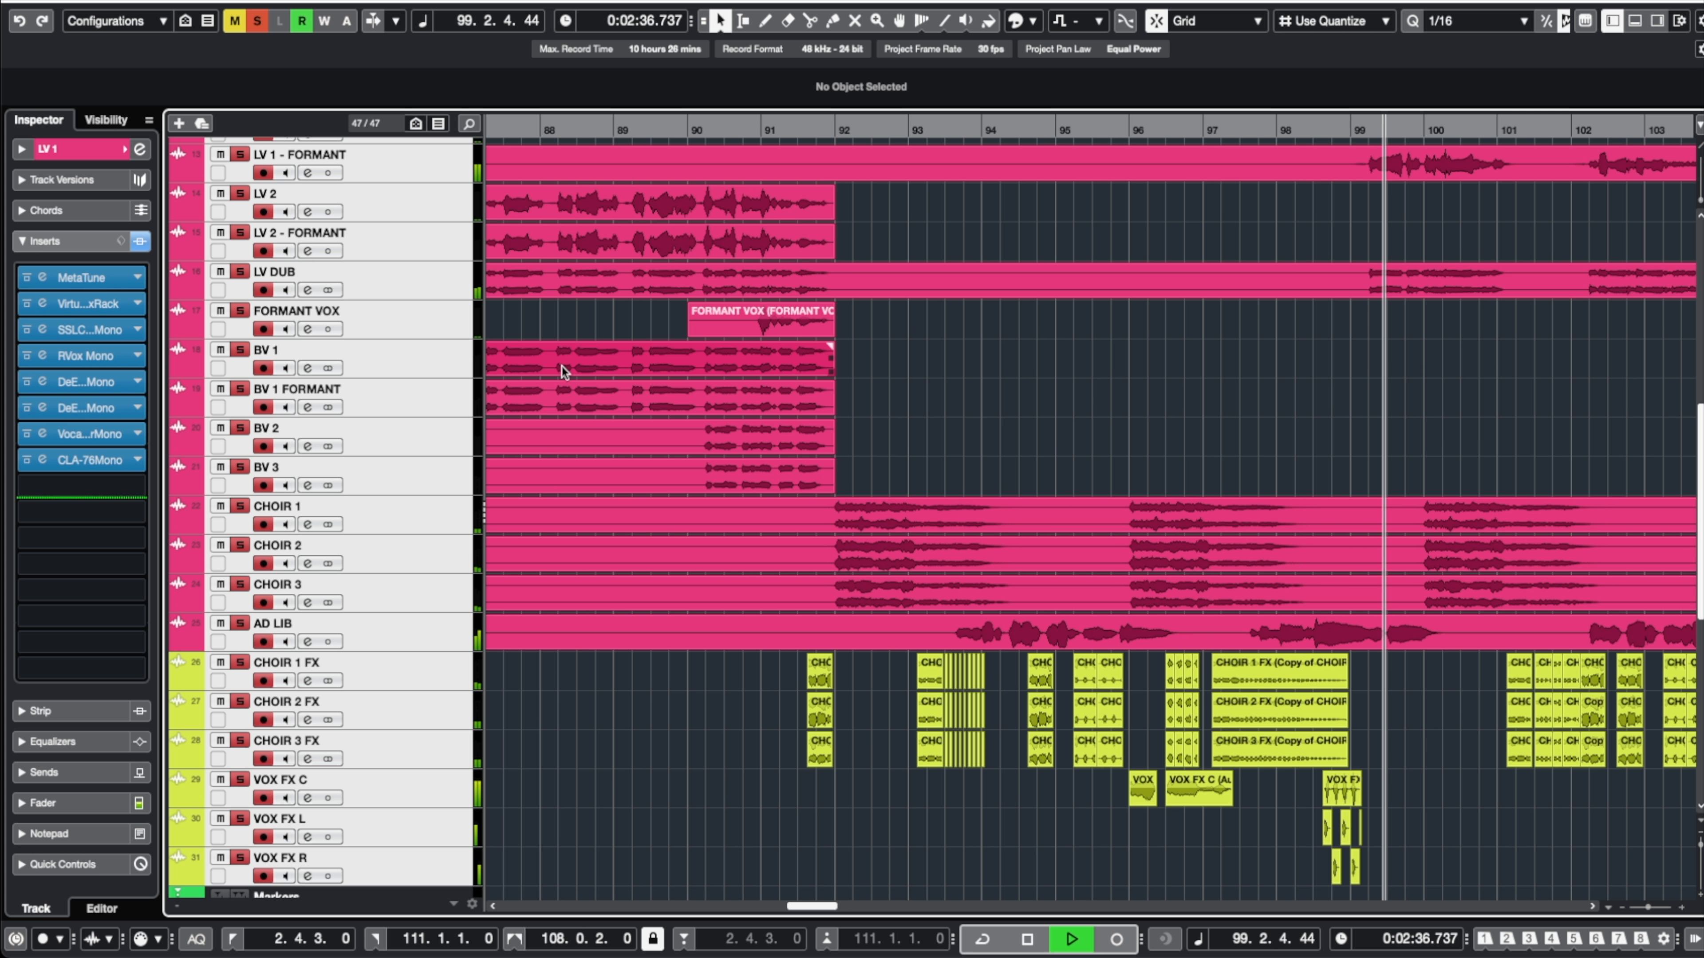
key("space")
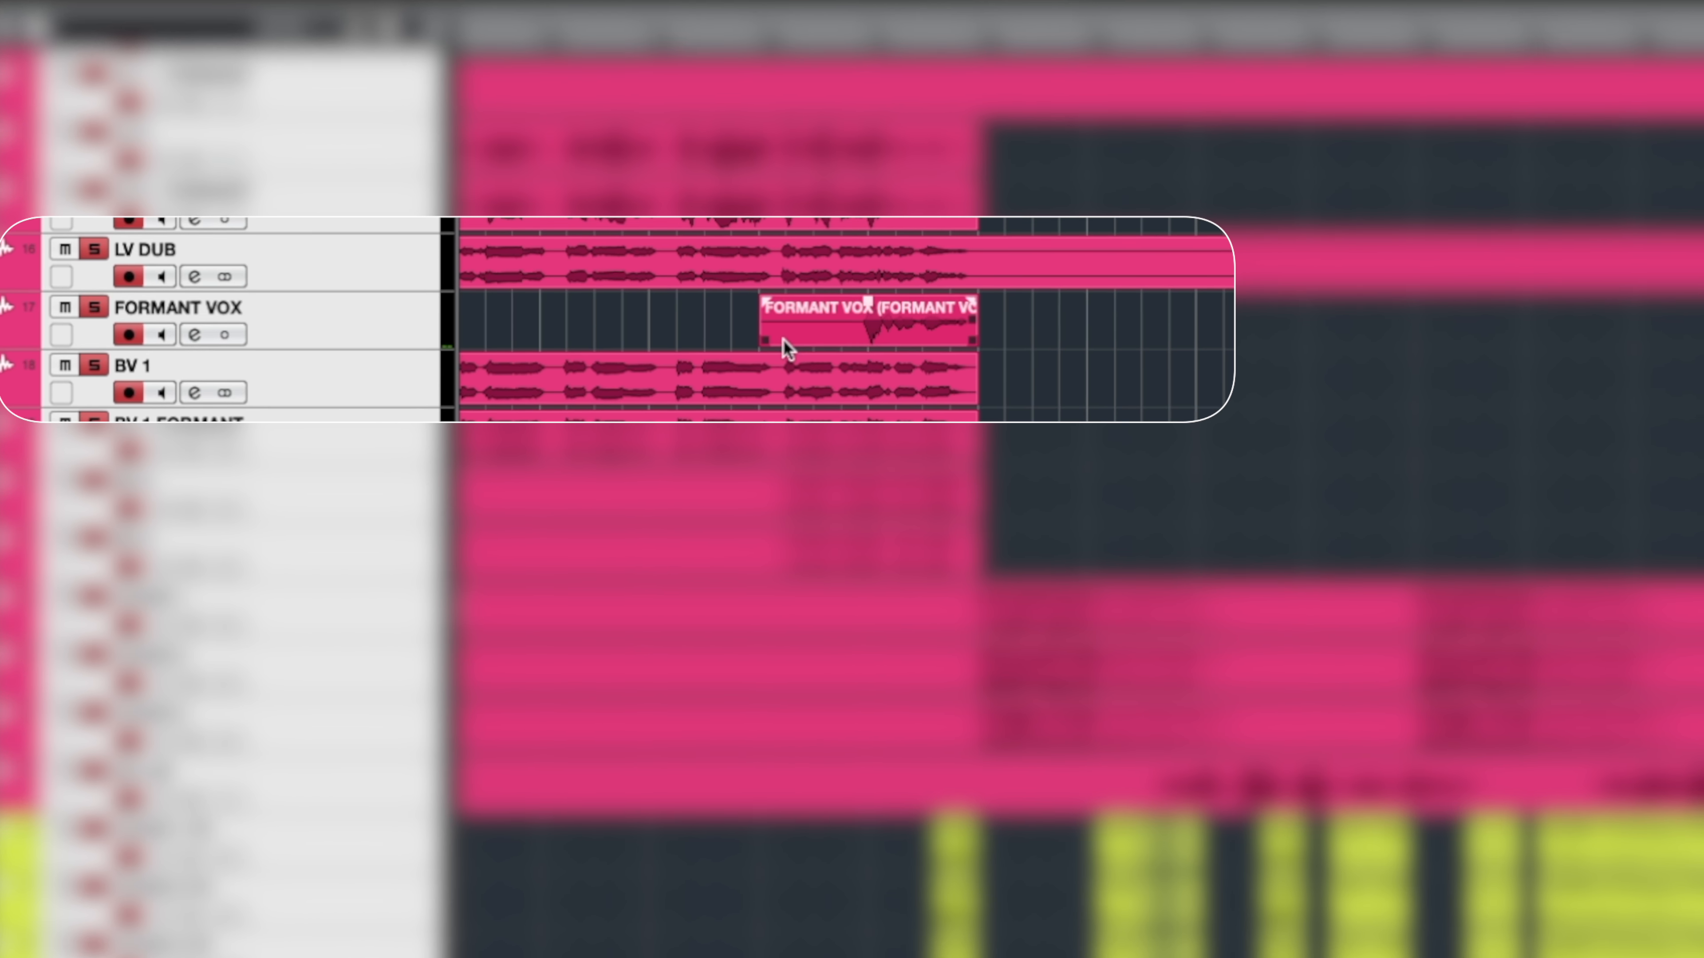
Audition the FORMANT VOX clip before bar 92 in solo, and replay it together with the rest of the mix
left_click(709, 326)
left_click(338, 321)
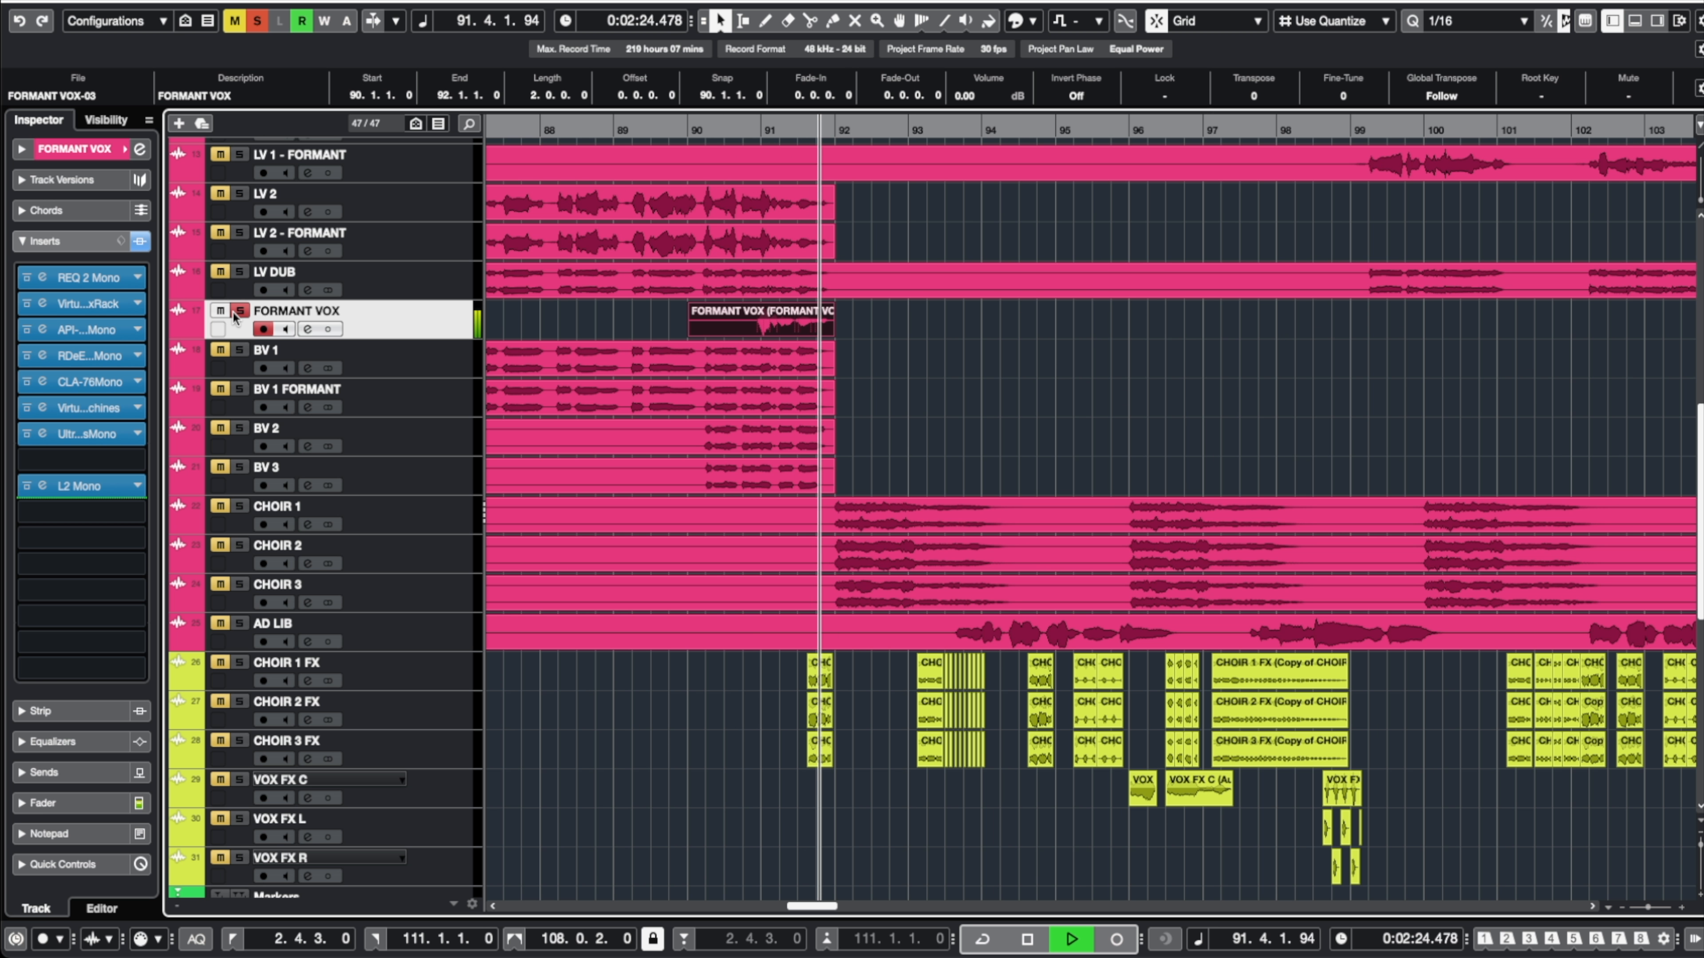
key("space")
key("KP_Subtract")
key("space")
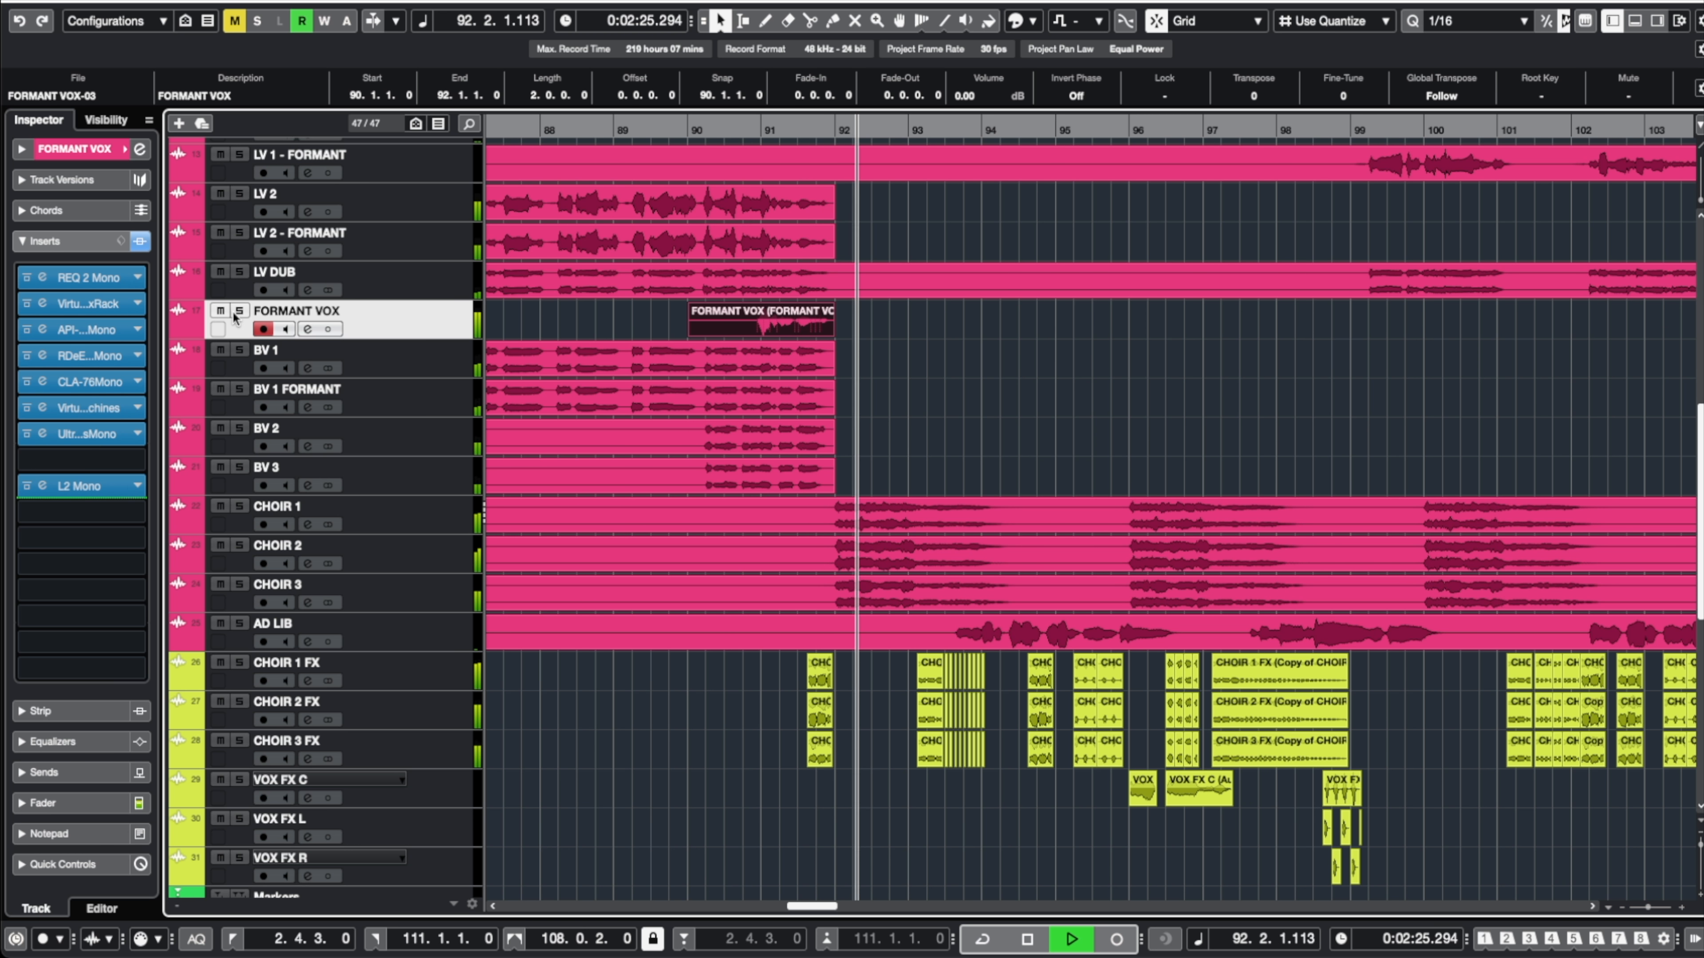
key("space")
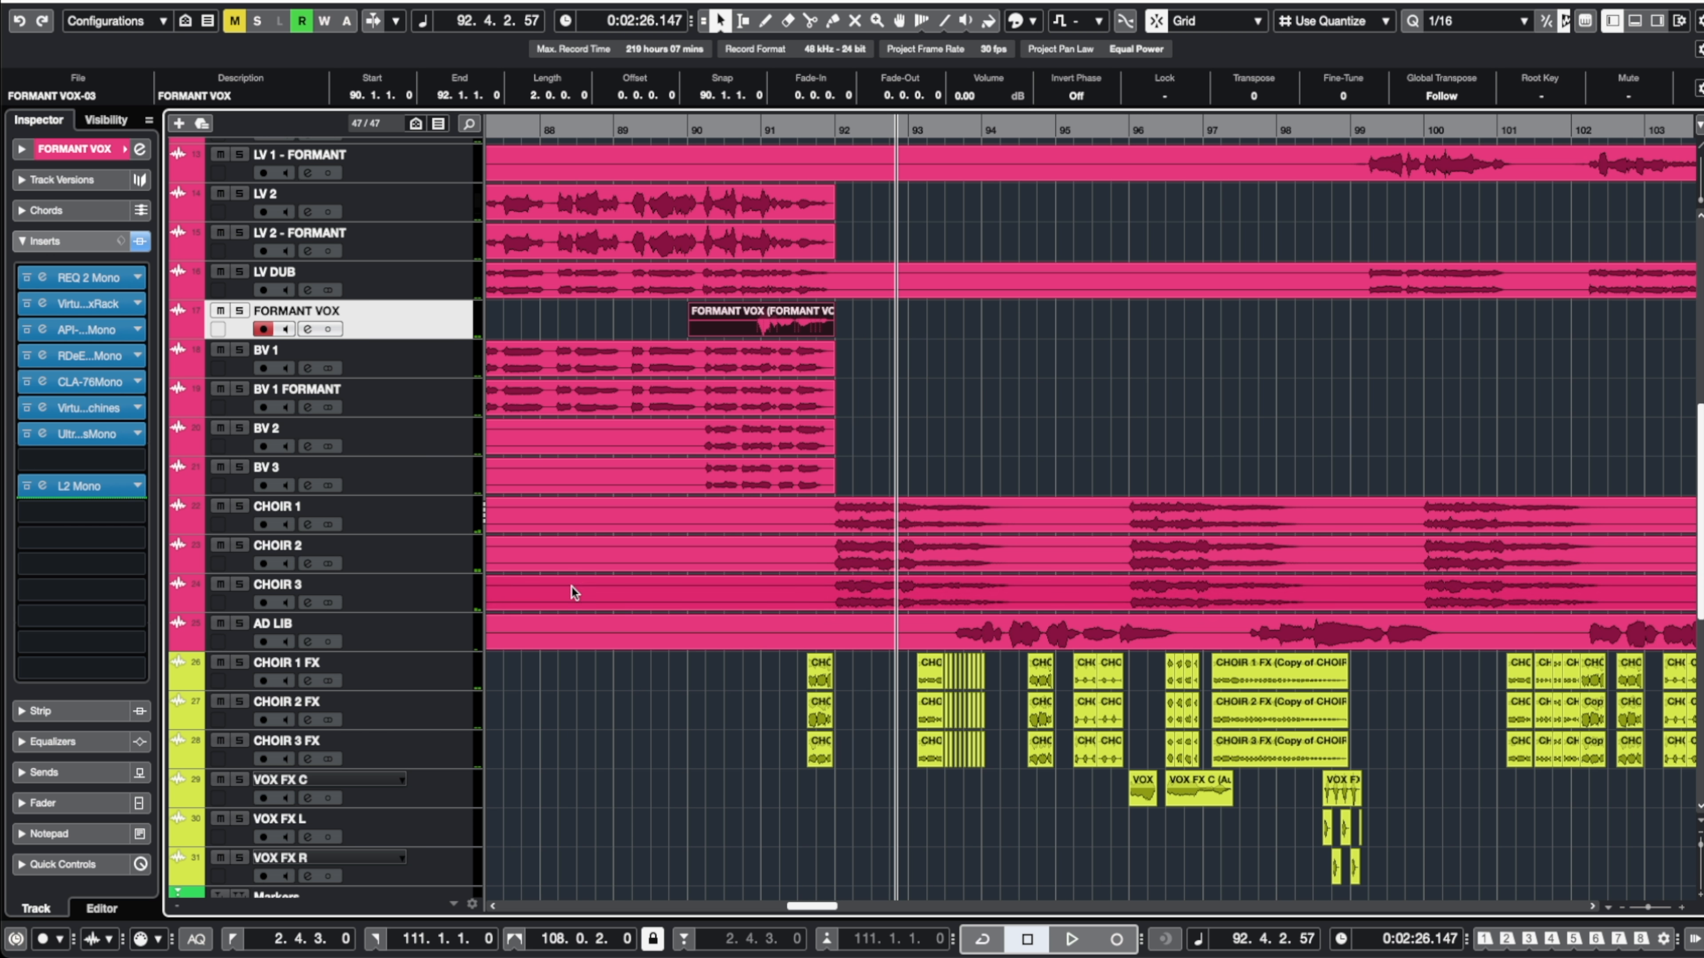
Select the first CHOIR FX clips and the CHOIR 1 FX, CHOIR 2 FX and CHOIR 3 FX tracks, and audition that passage
scroll(845, 750, "down", 5)
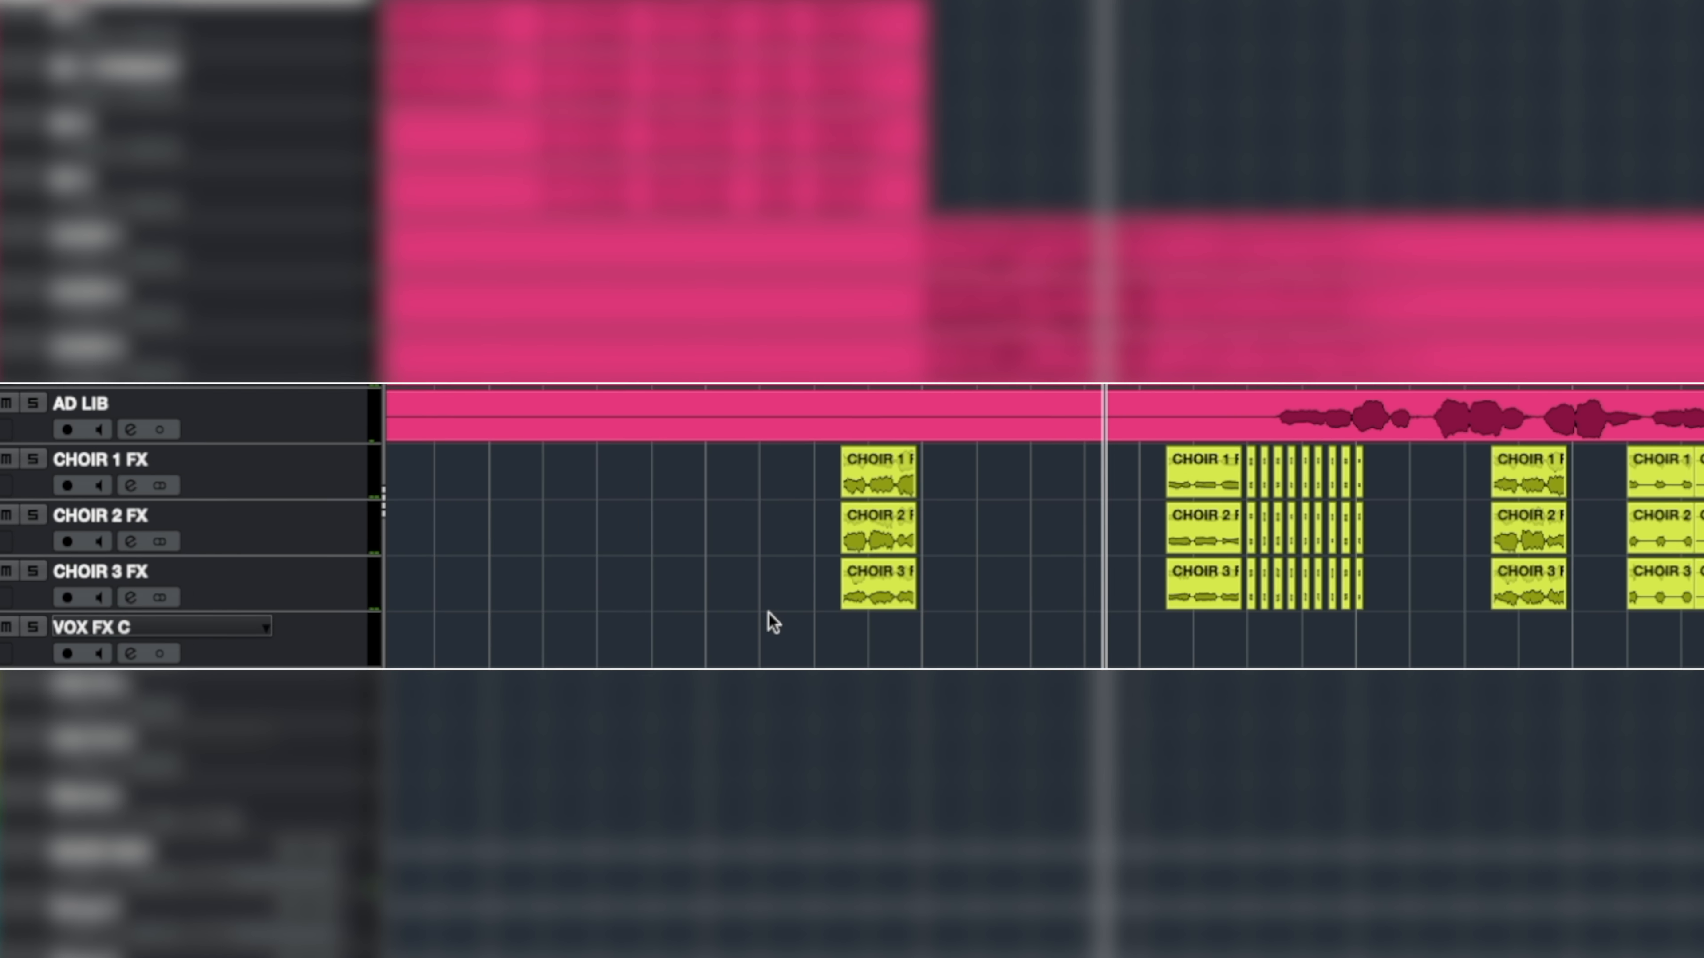
left_click_drag(769, 597, 1214, 469)
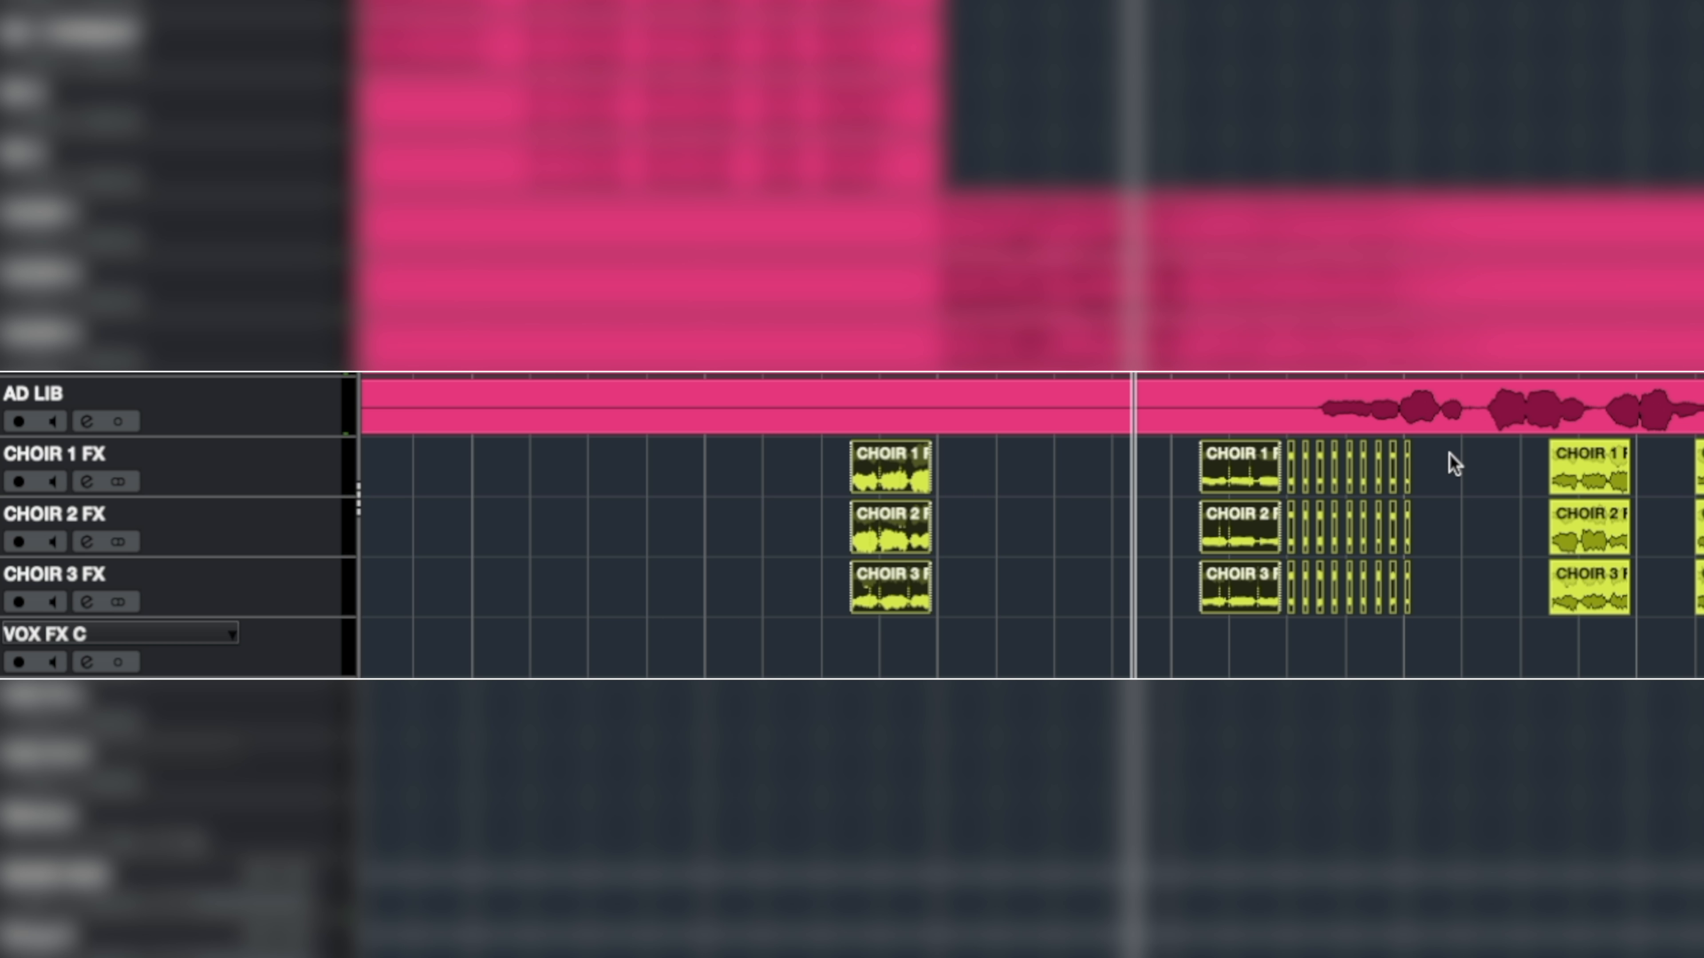
left_click(295, 476)
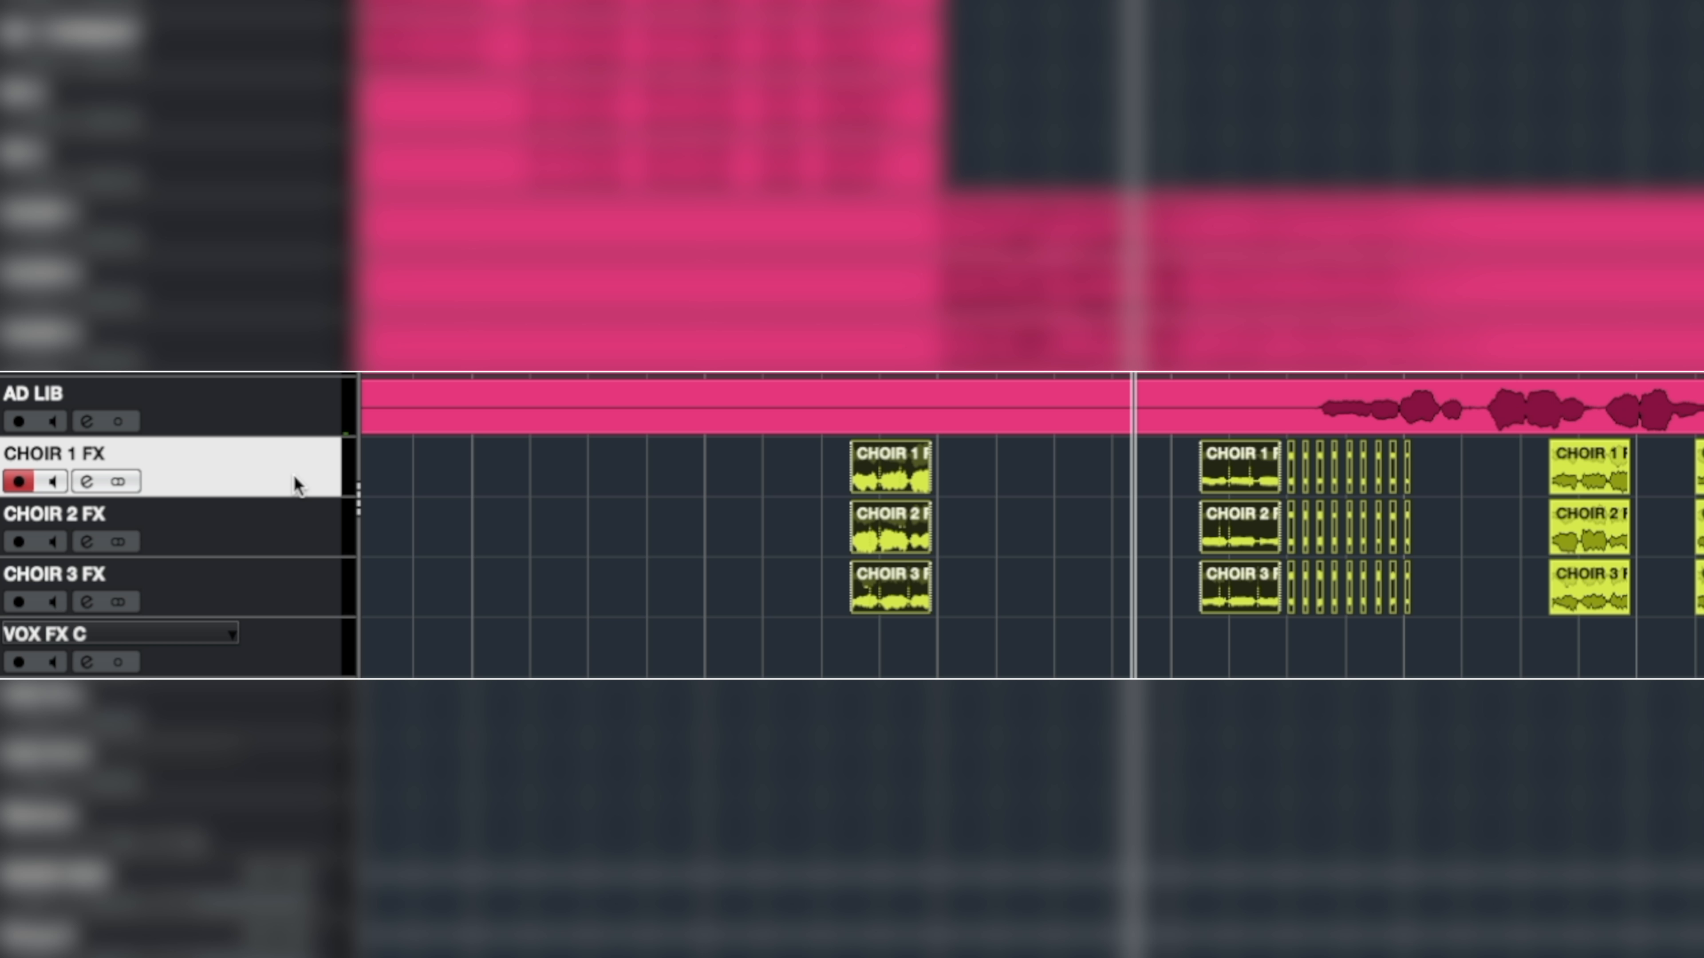
left_click(294, 537, "shift")
left_click(295, 592, "shift")
key("KP_Subtract")
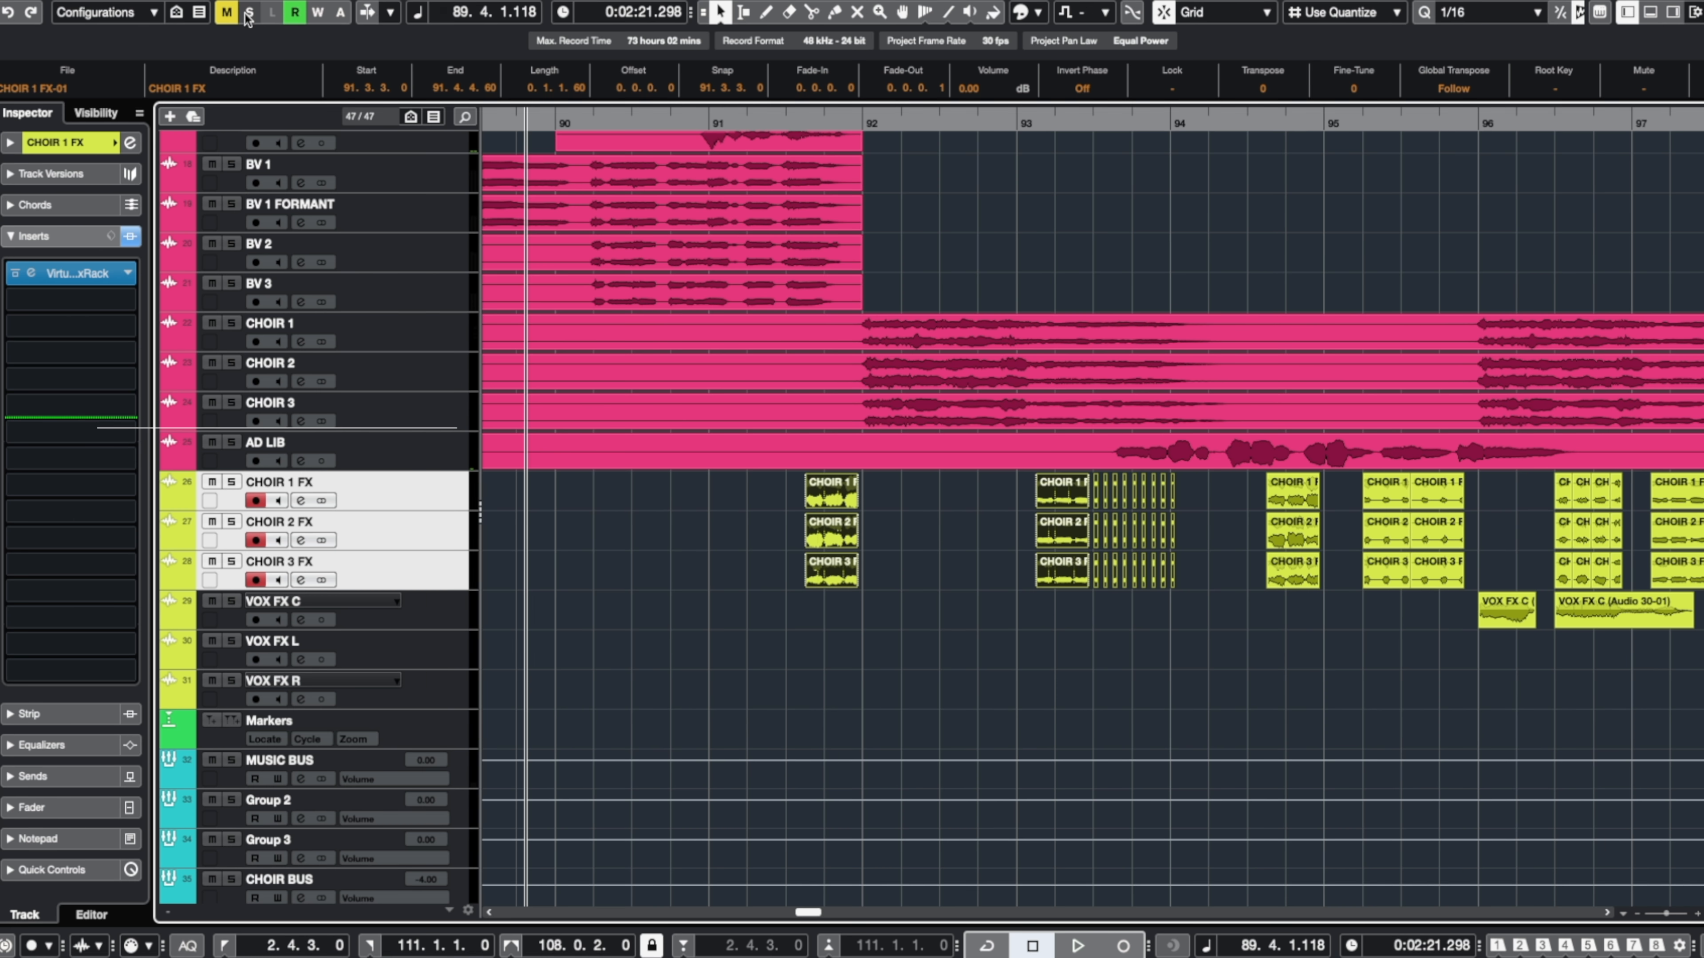
key("space")
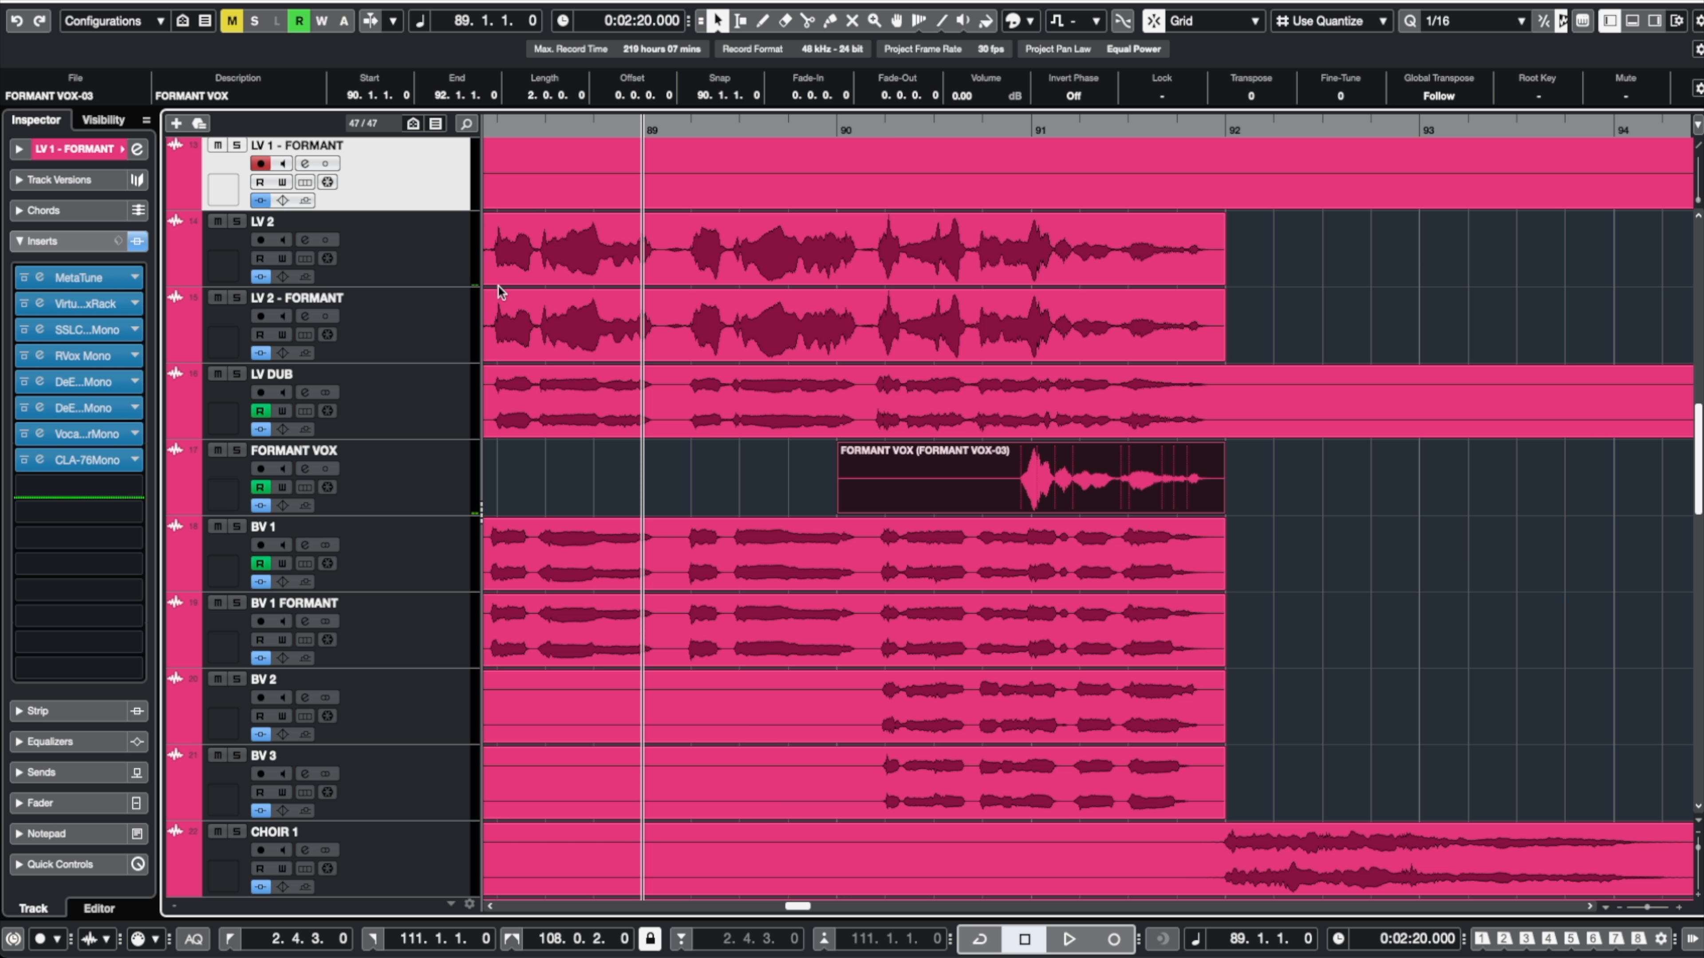
Duplicate the LV 2 track and load the Vocal Bender Mono plug-in in the copy's next free insert slot
left_click(416, 267)
right_click(416, 267)
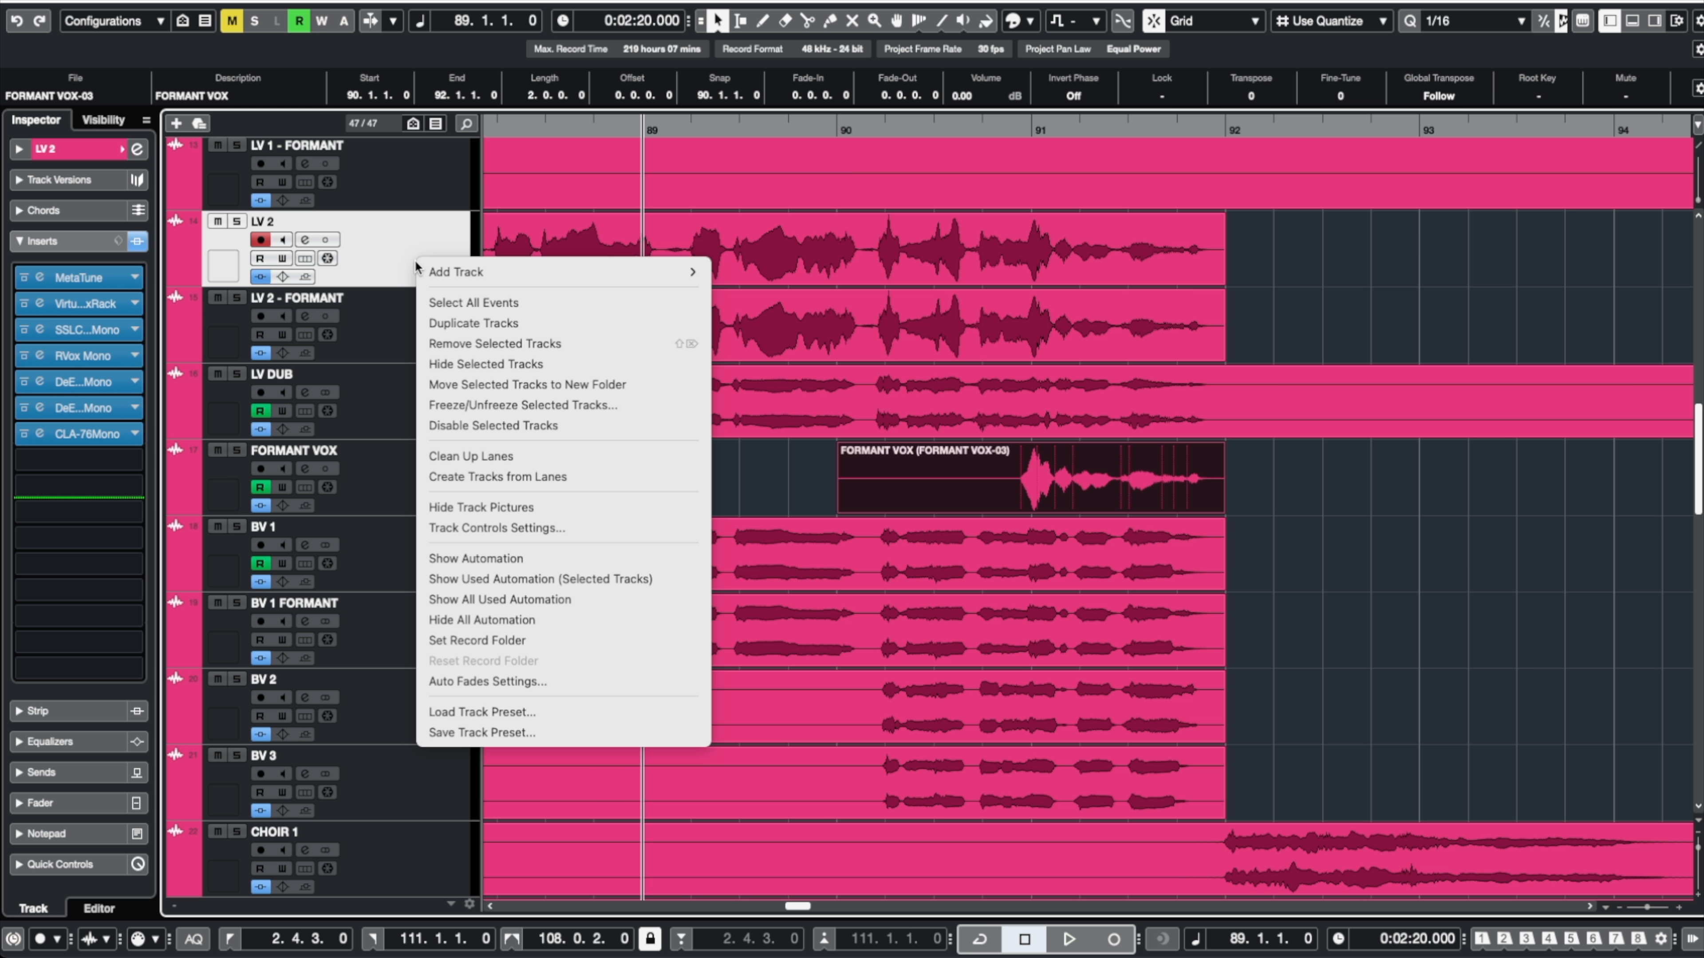
left_click(433, 323)
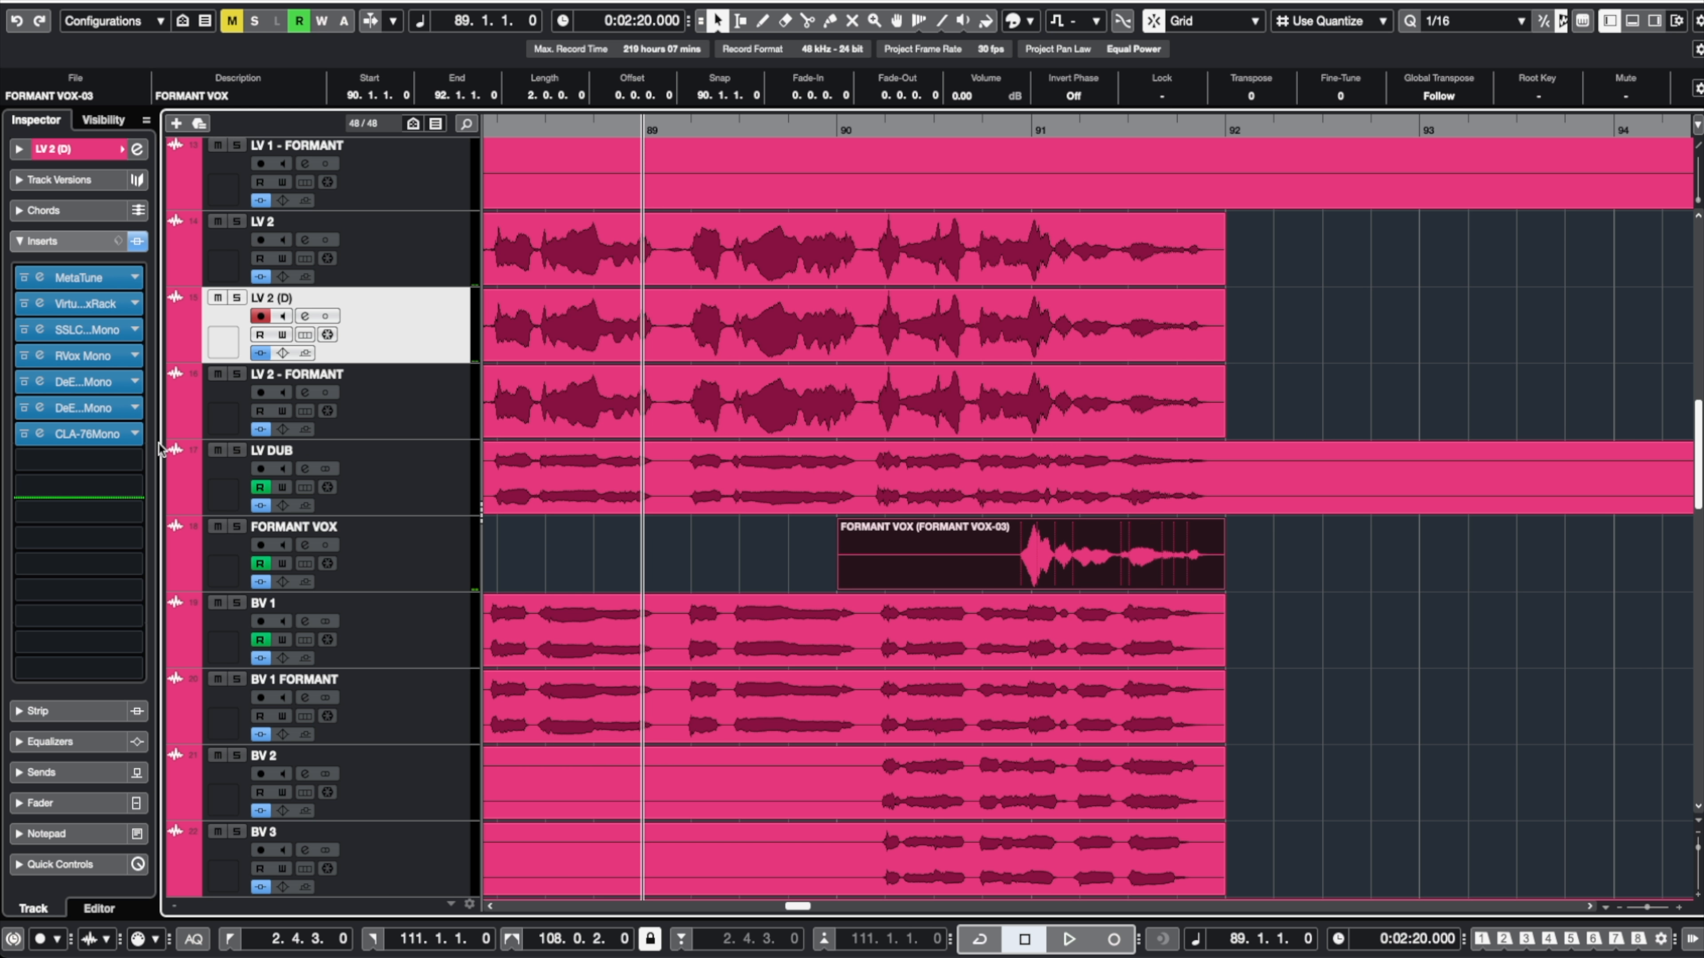
left_click(105, 461)
type("BEND")
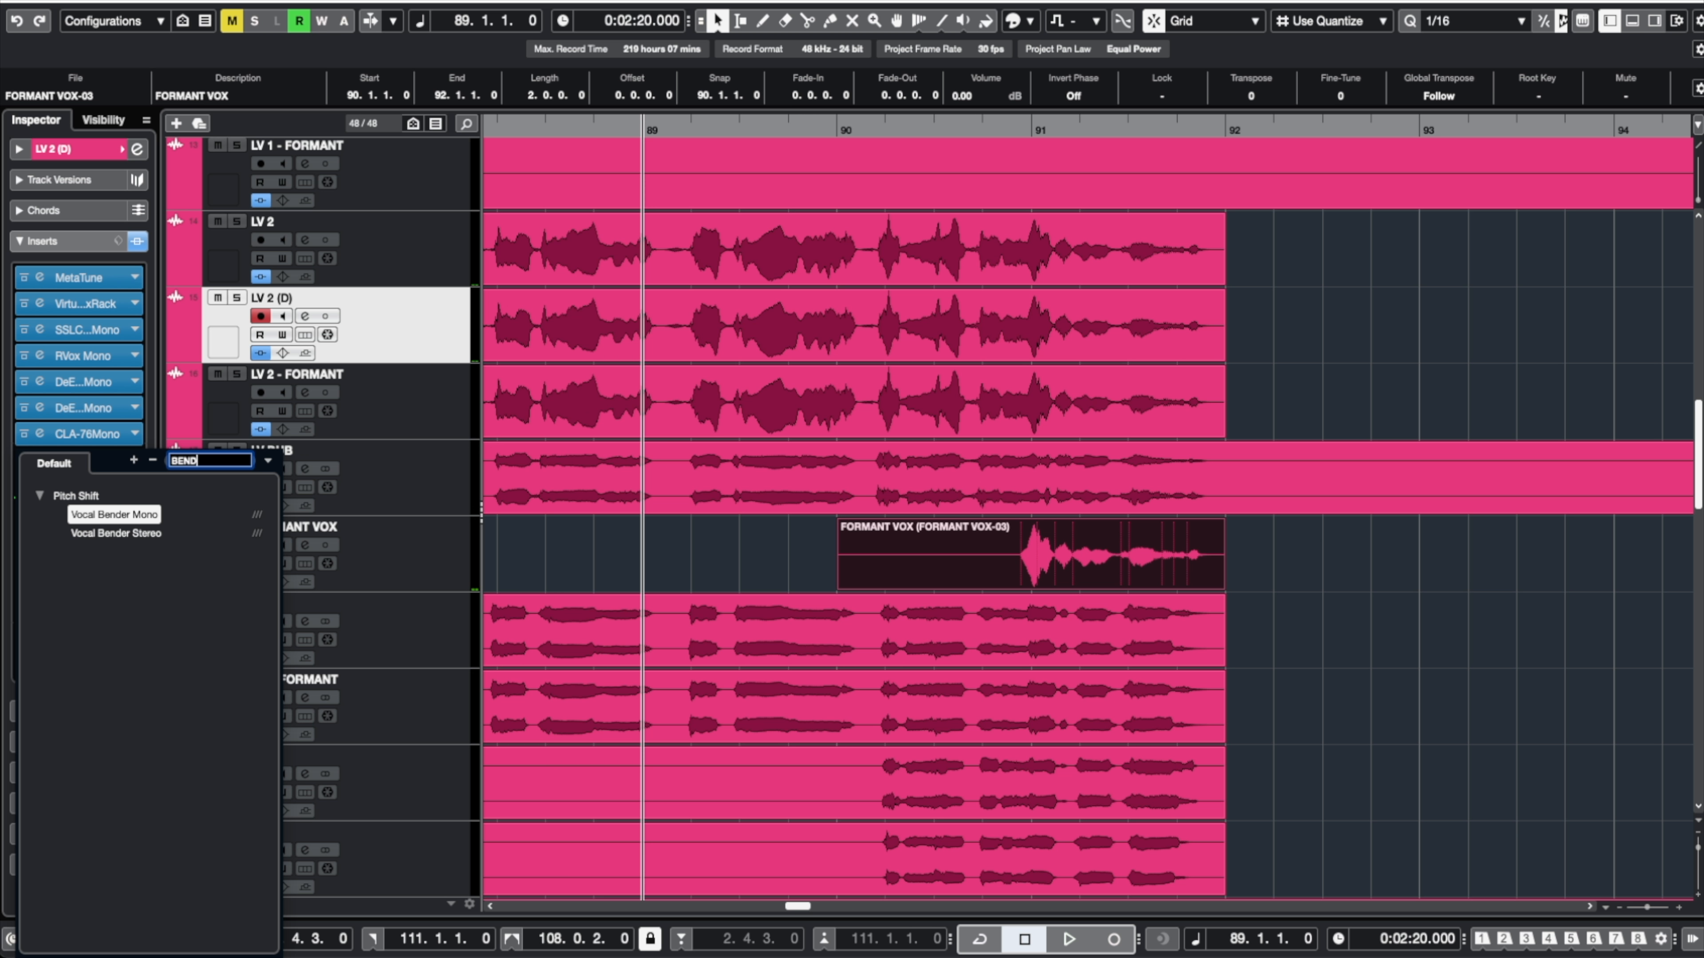
left_click(123, 516)
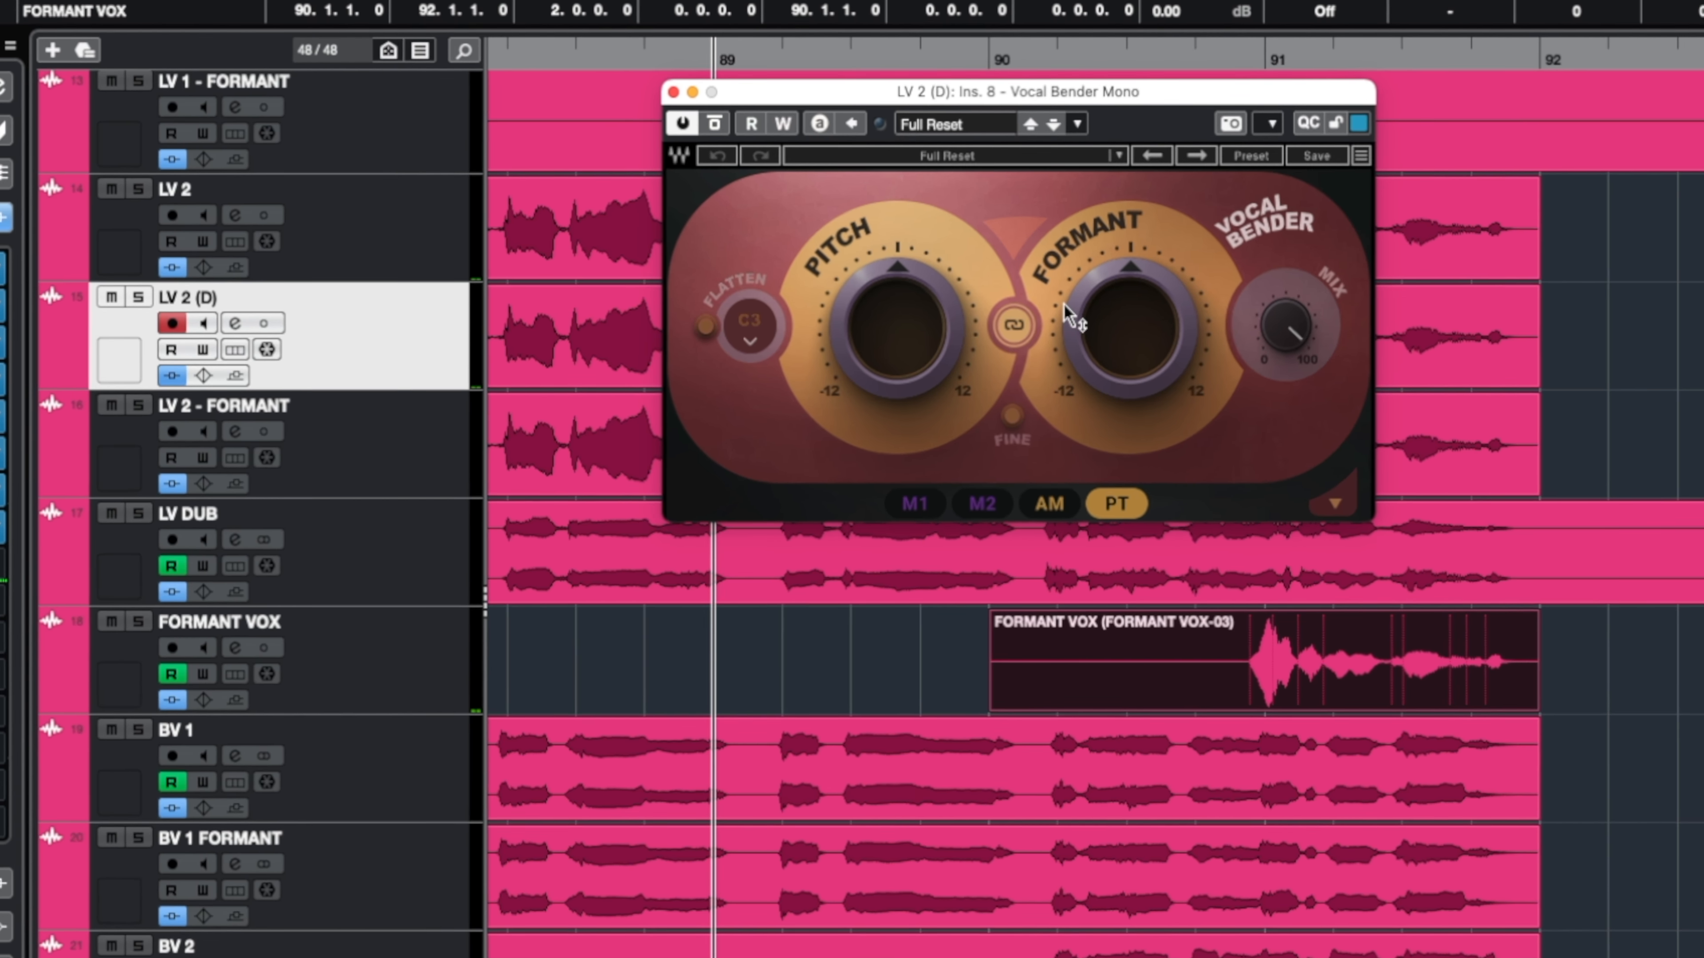
Set Vocal Bender's formant and pitch both to -12 semitones while auditioning LV 2 (D) in solo
left_click_drag(1004, 320, 1003, 320)
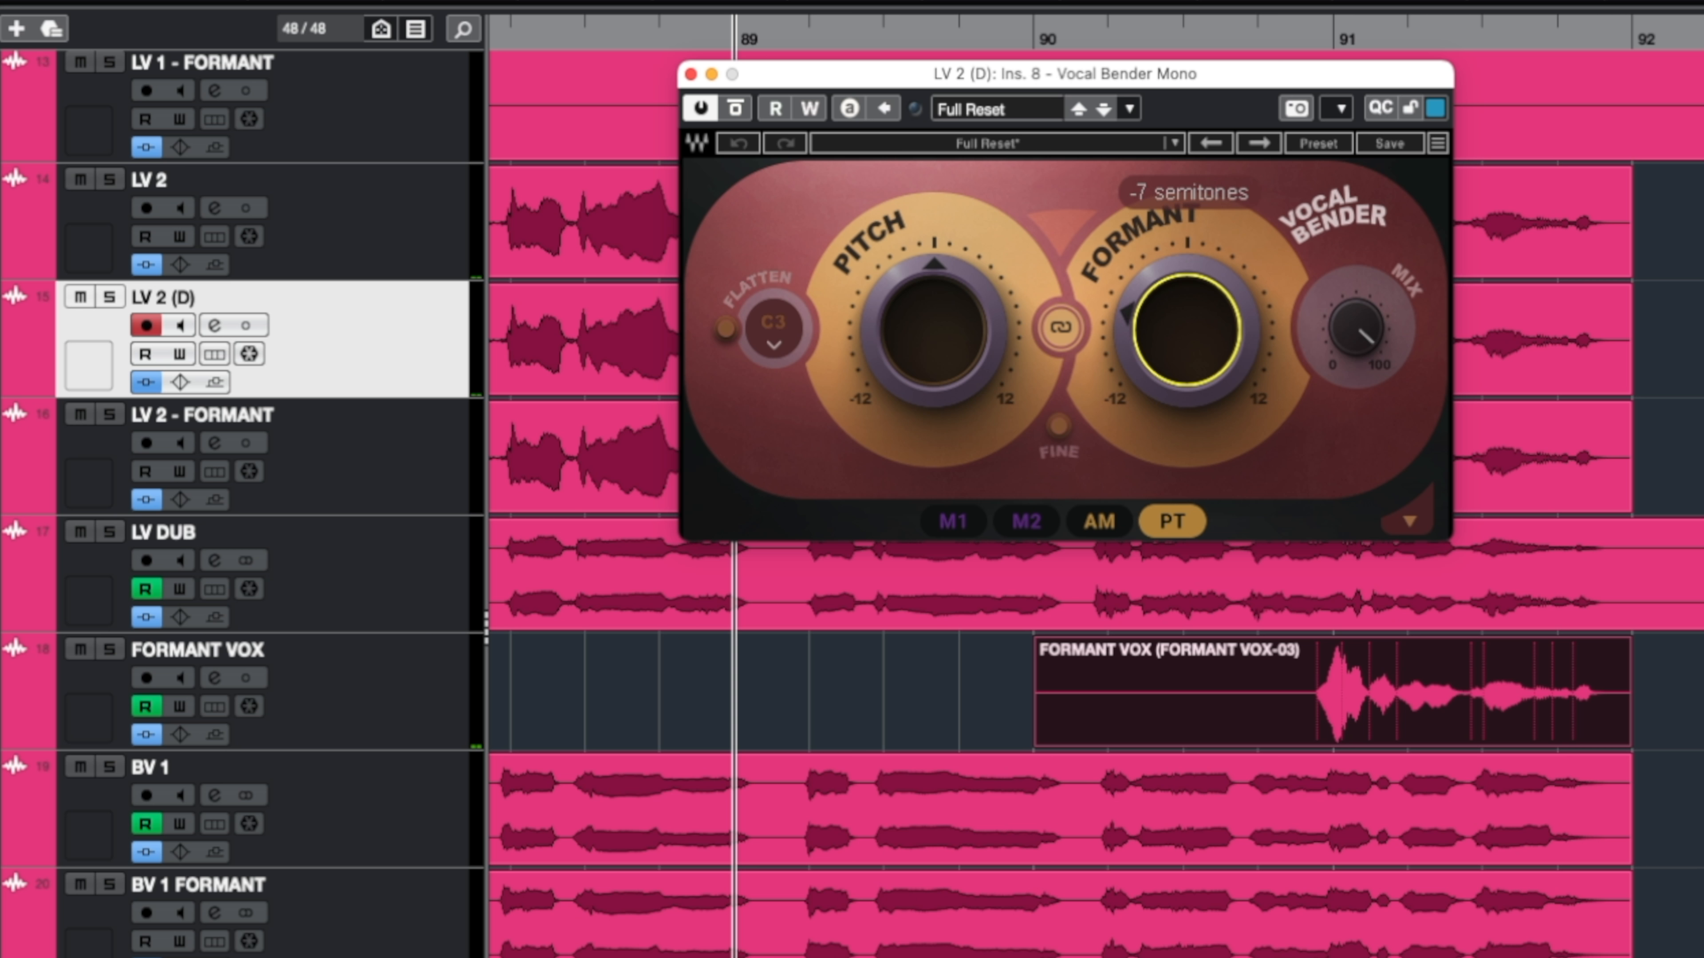
left_click(111, 298)
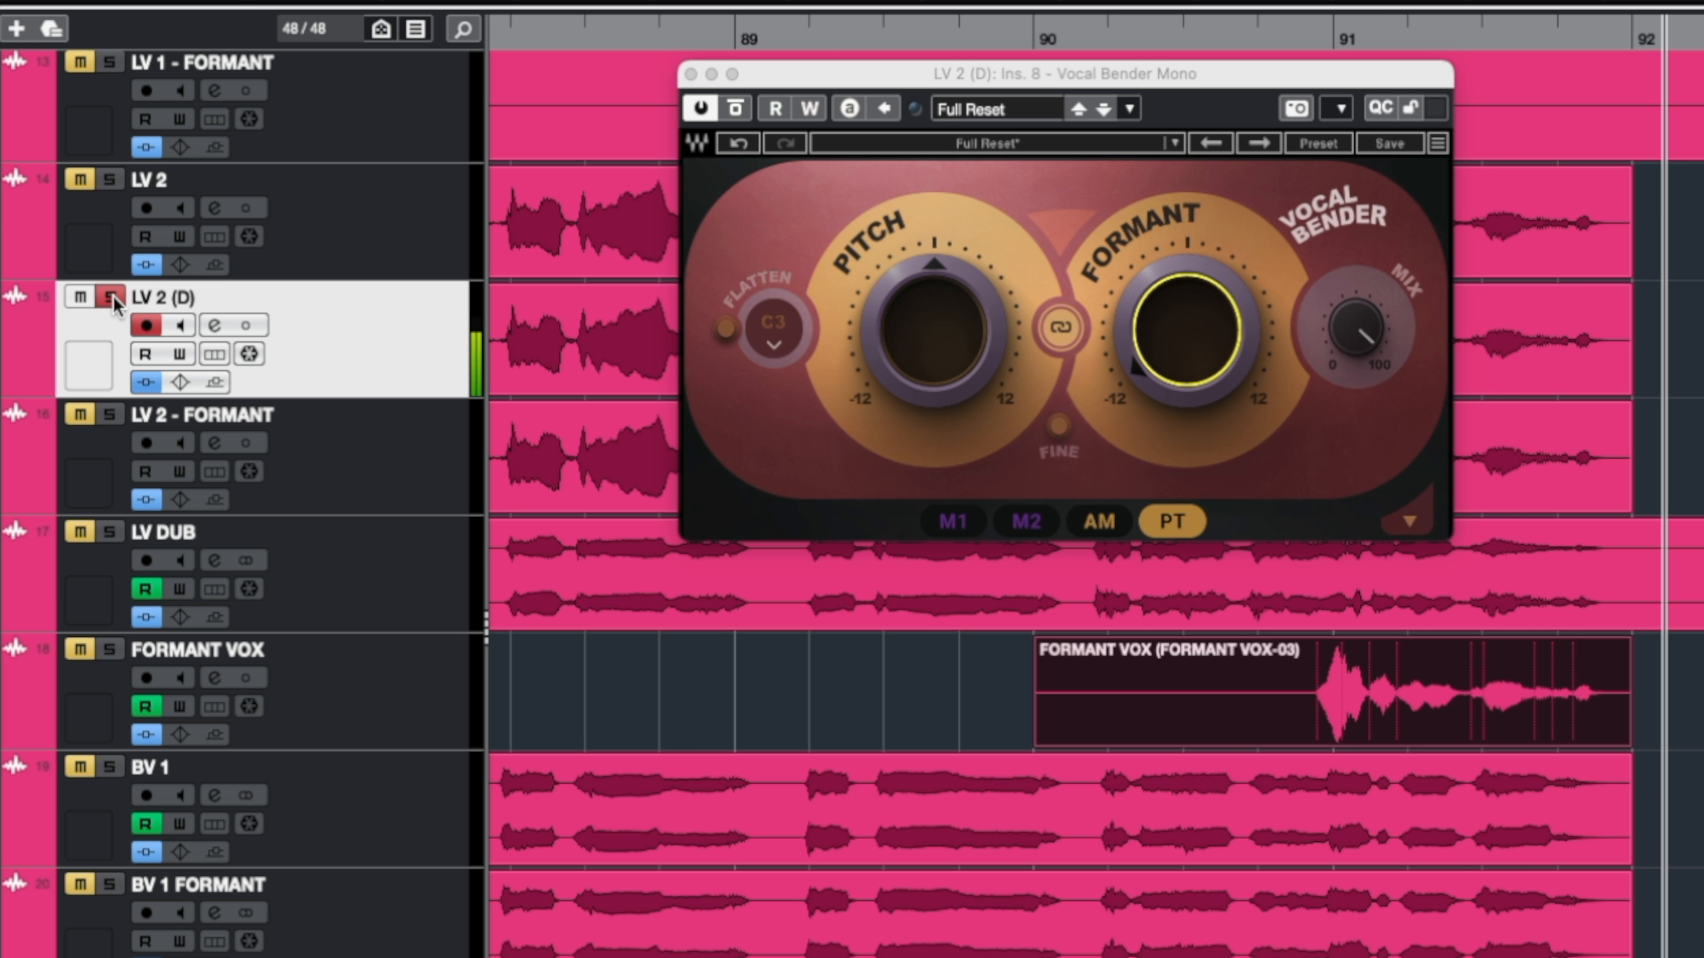
left_click(919, 279)
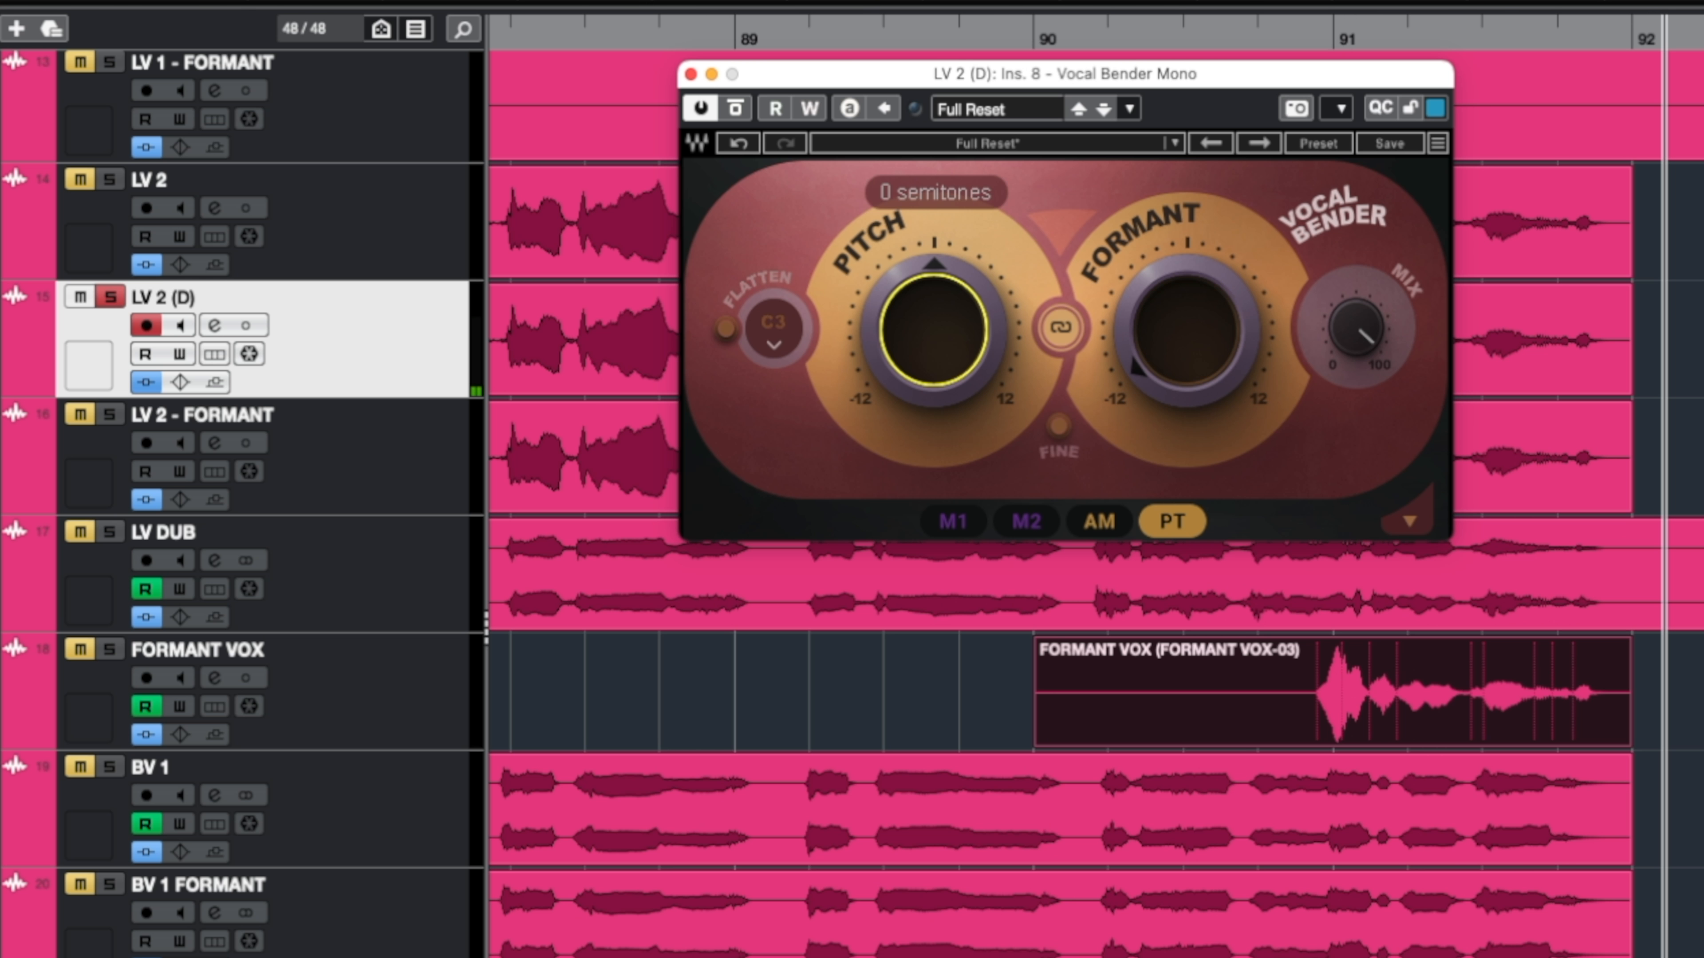
key("space")
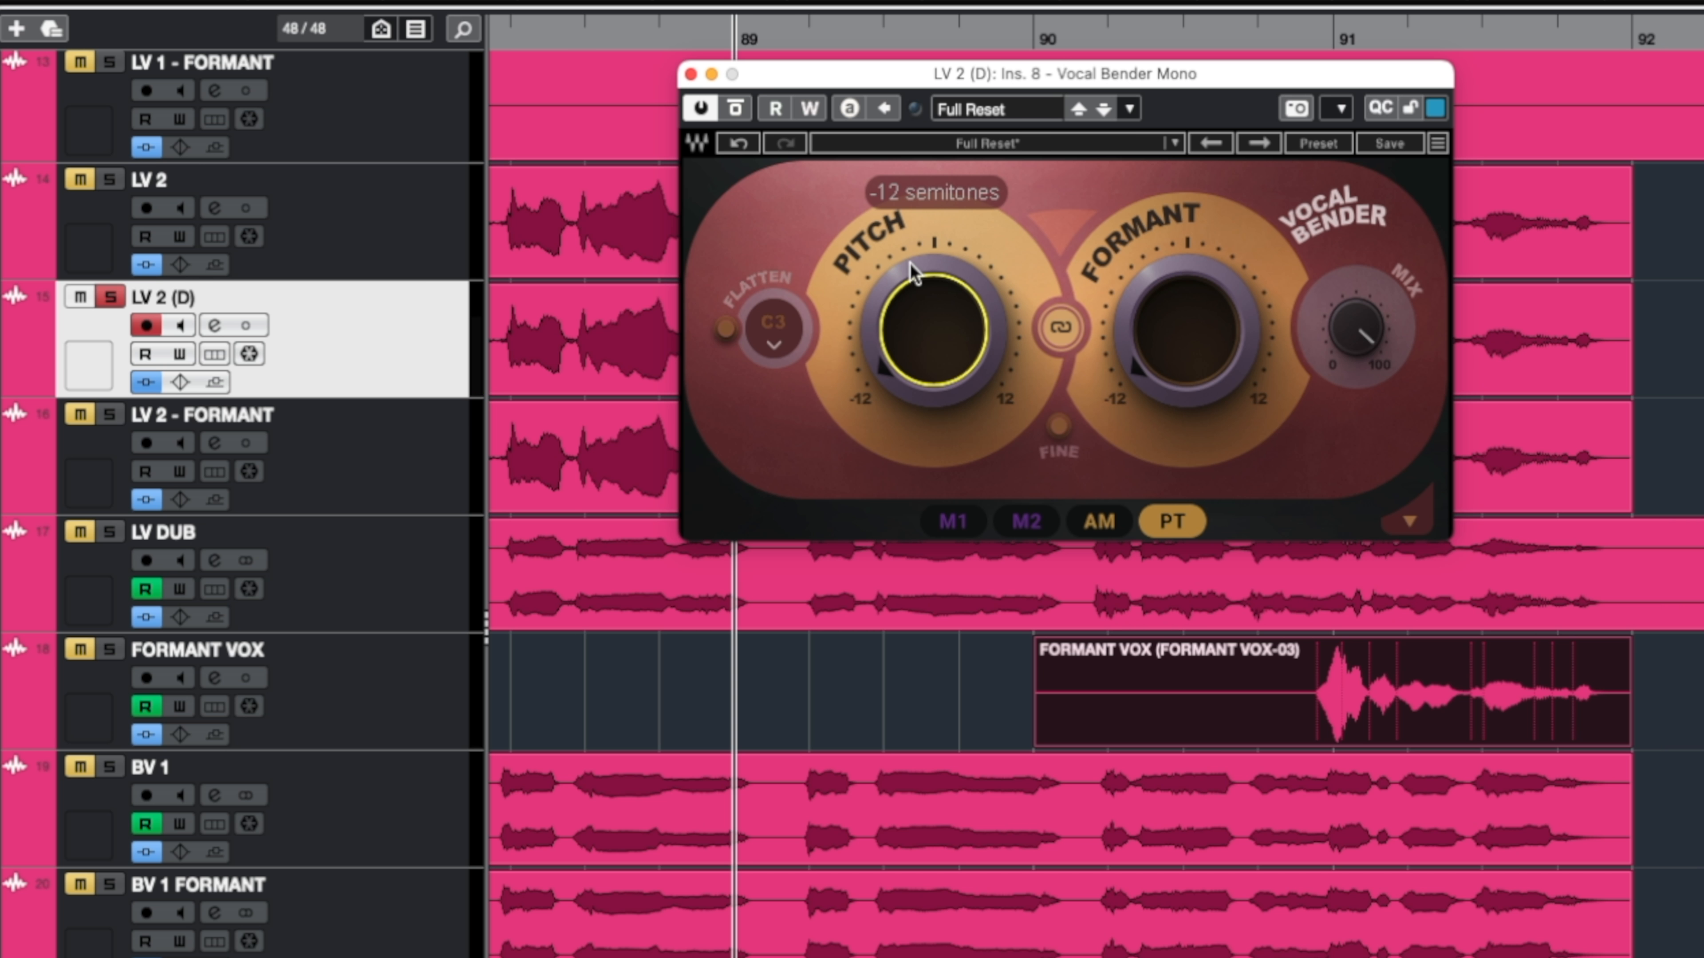
key("space")
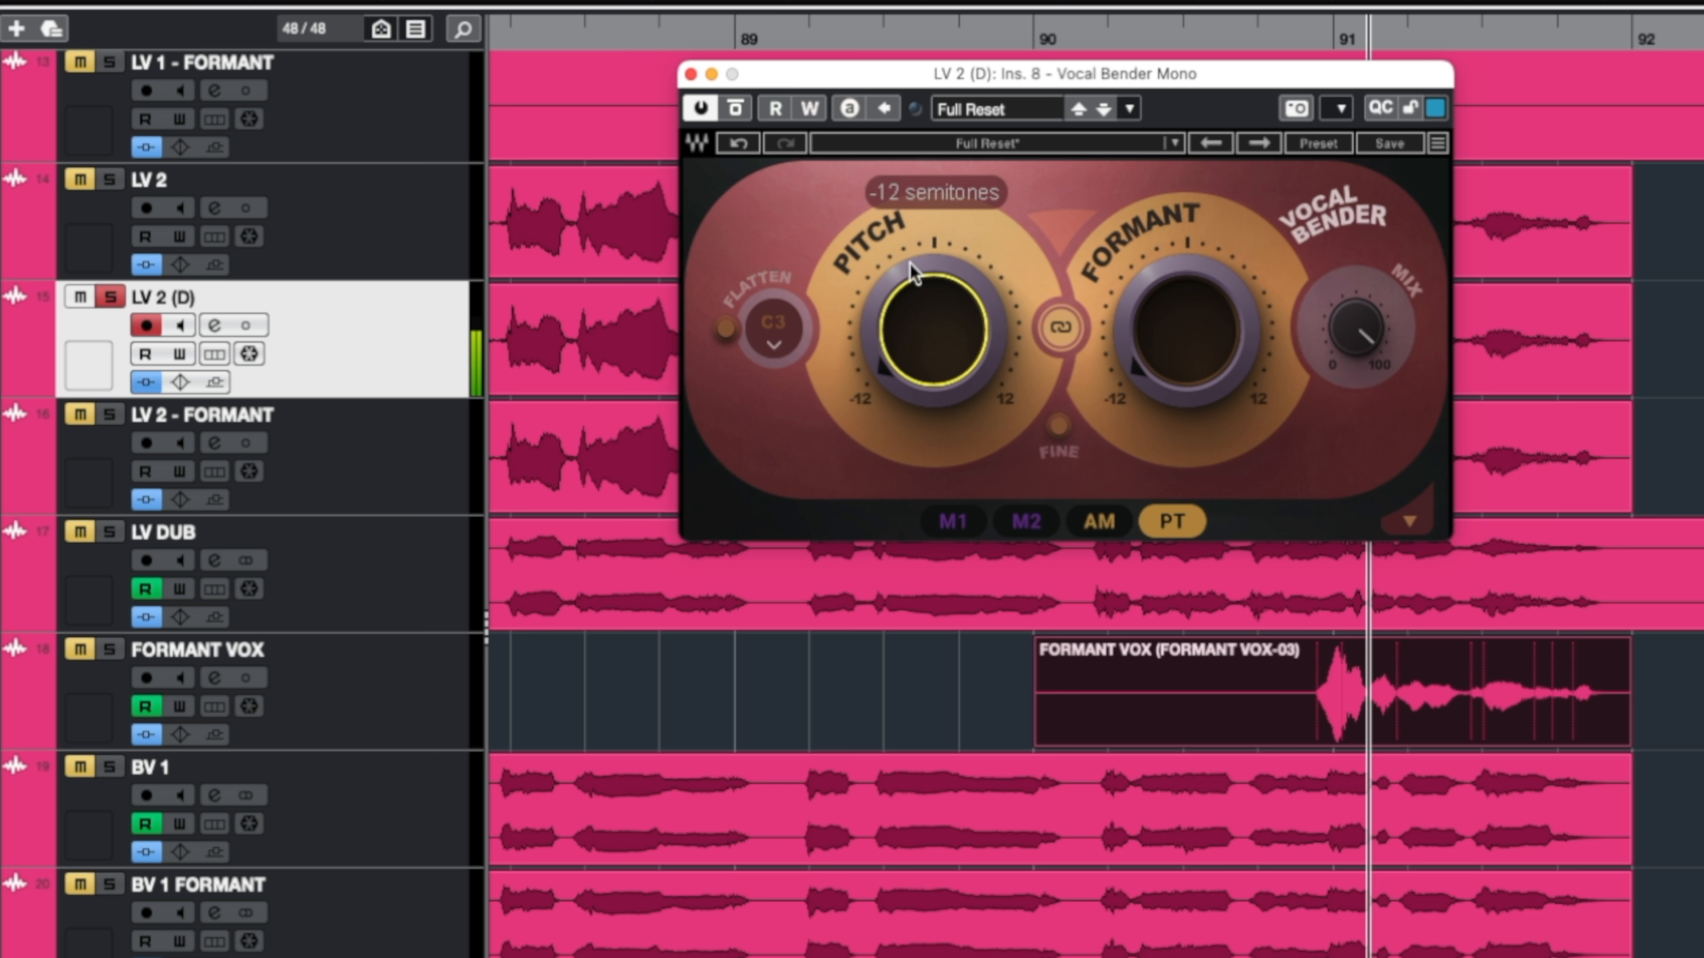
left_click(691, 74)
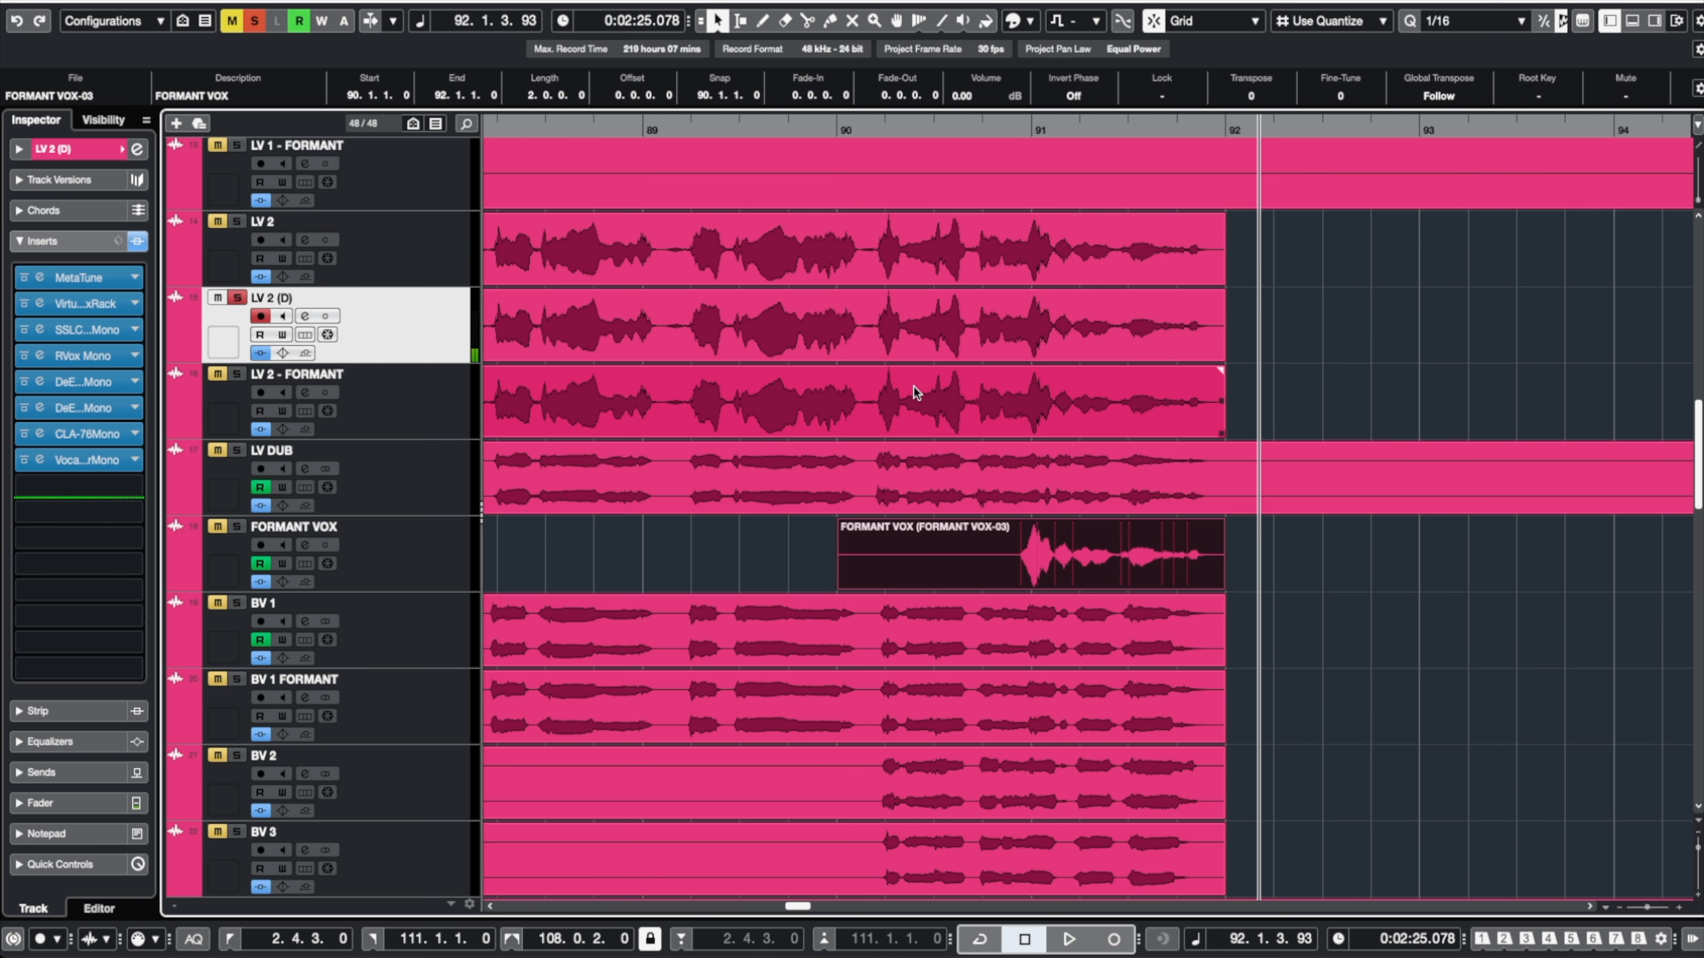
Cut the LV 2 (D) clip at 90.4.4.0, removing everything before it, and add a 0.0.0.100 fade-in to the remaining part
scroll(1027, 377, "up", 3)
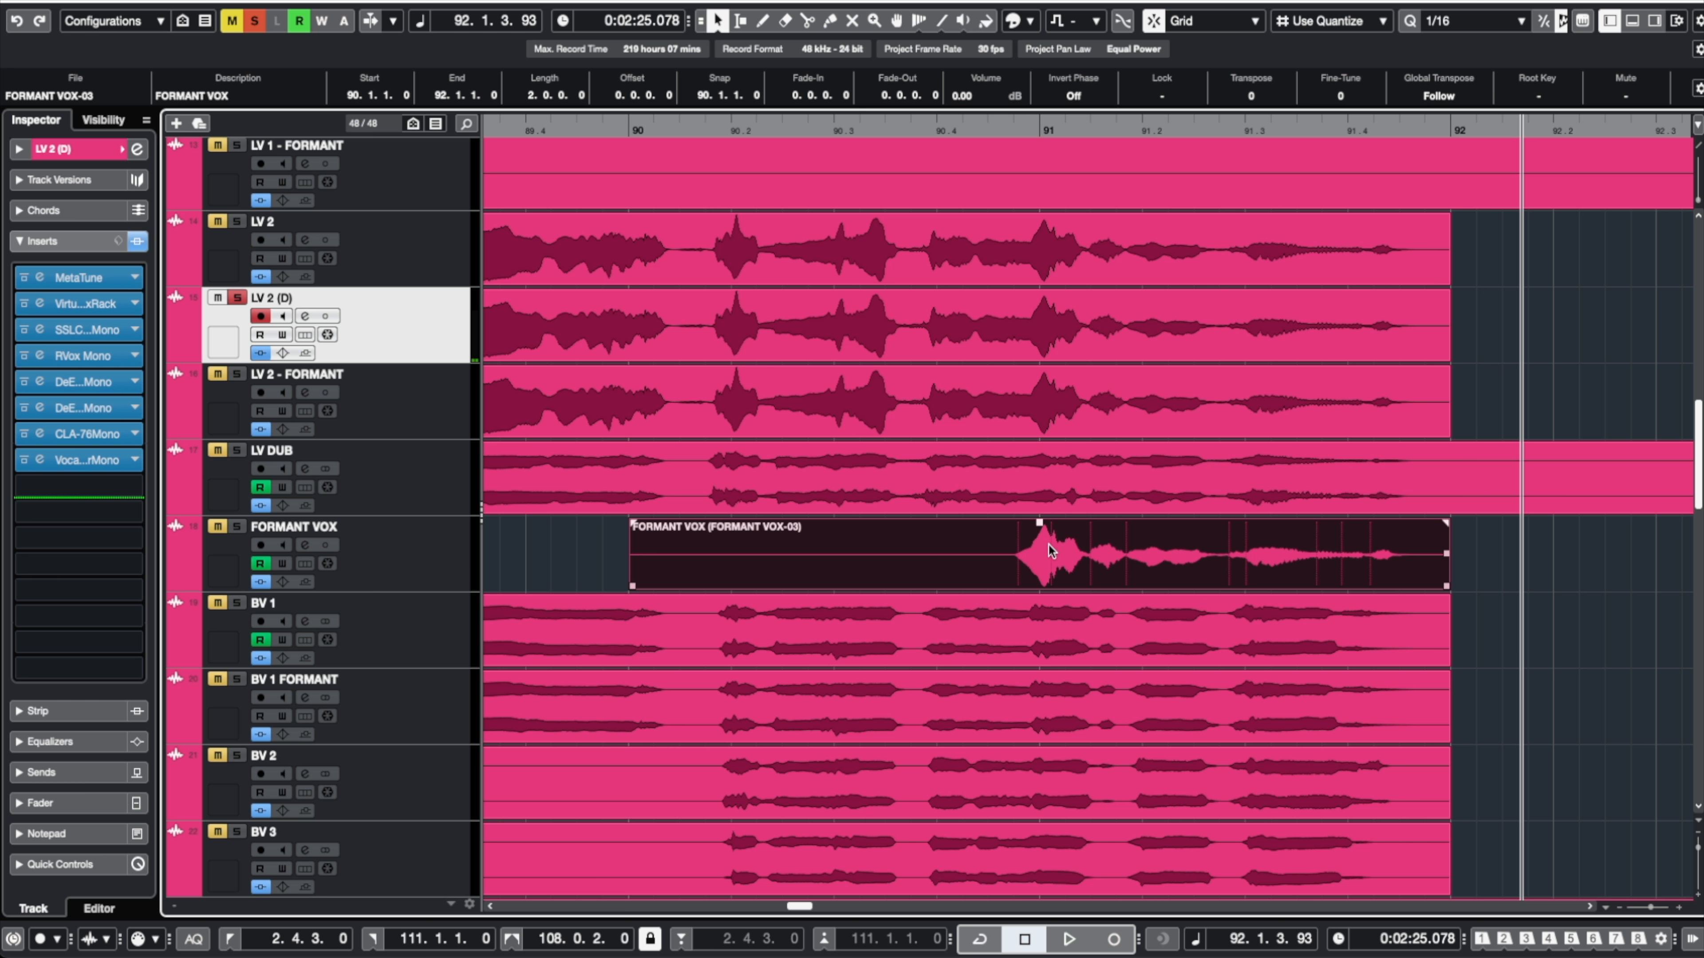
left_click(1058, 335)
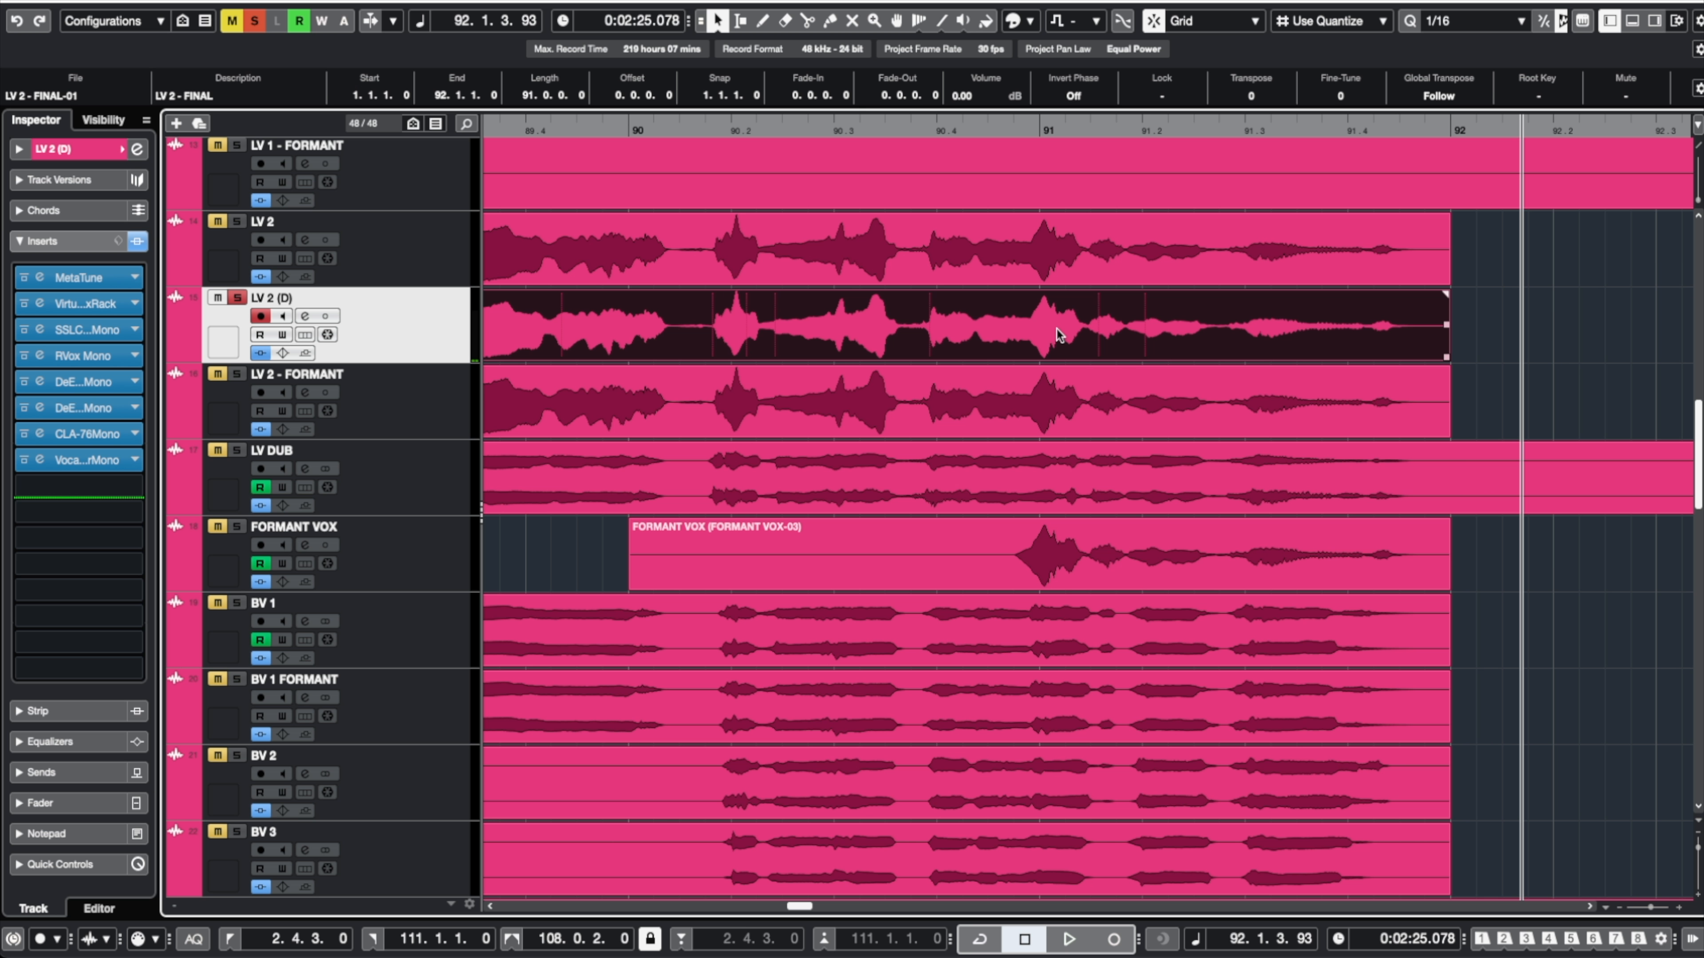
left_click(1022, 340)
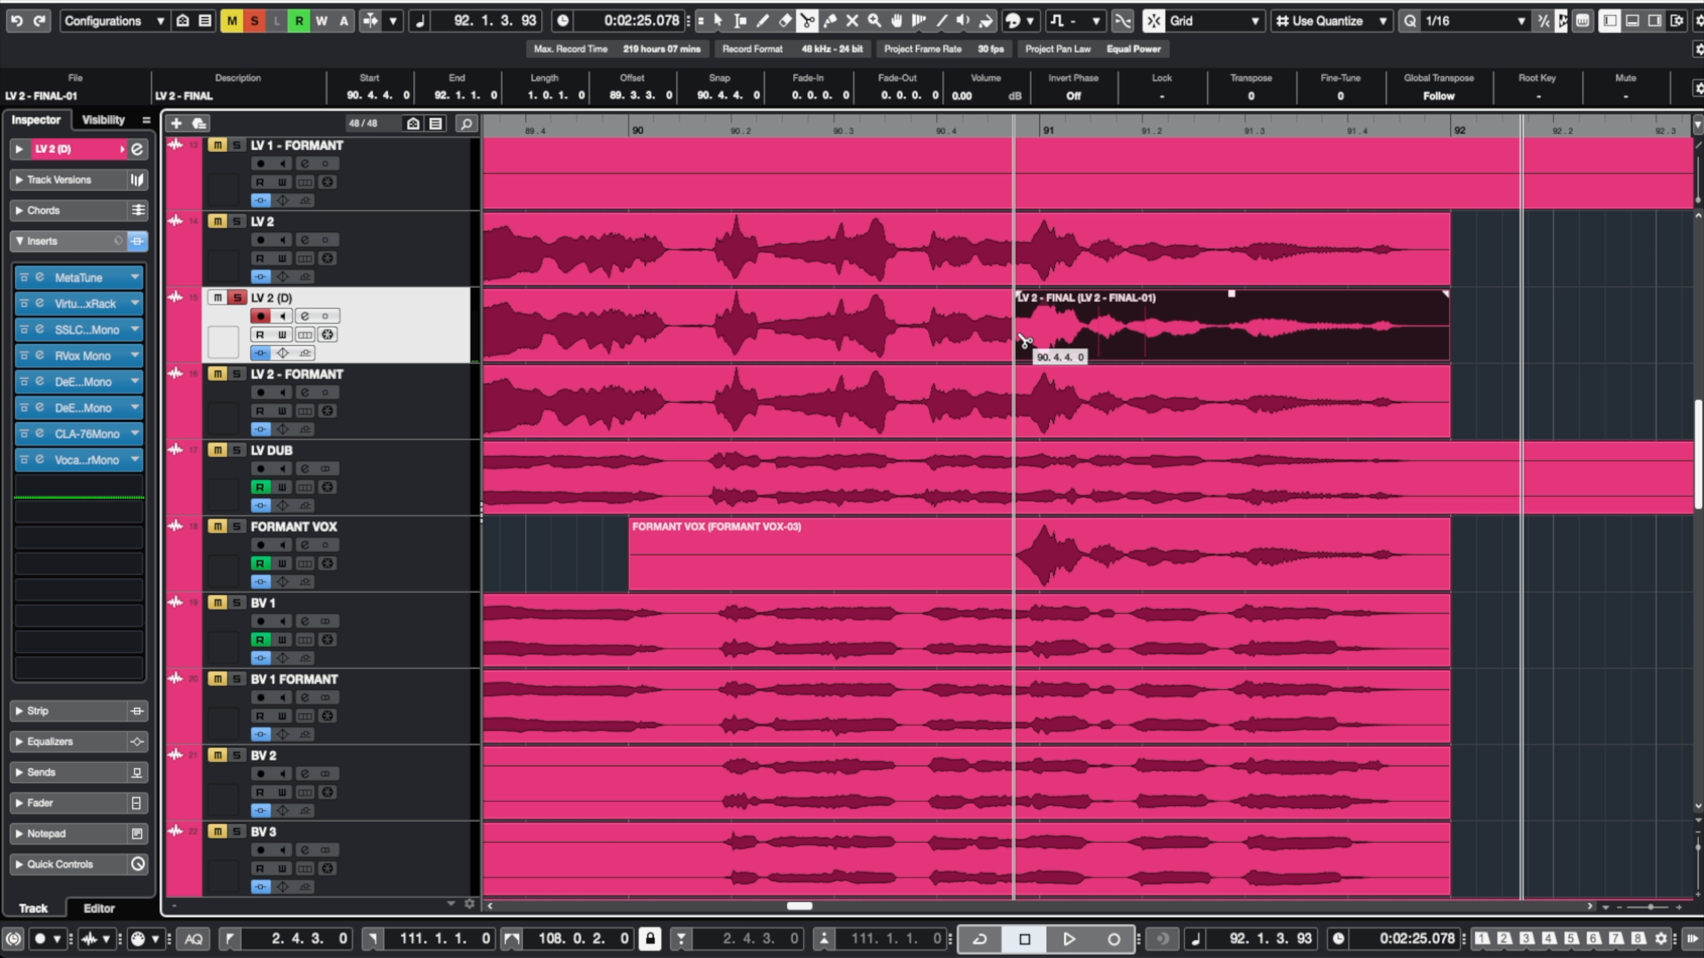
left_click_drag(1034, 293, 1035, 293)
left_click(738, 328)
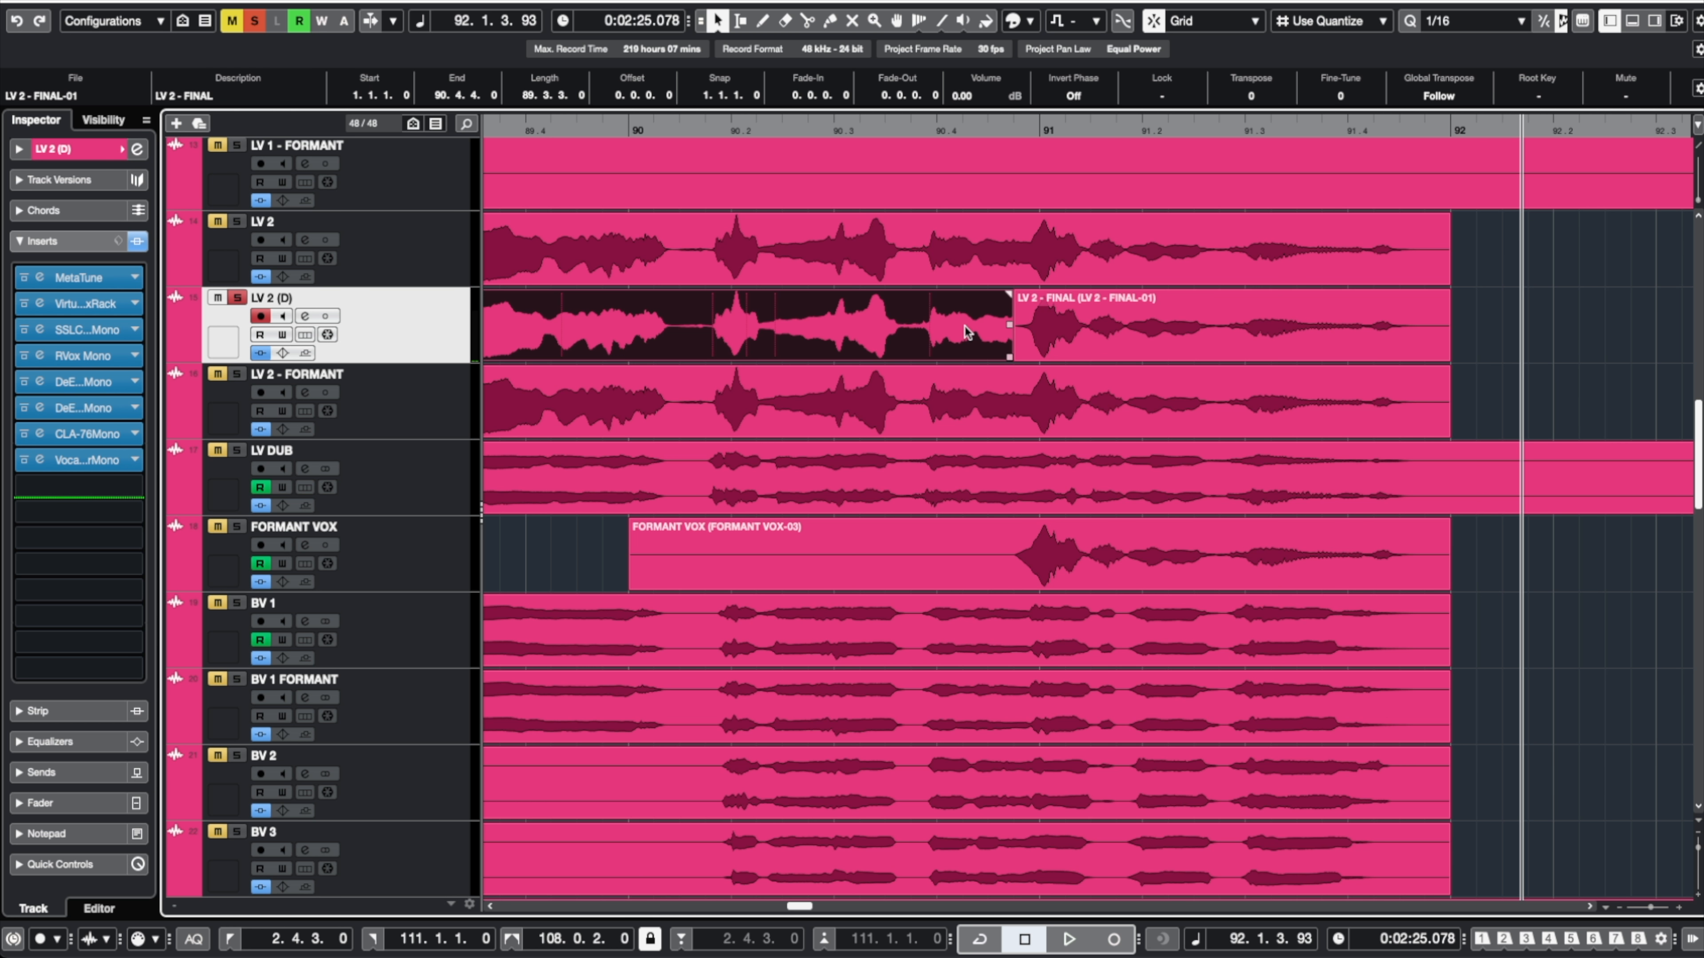
key("Delete")
Play the trimmed LV 2 (D) clip and take the track out of solo to hear it in the mix
key("KP_Subtract")
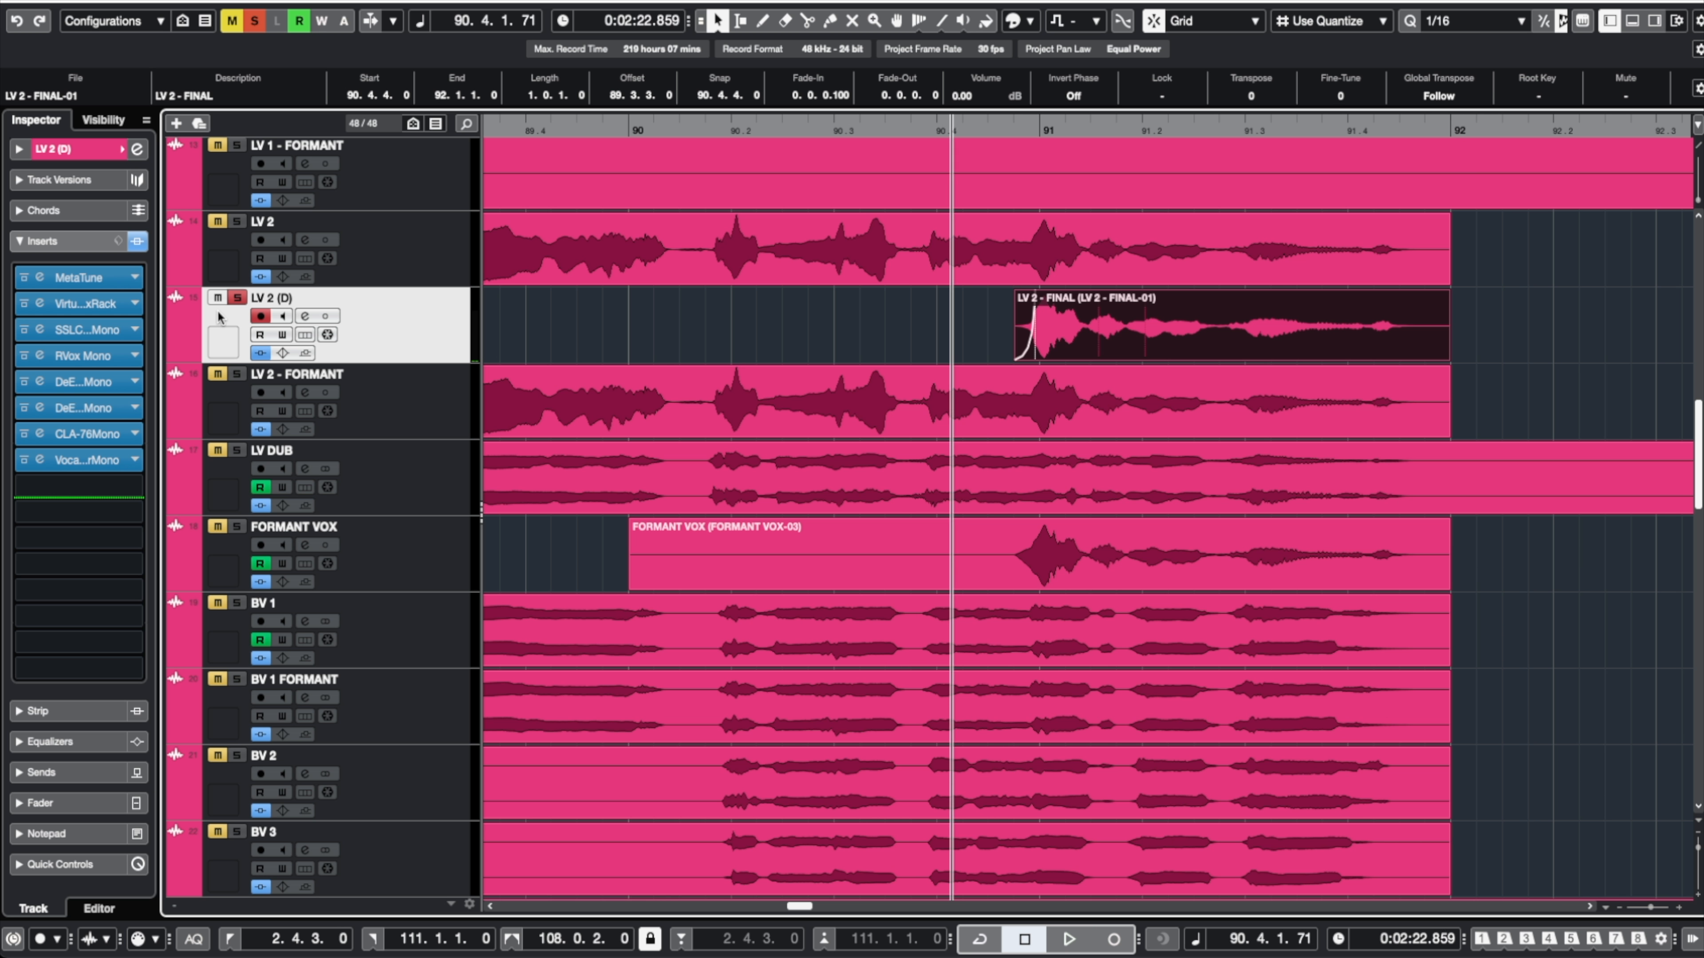
key("space")
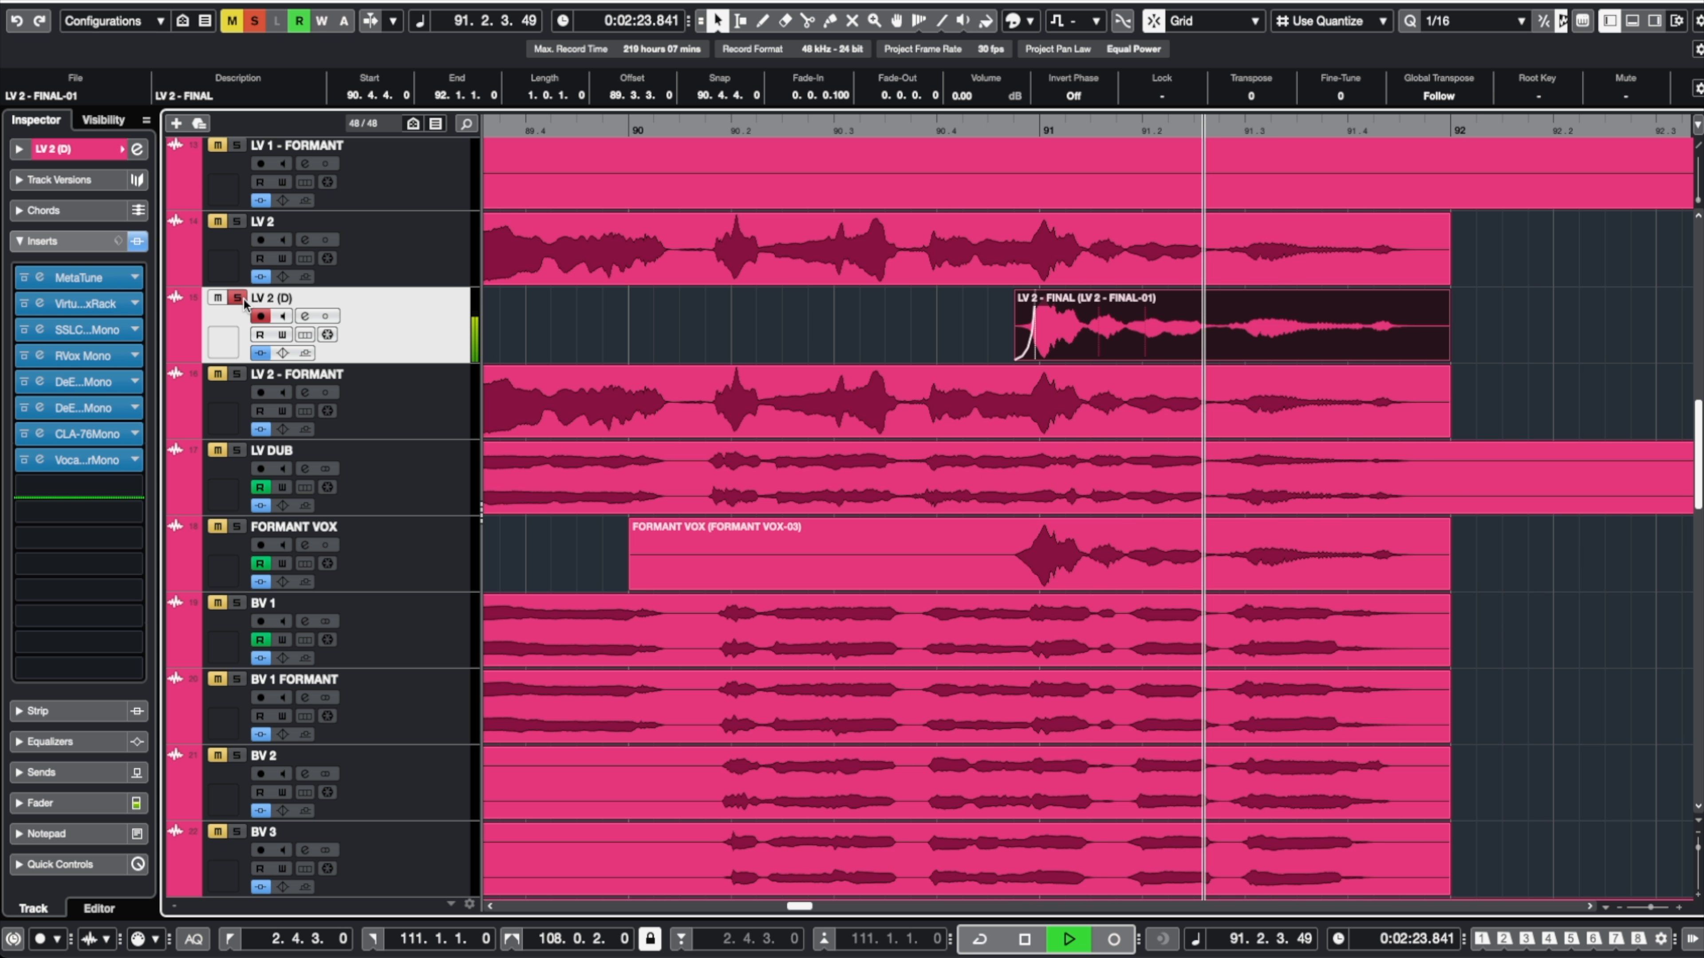
left_click(237, 299)
key("space")
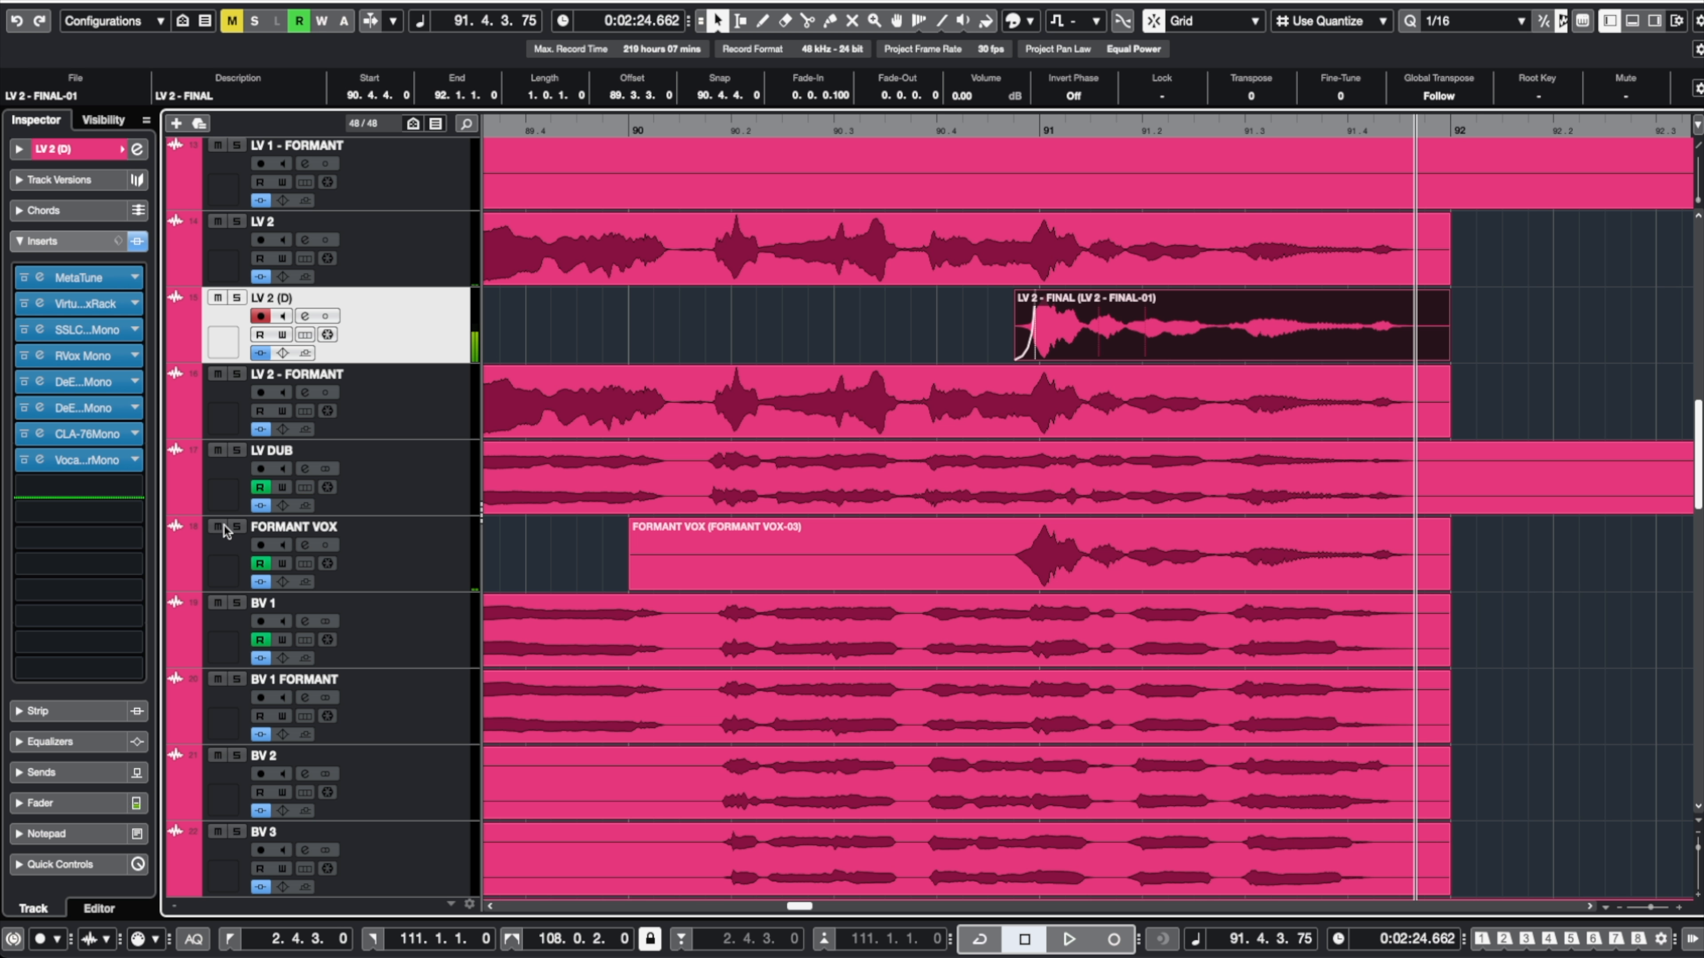
Mute FORMANT VOX and raise the LV 2 (D) fader to 5.45 for playback in the mix
left_click(67, 804)
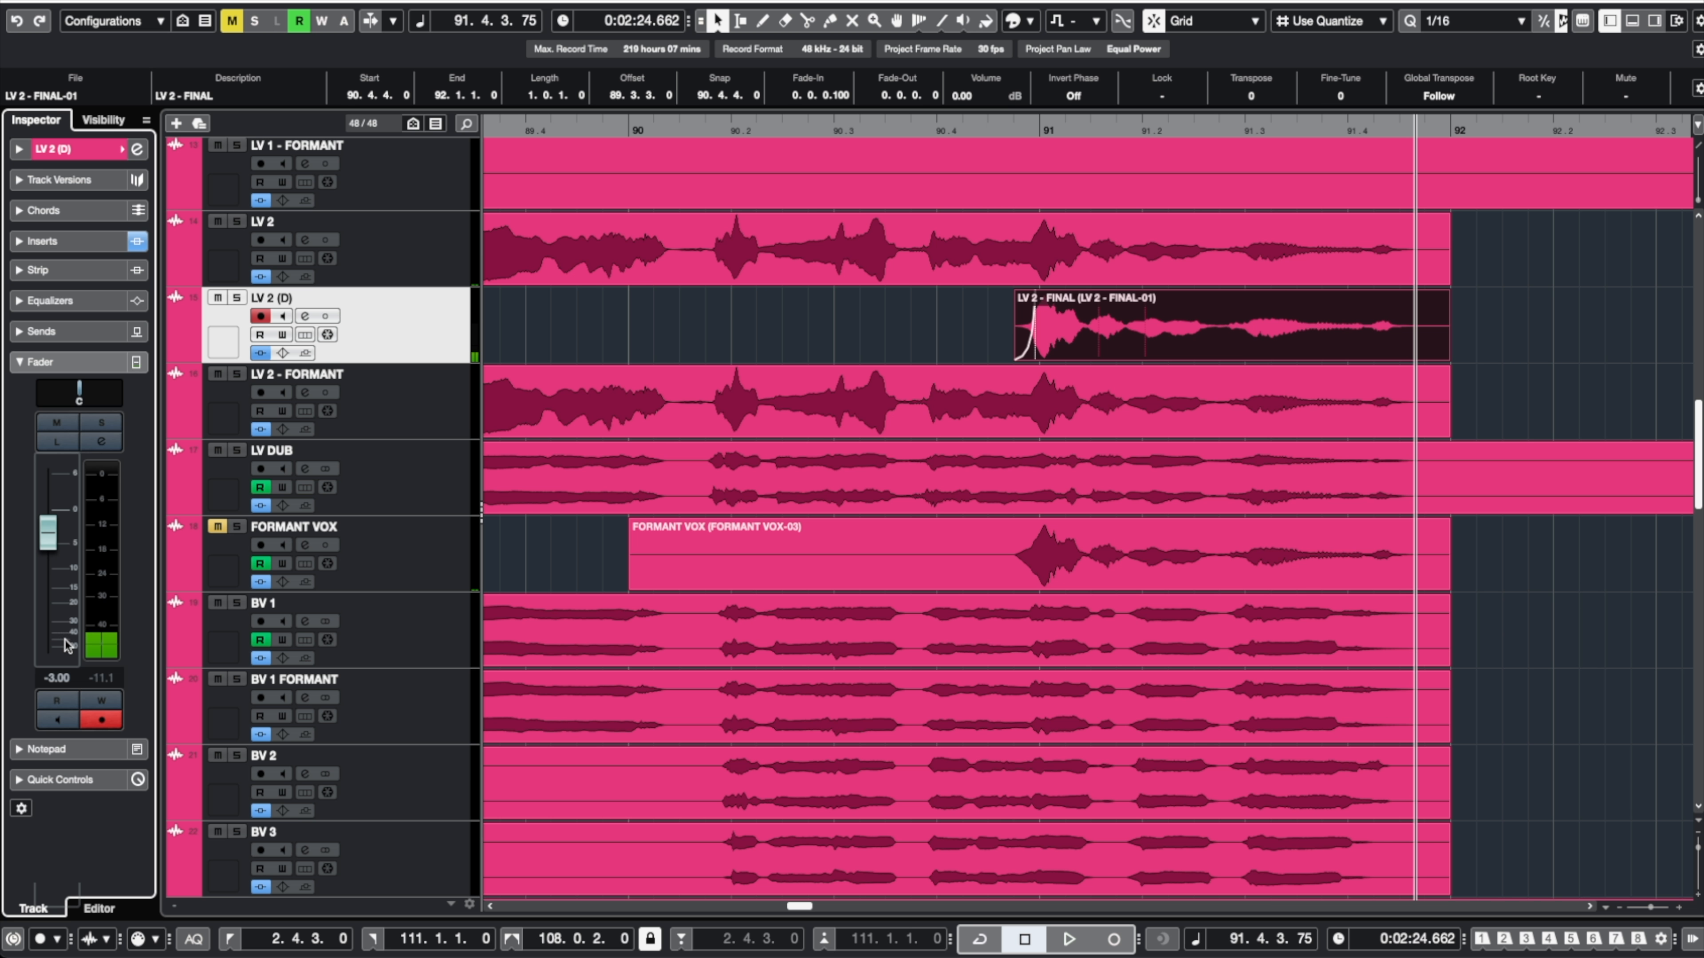
key("KP_Subtract")
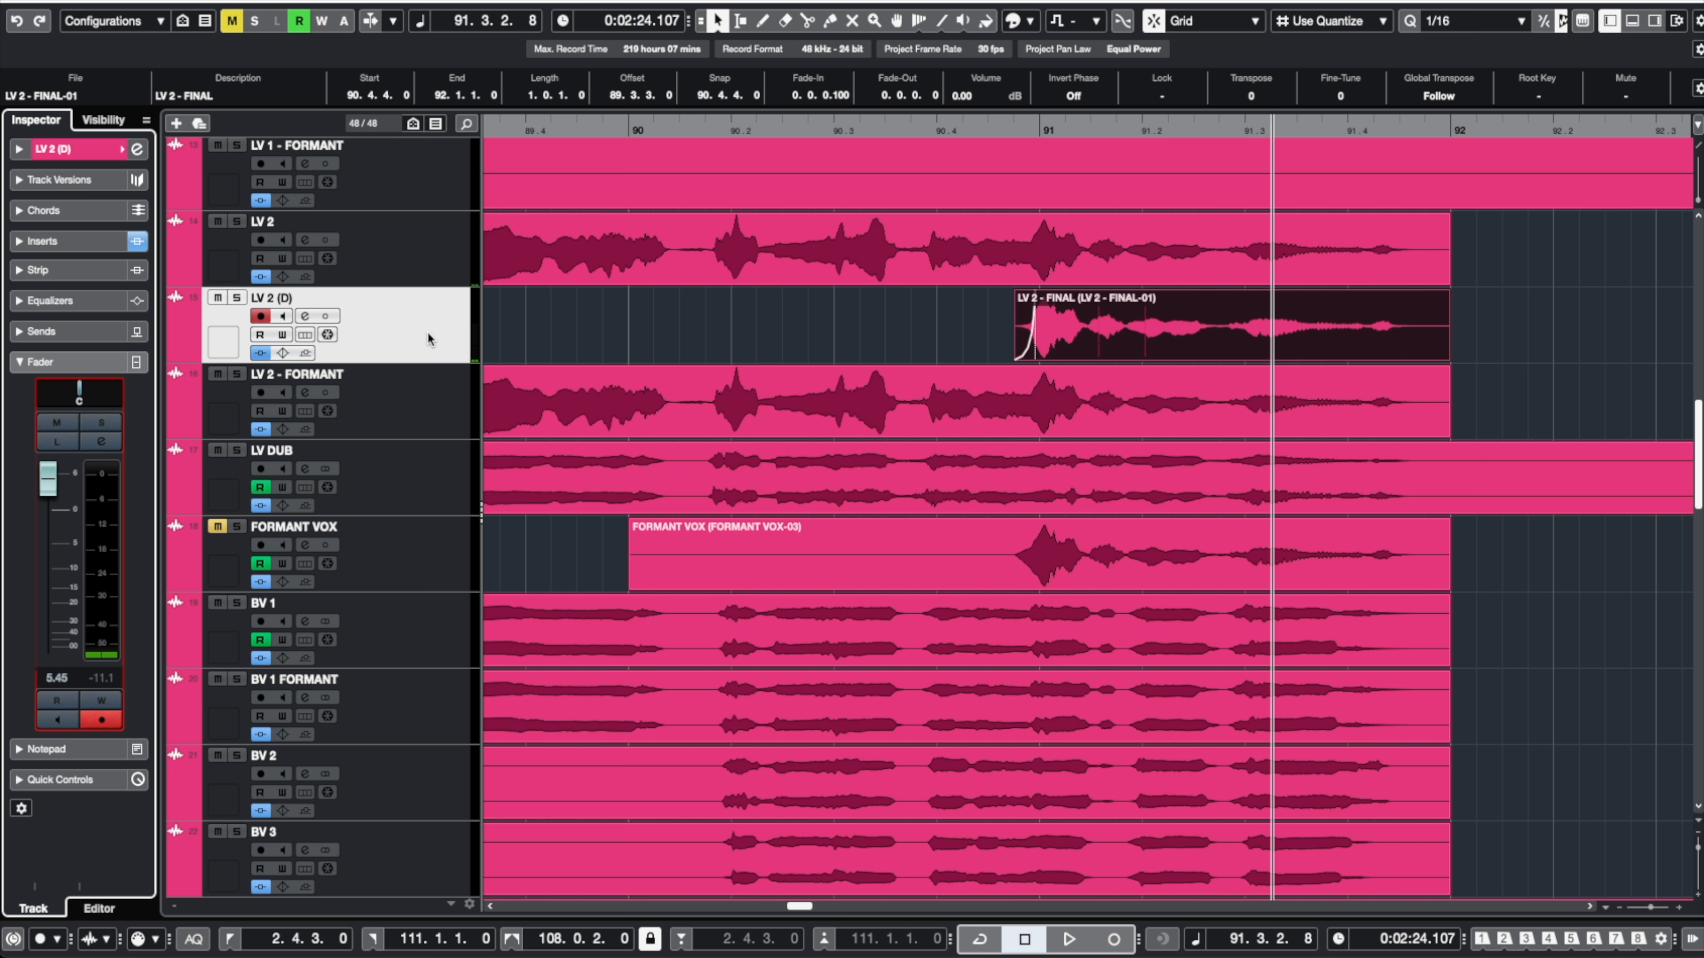
key("space")
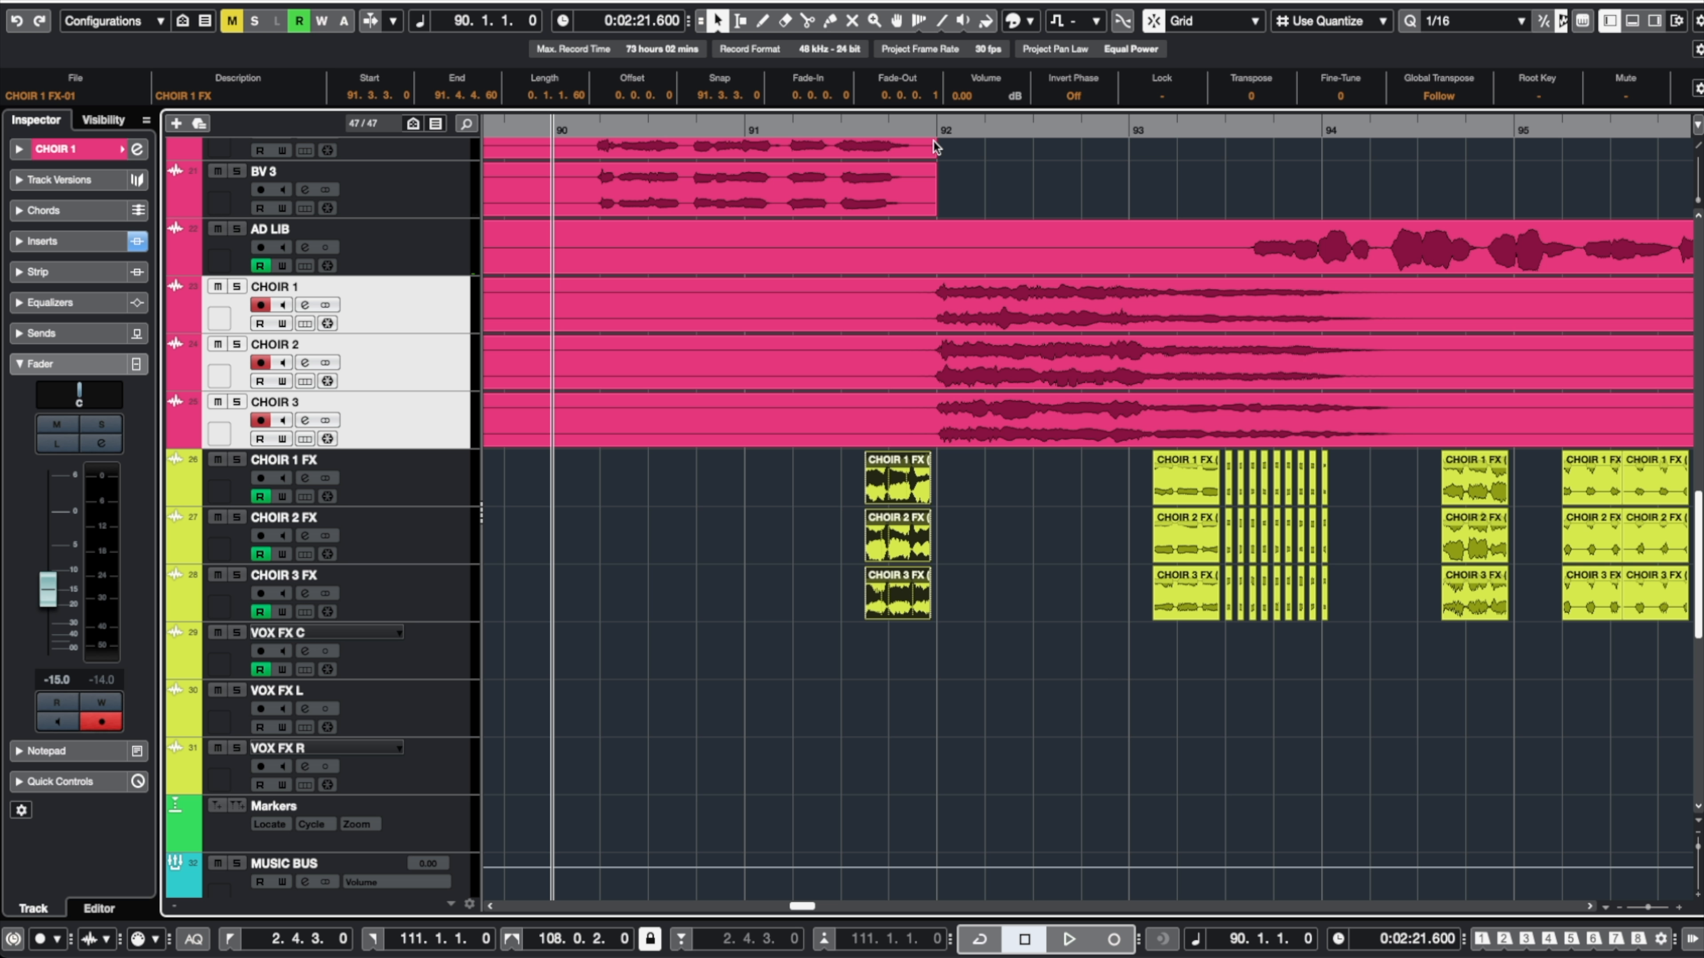
Duplicate CHOIR 1, 2 and 3, gather the copies directly below CHOIR 3, and audition them in solo from bar 92
right_click(412, 304)
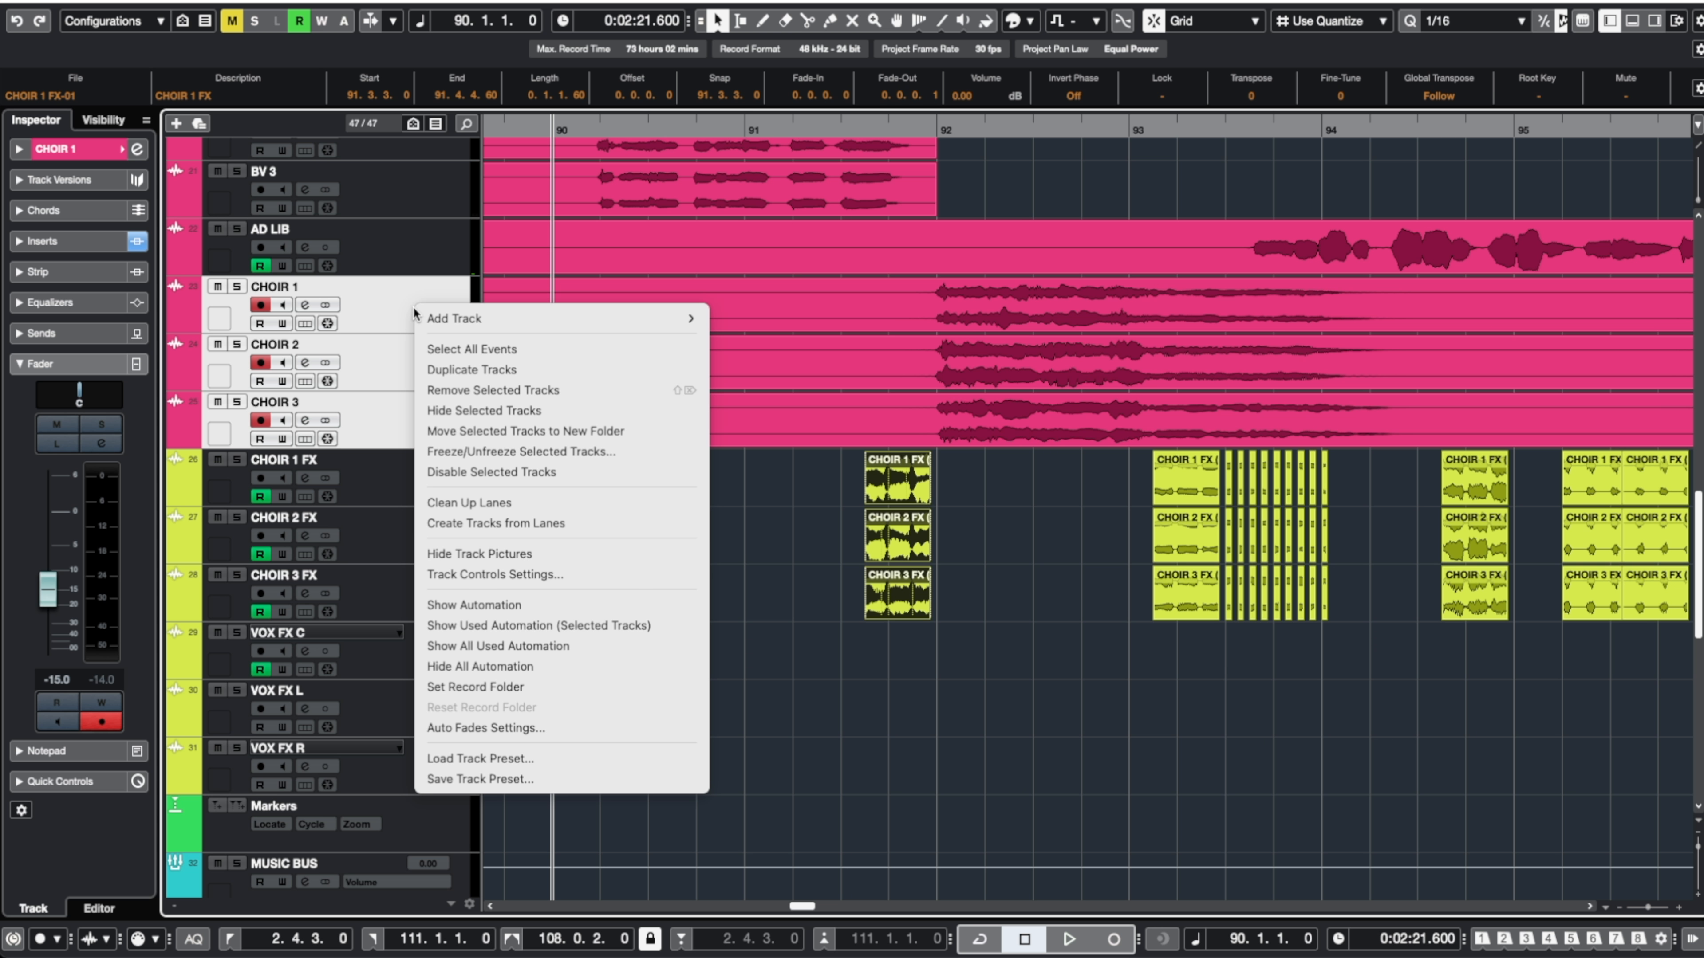
left_click(469, 369)
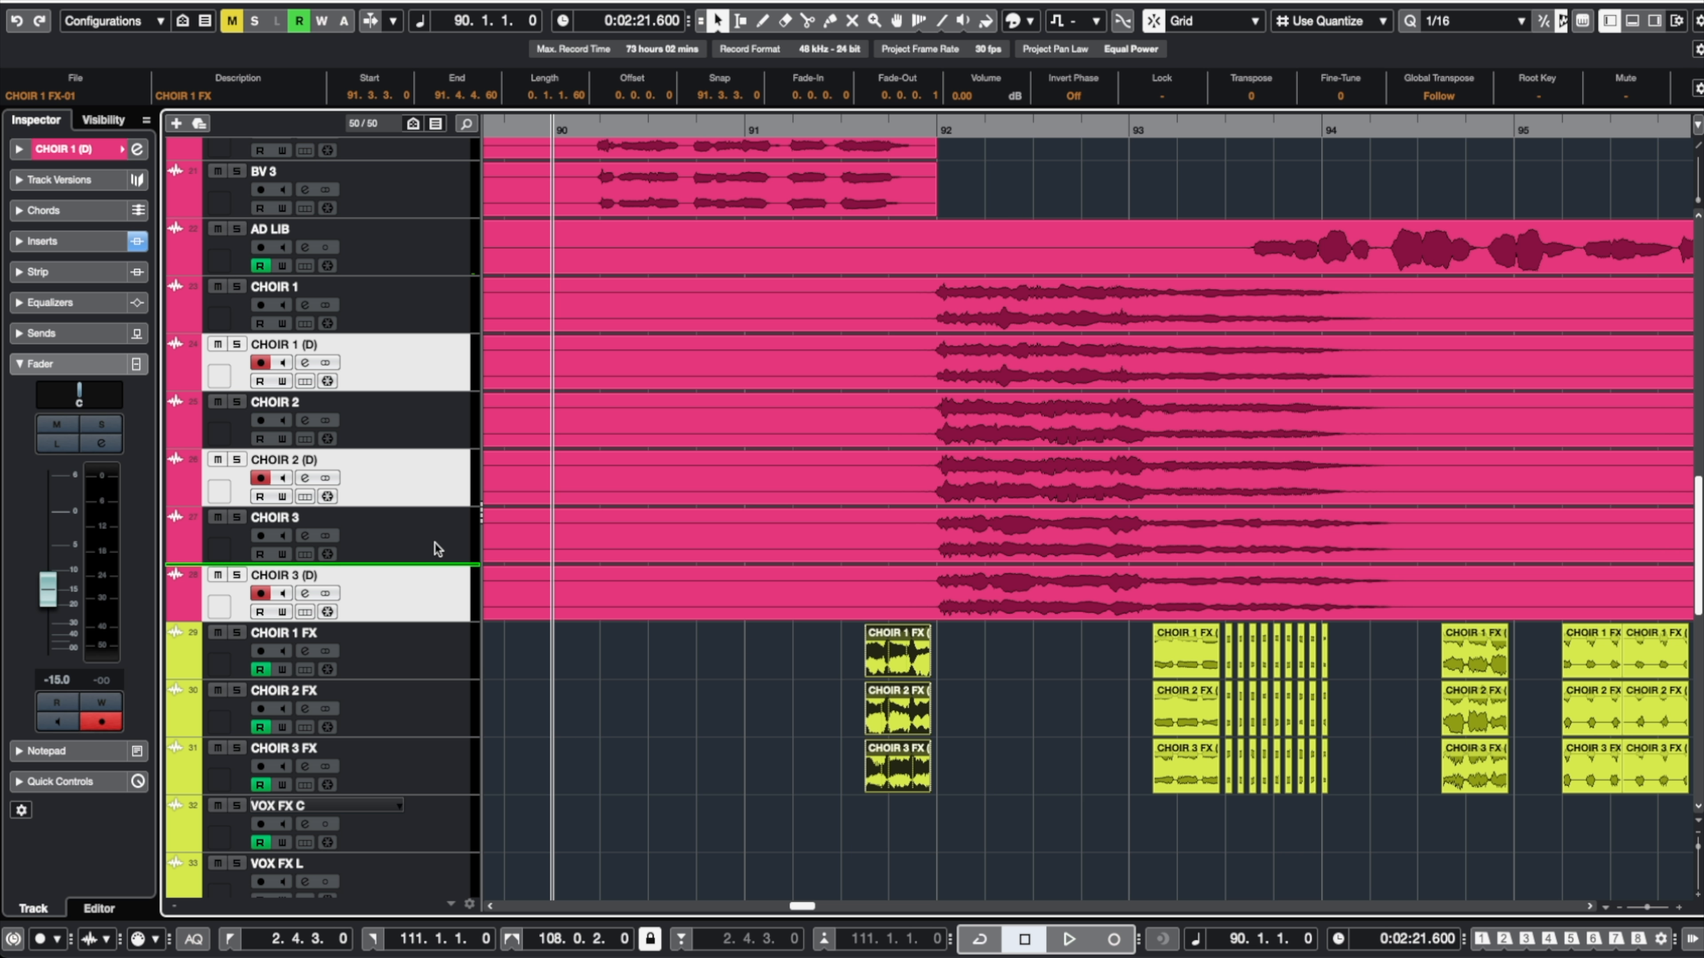
left_click_drag(437, 549, 436, 591)
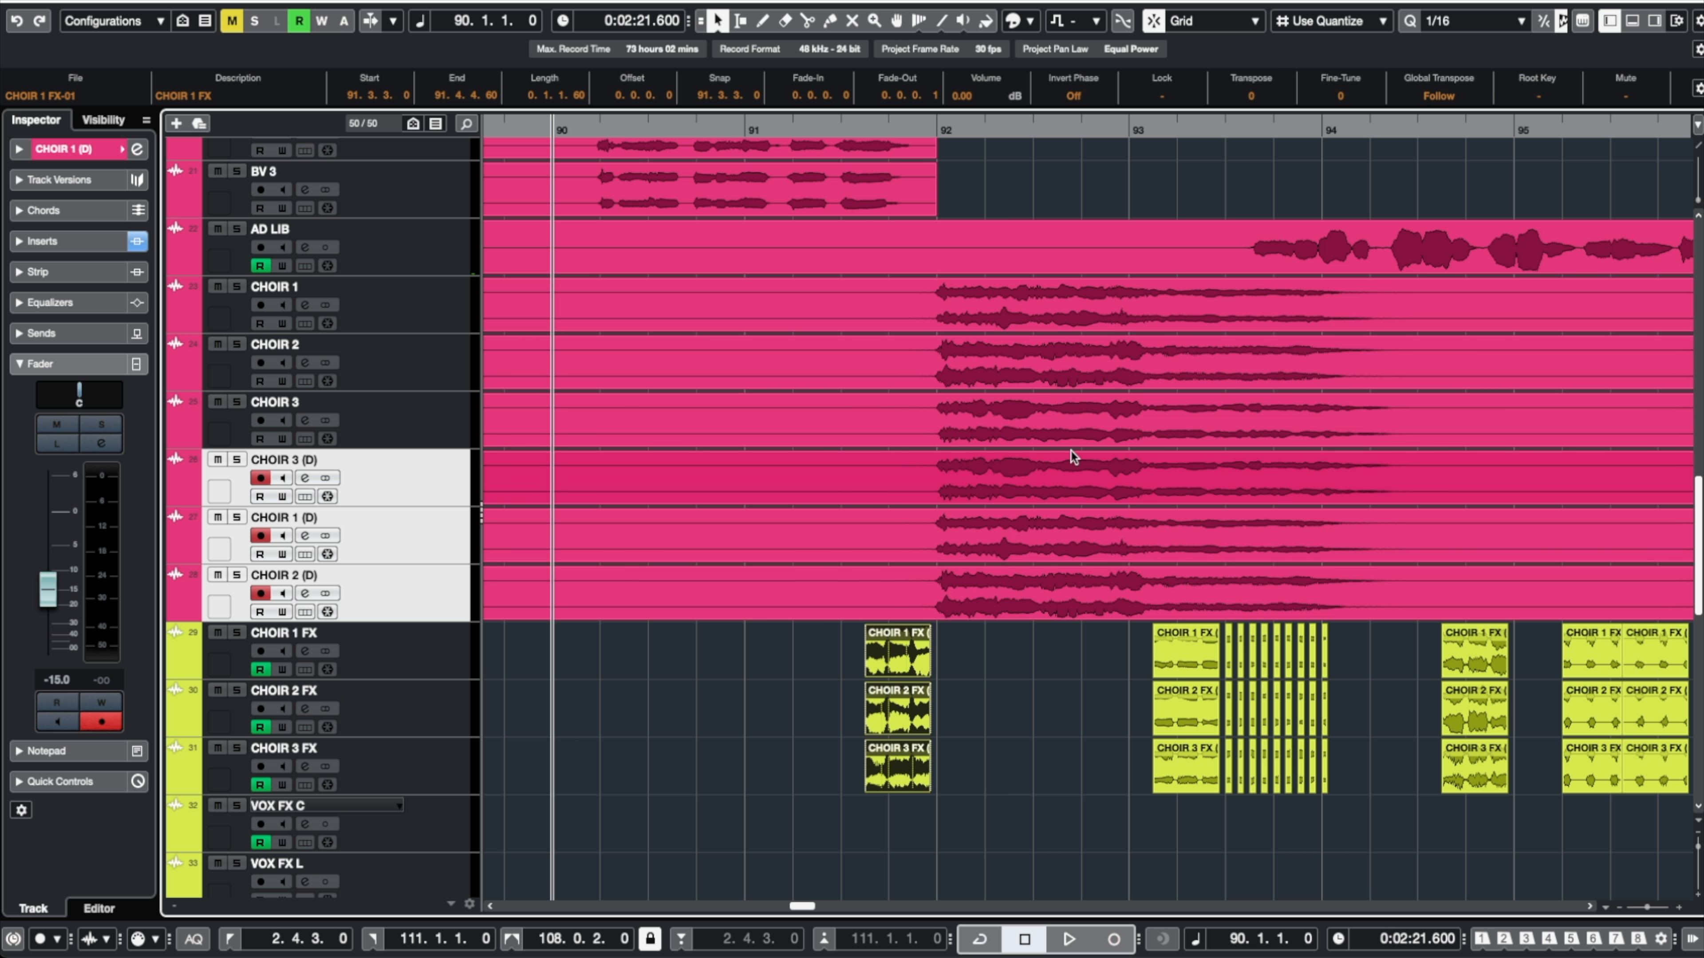
left_click(939, 126)
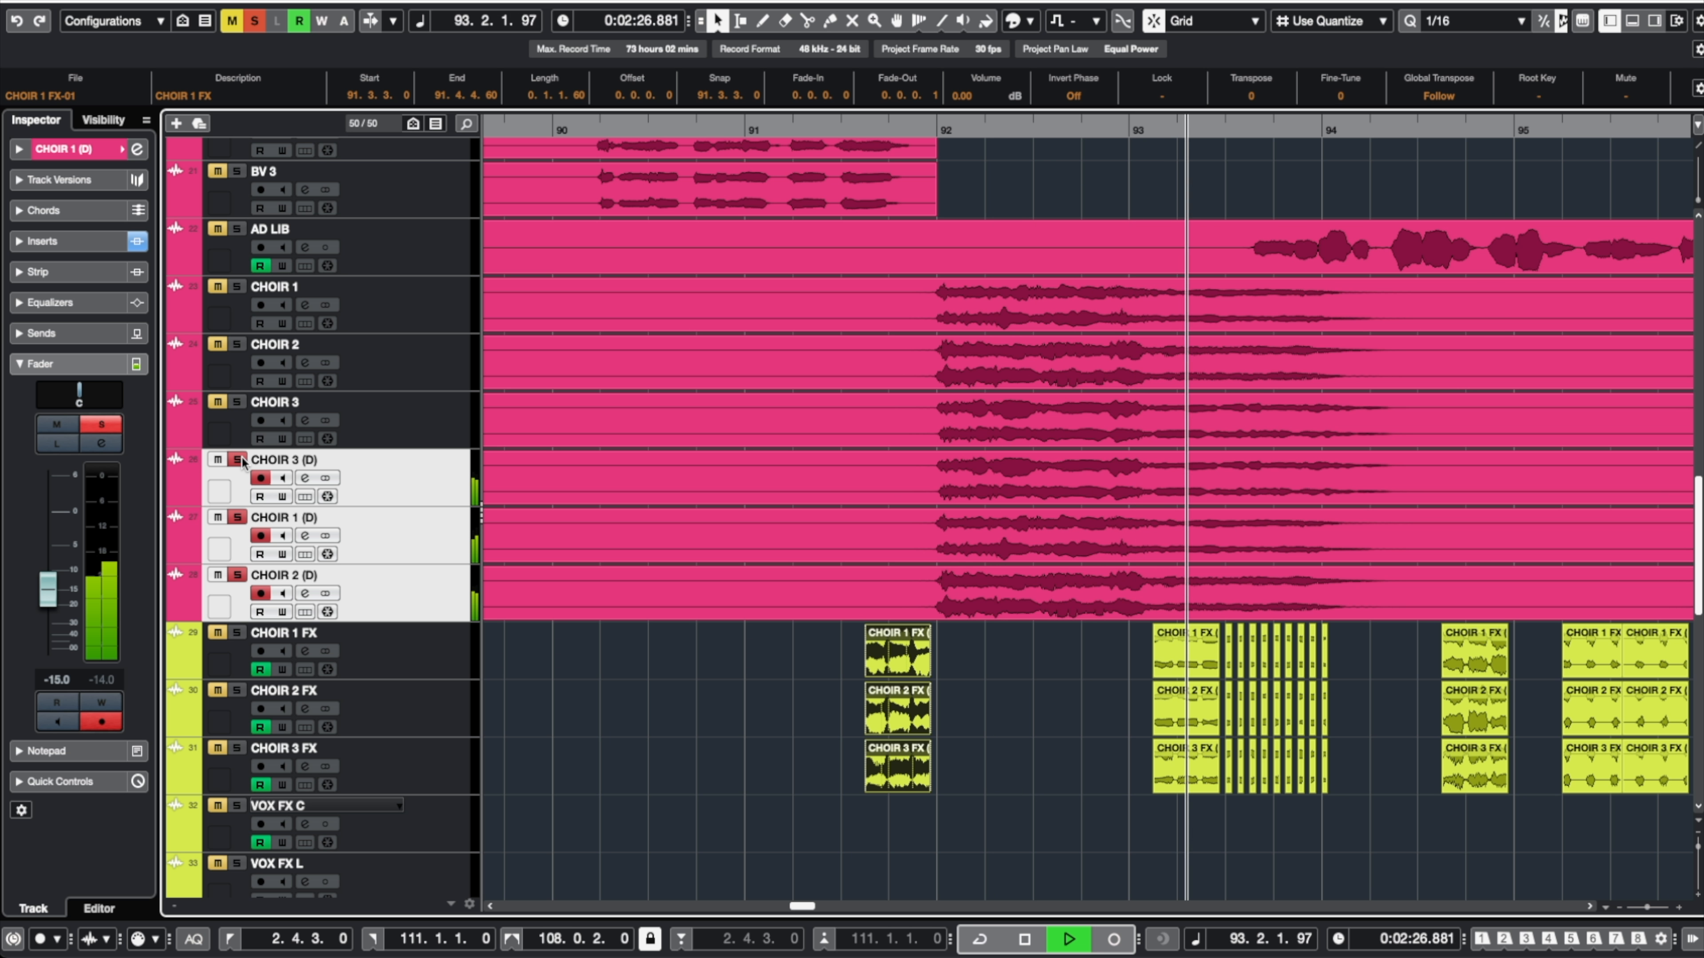
key("space")
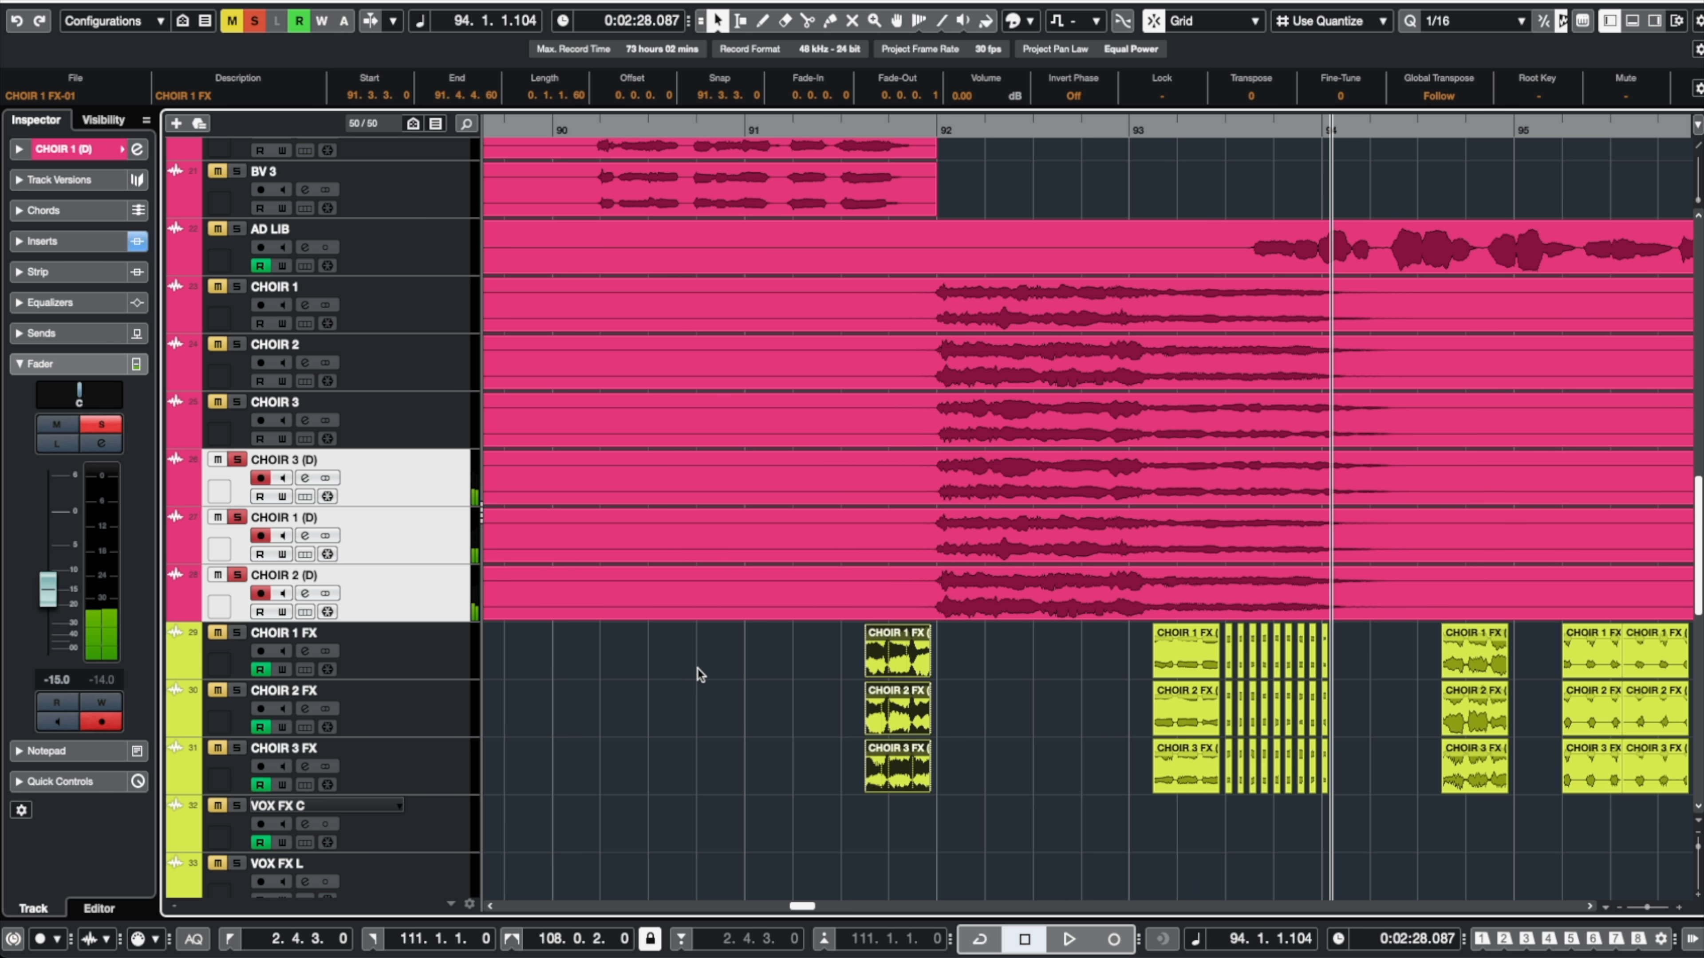
Split the clips on all three duplicated choir tracks at 93.2.1.0 and 93.4.1.0
left_click_drag(697, 668, 758, 488)
key("3")
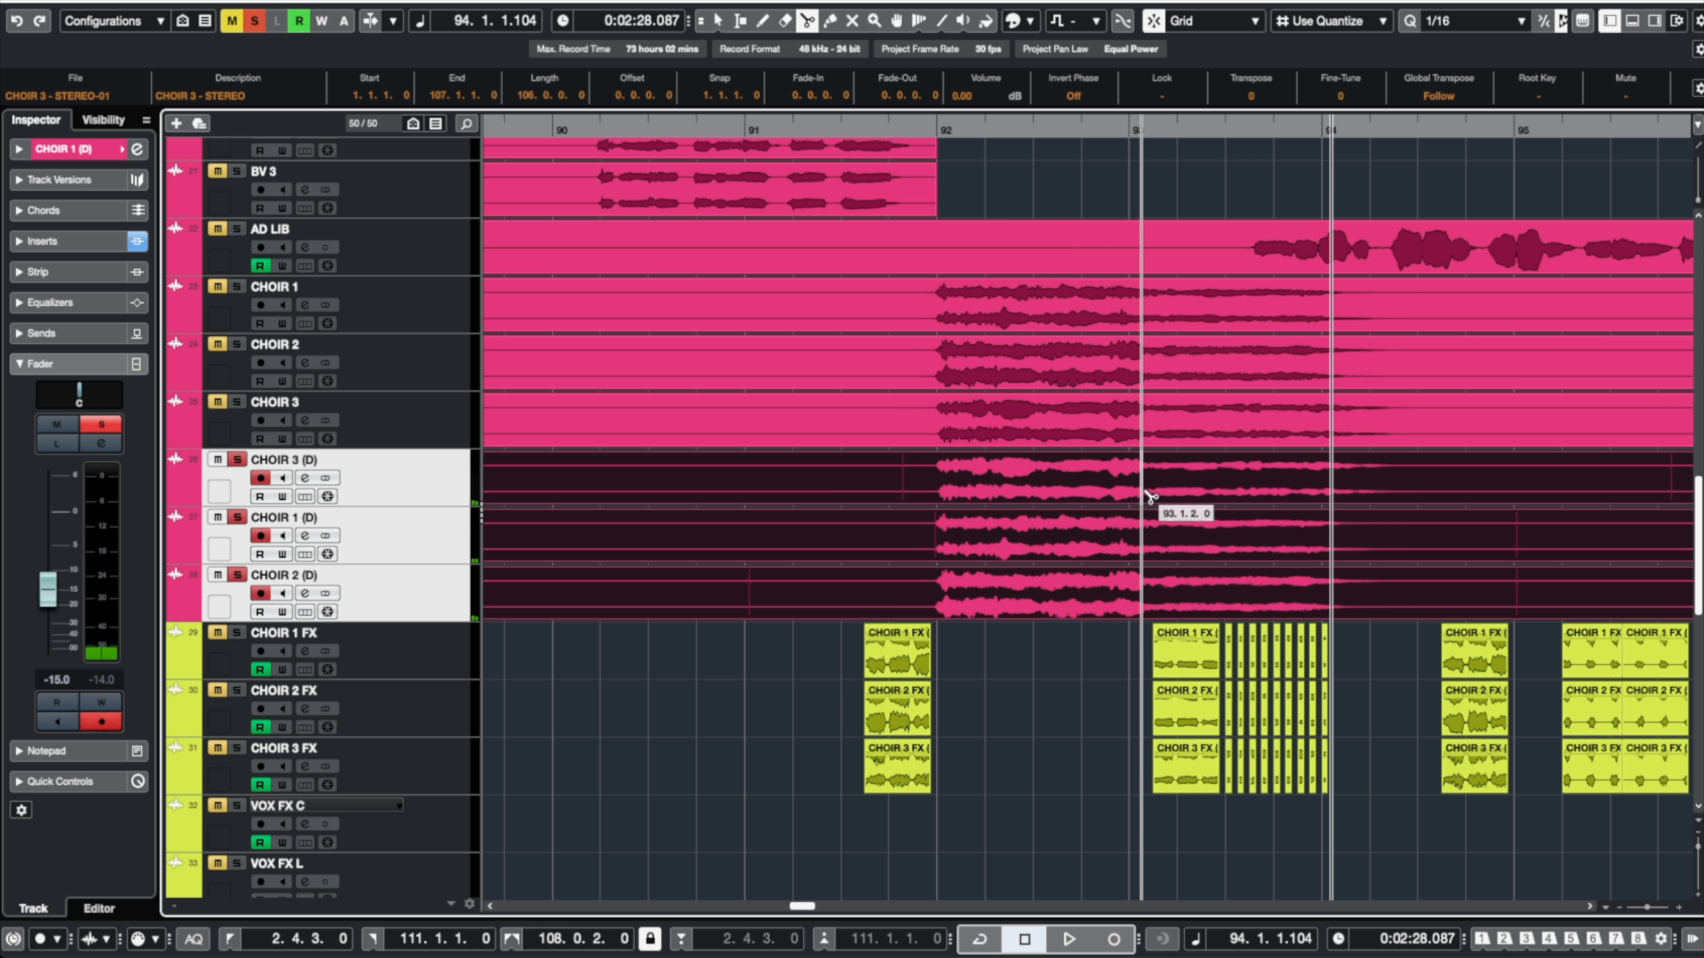
left_click(1179, 496)
left_click(1276, 493)
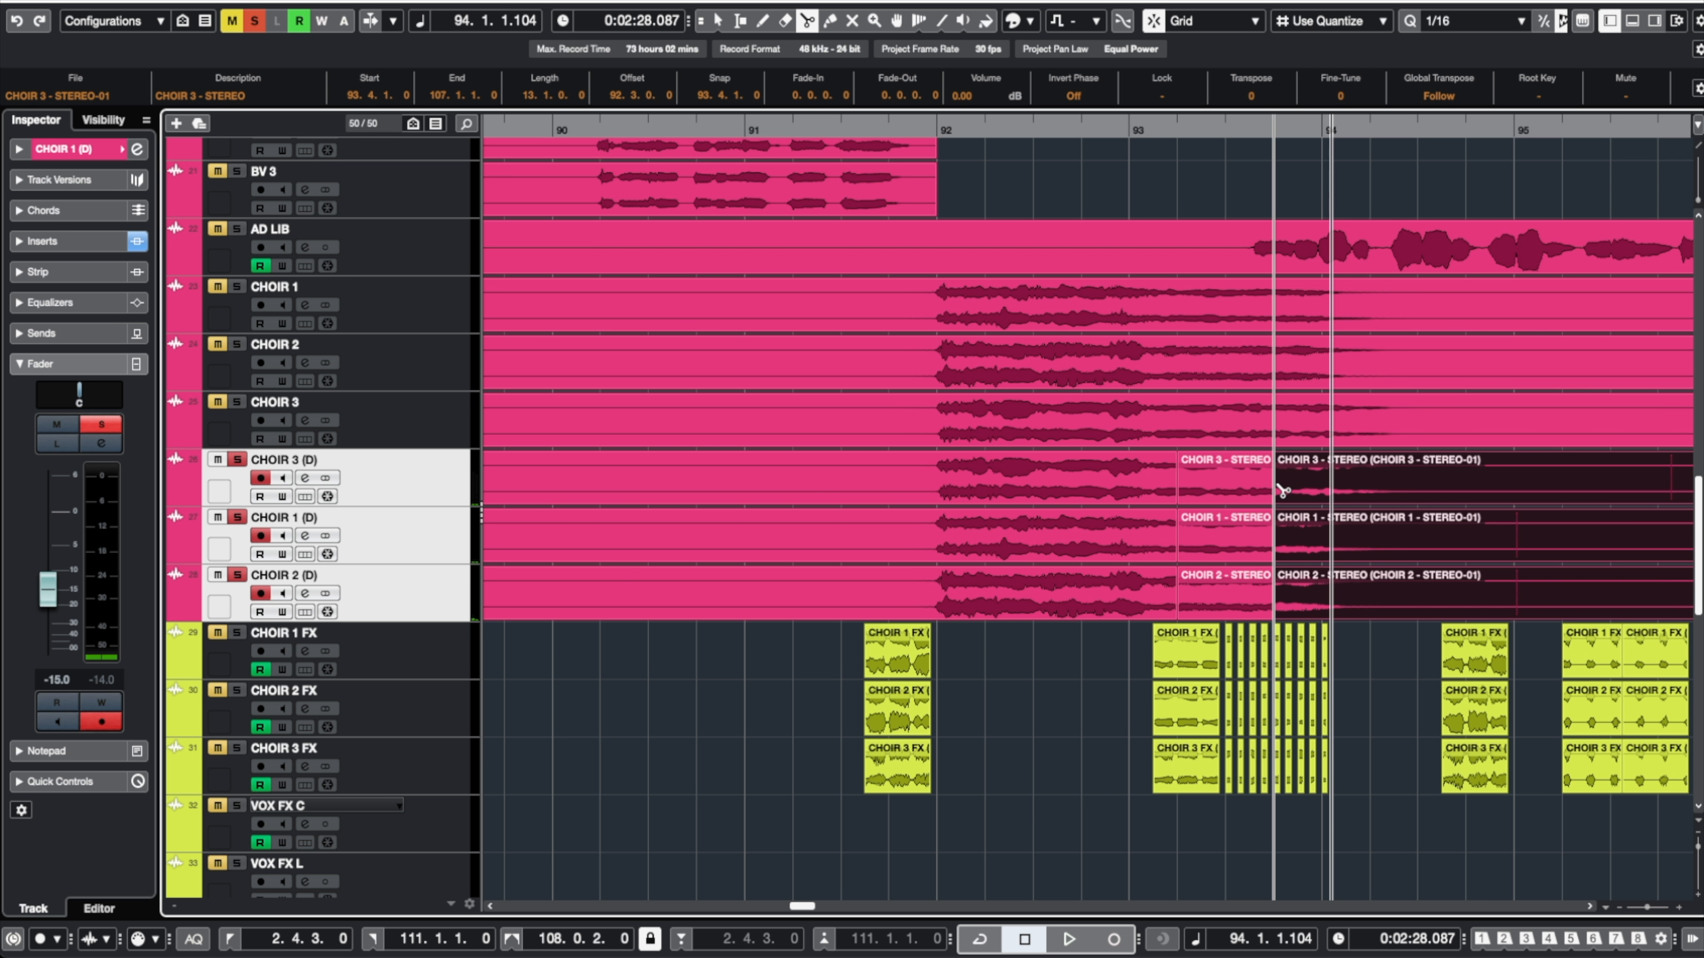
Delete the parts before 93.2.1.0 and after 93.4.1.0 on the duplicated choir tracks
key("1")
left_click_drag(1069, 675, 1076, 495)
key("Delete")
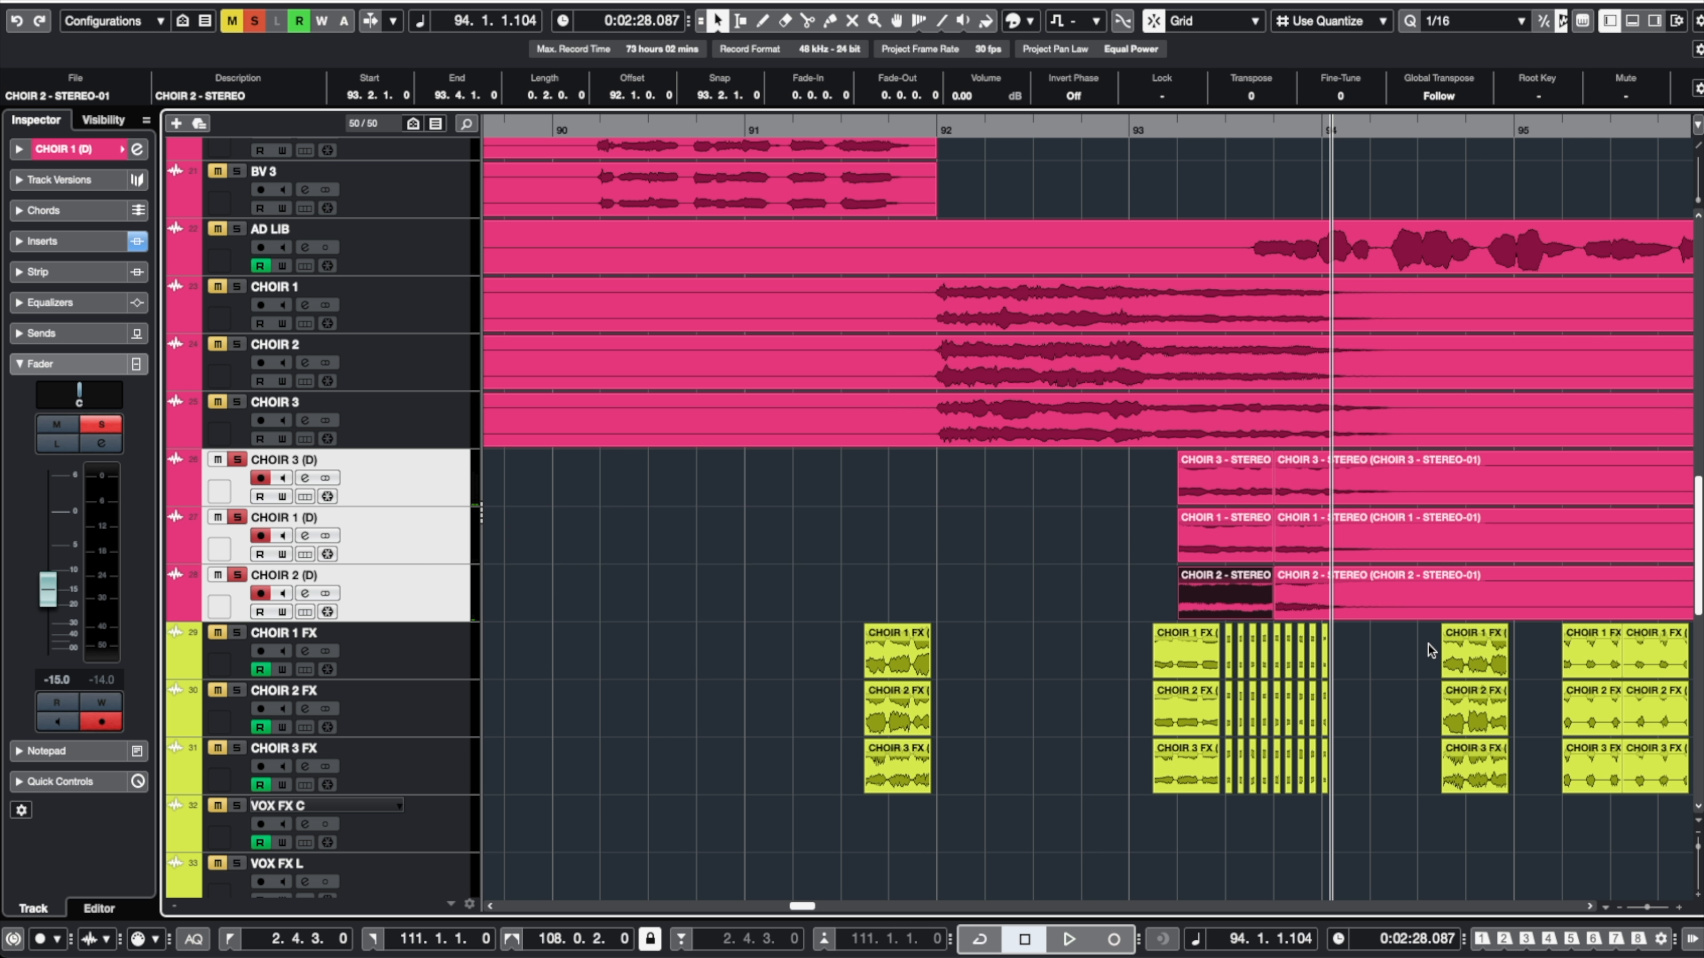
left_click_drag(1414, 652, 1400, 570)
key("Delete")
Move the three remaining choir slices to 91.3.3.0, in line with the first CHOIR FX clips, and check the FX clip pattern that follows
left_click_drag(1402, 482, 1217, 587)
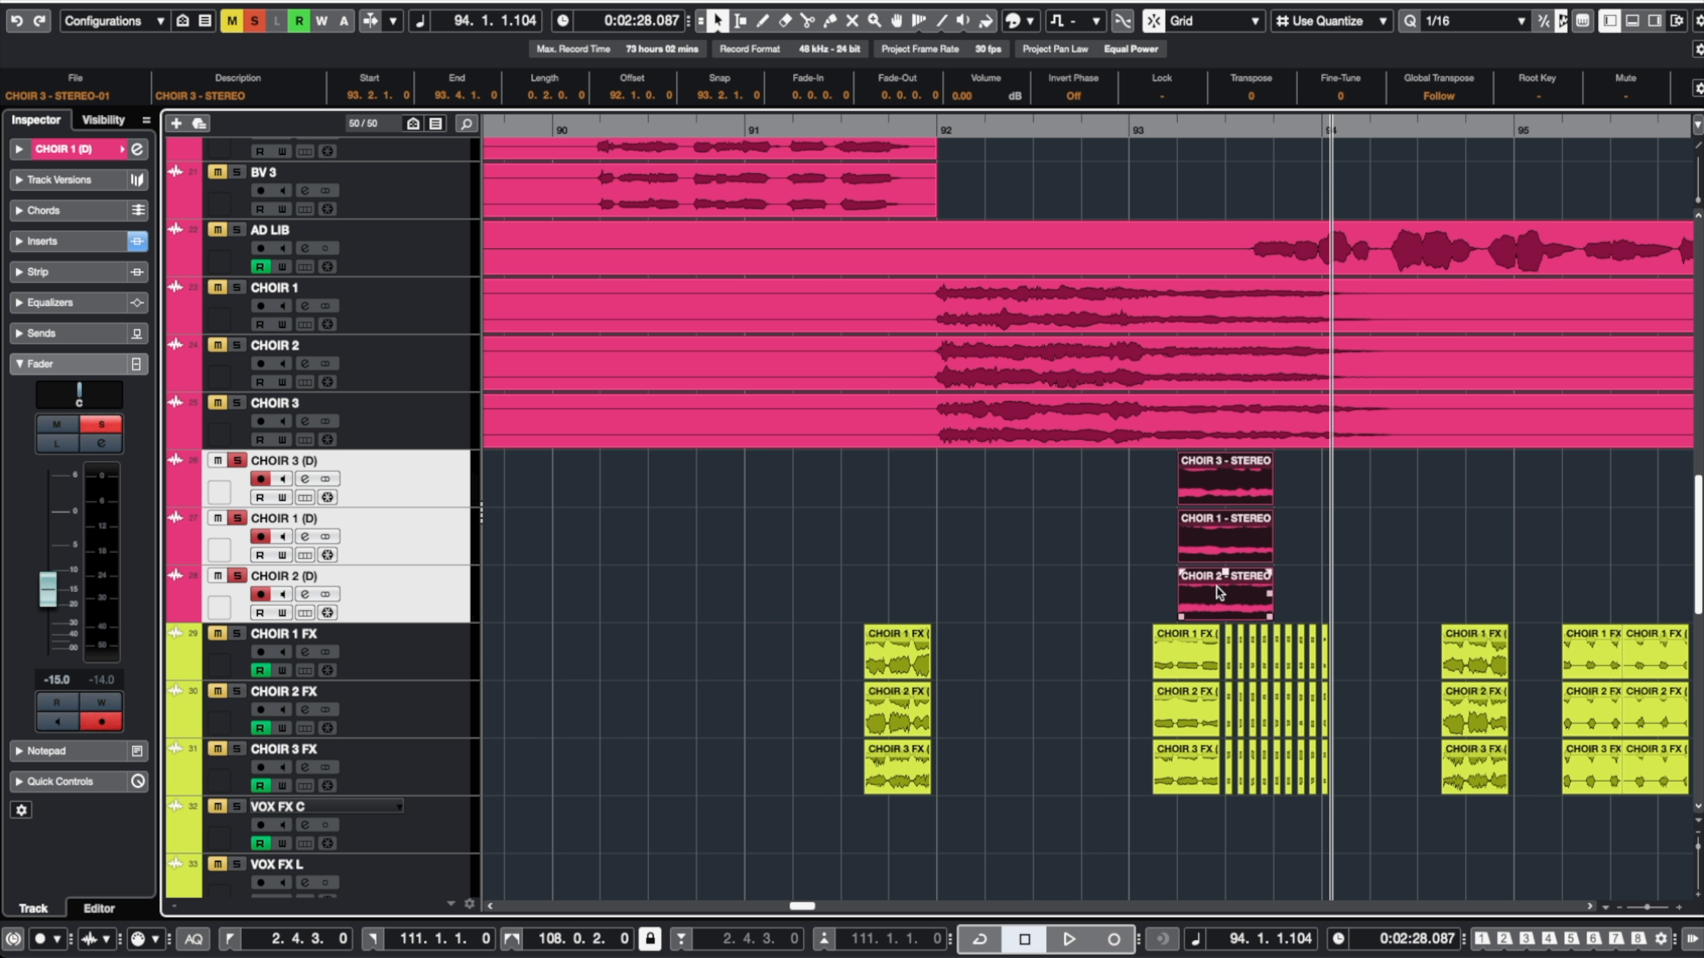
left_click_drag(1225, 488, 911, 483)
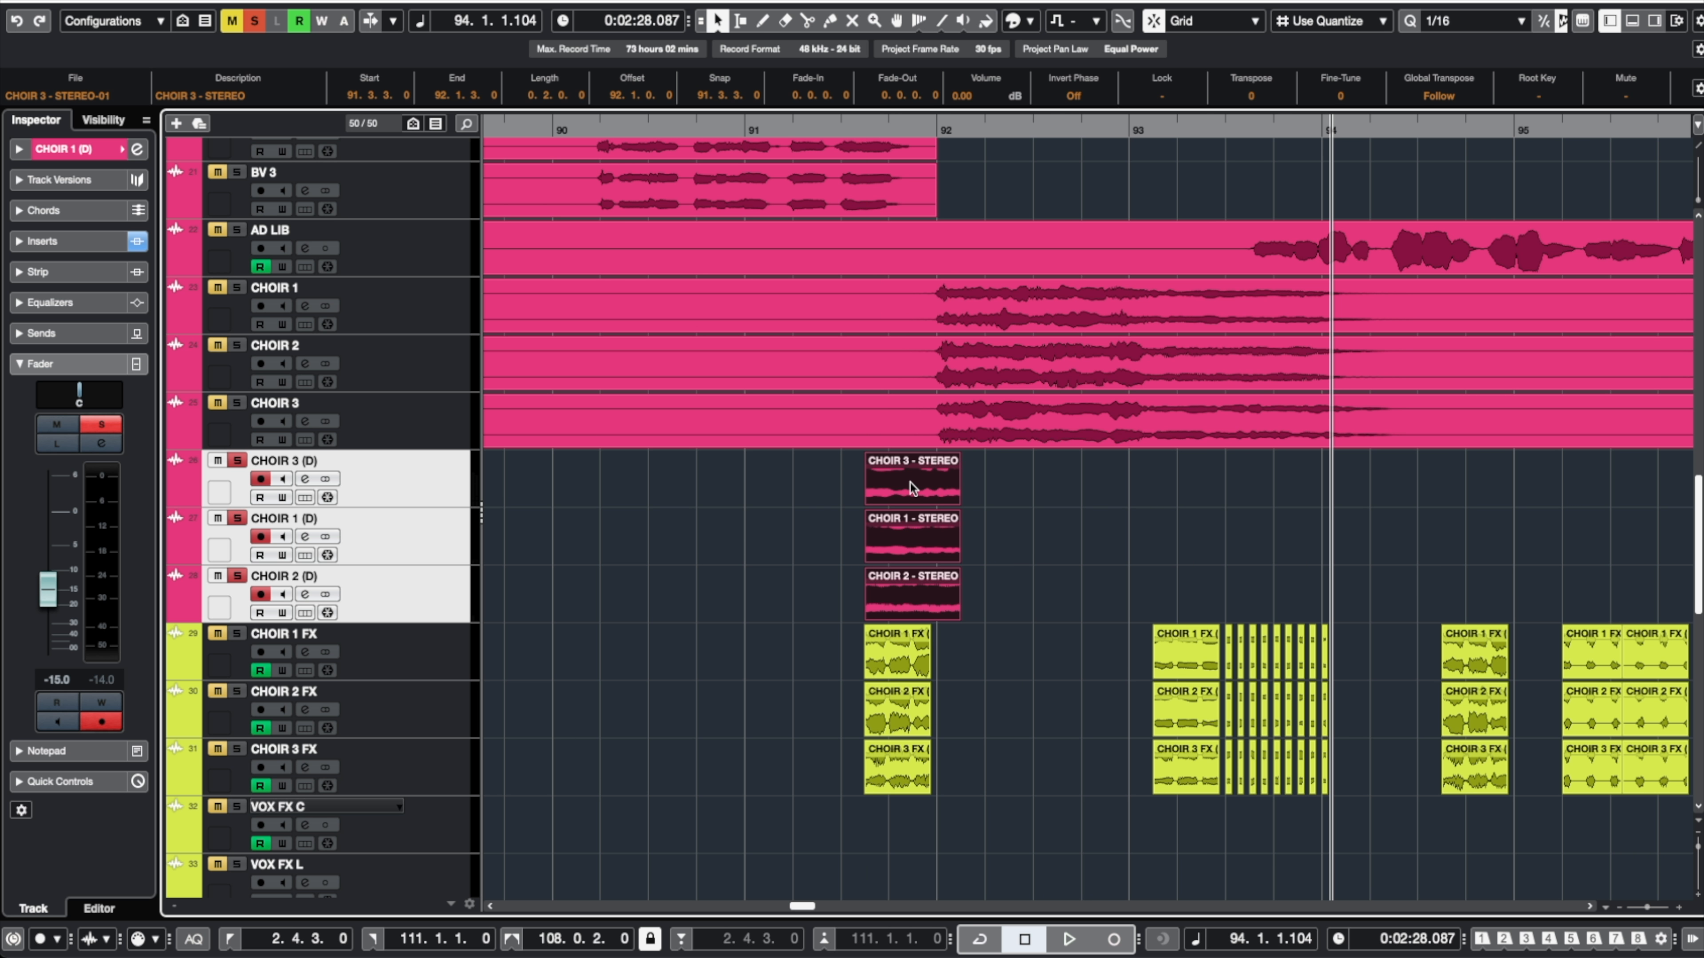
scroll(898, 508, "up", 4)
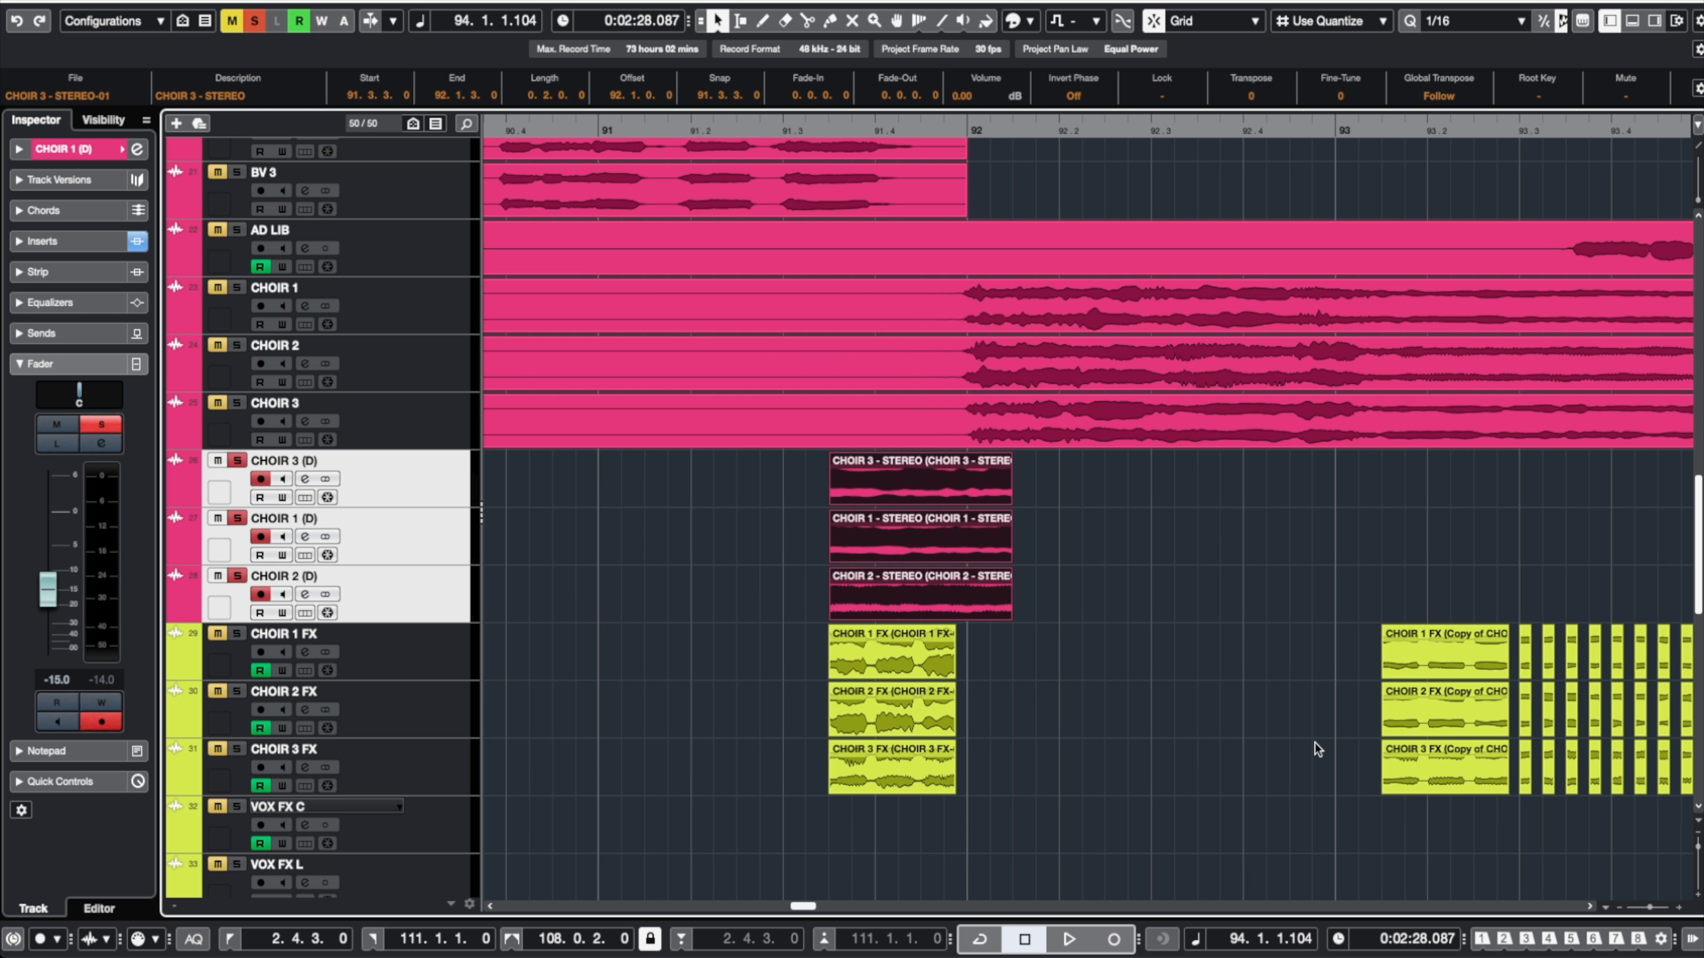
scroll(1317, 750, "right", 3)
left_click_drag(1109, 591, 1667, 820)
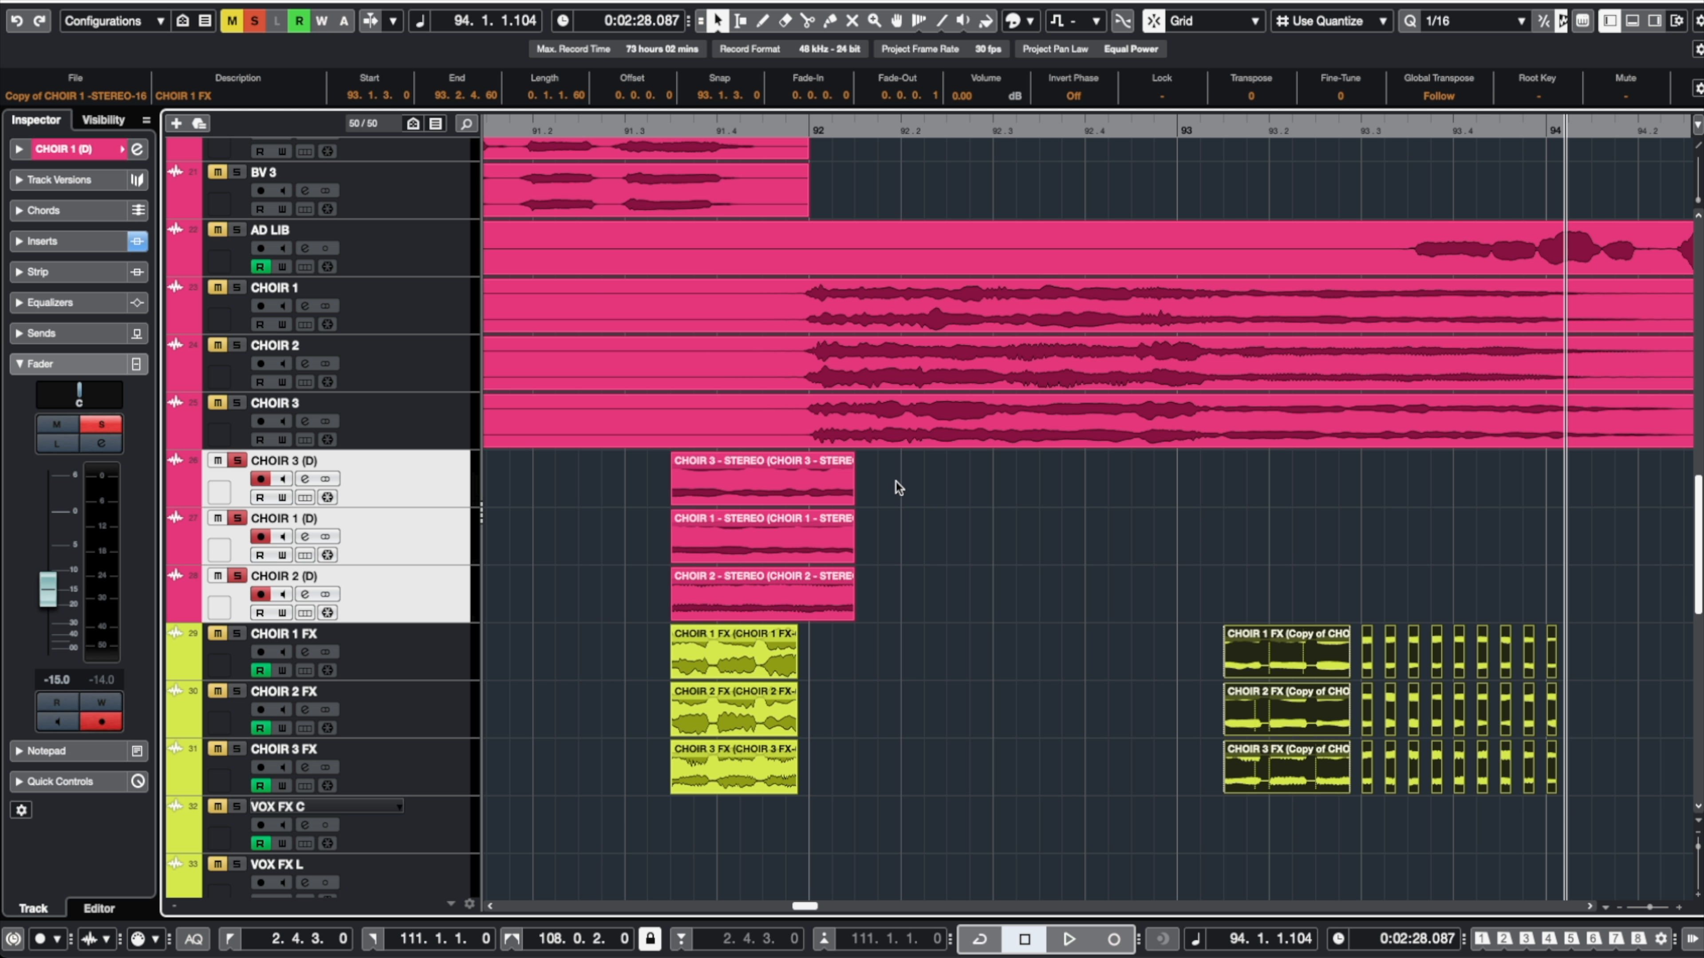
Shorten the choir slices to 0.0.2.0 and repeat them twice to form three consecutive chops per track
left_click_drag(899, 488, 716, 617)
left_click_drag(749, 475, 698, 591)
key("ctrl+d")
key("ctrl+d")
Copy the three-chop group on the duplicated choir tracks to 93.1.3.0
scroll(833, 525, "right", 1)
left_click_drag(834, 483, 671, 594)
left_click(1205, 135)
key("super+v")
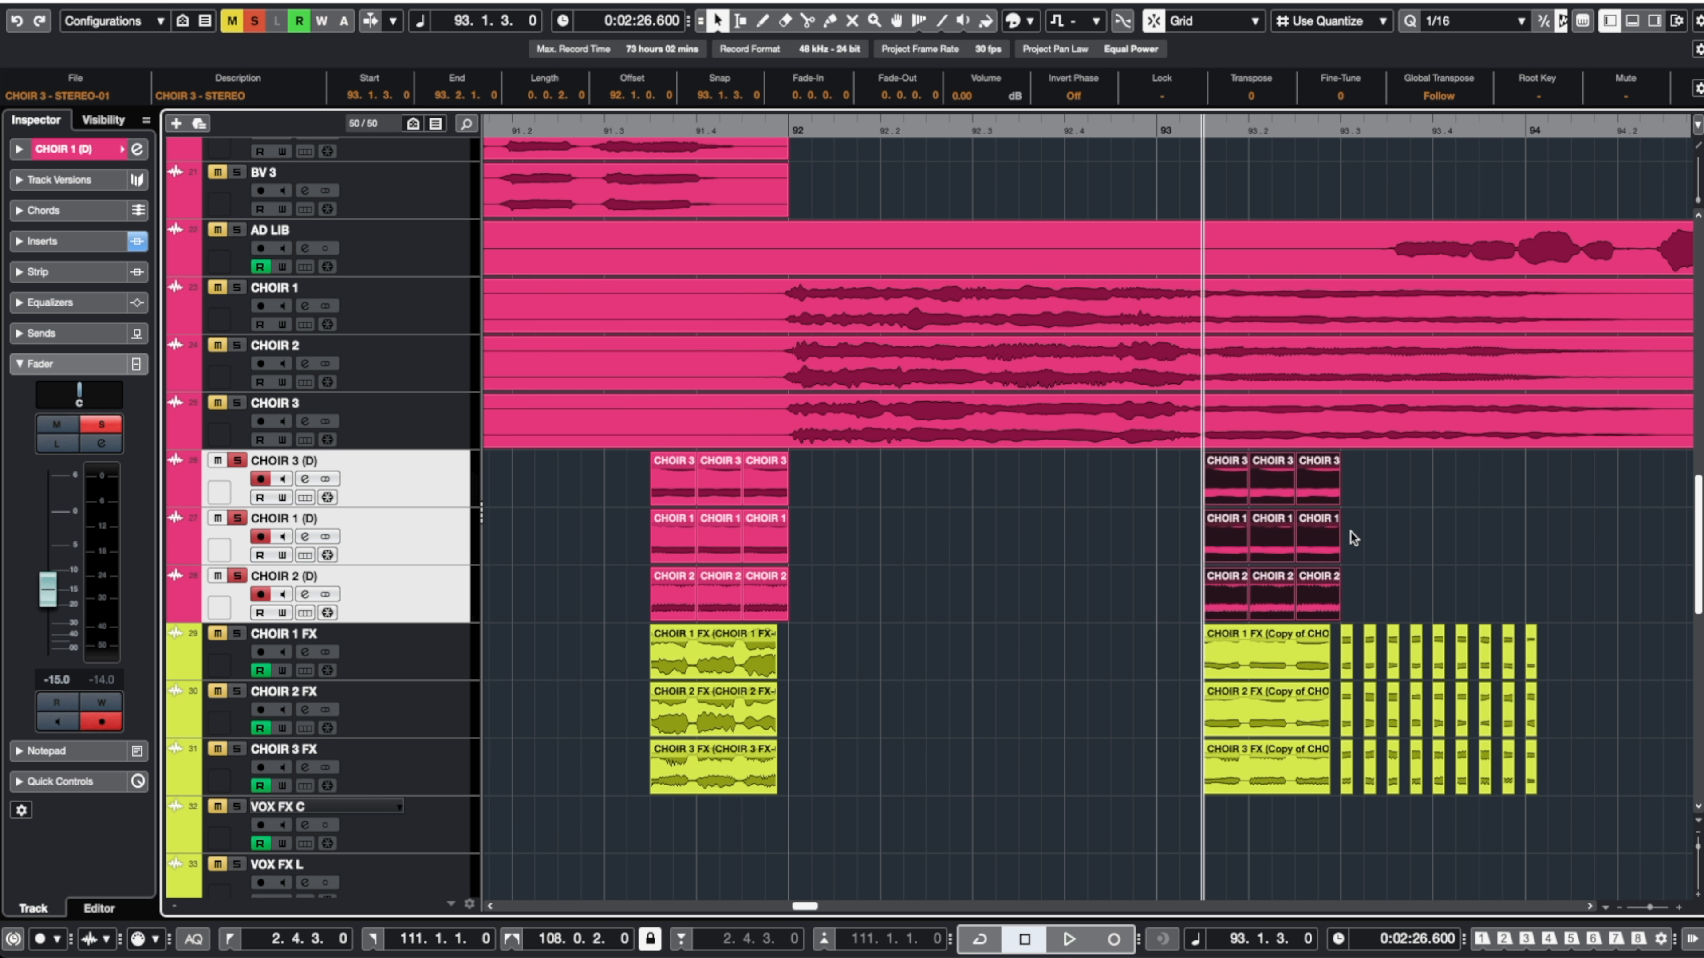
Add 1/32 stutter slices up to bar 94 on the duplicated choir tracks and copy the three-chop group to 94.3.3.0
left_click_drag(1369, 597, 674, 484)
left_click(1524, 24)
left_click(1469, 143)
left_click_drag(1340, 500, 1334, 500)
left_click(1501, 24)
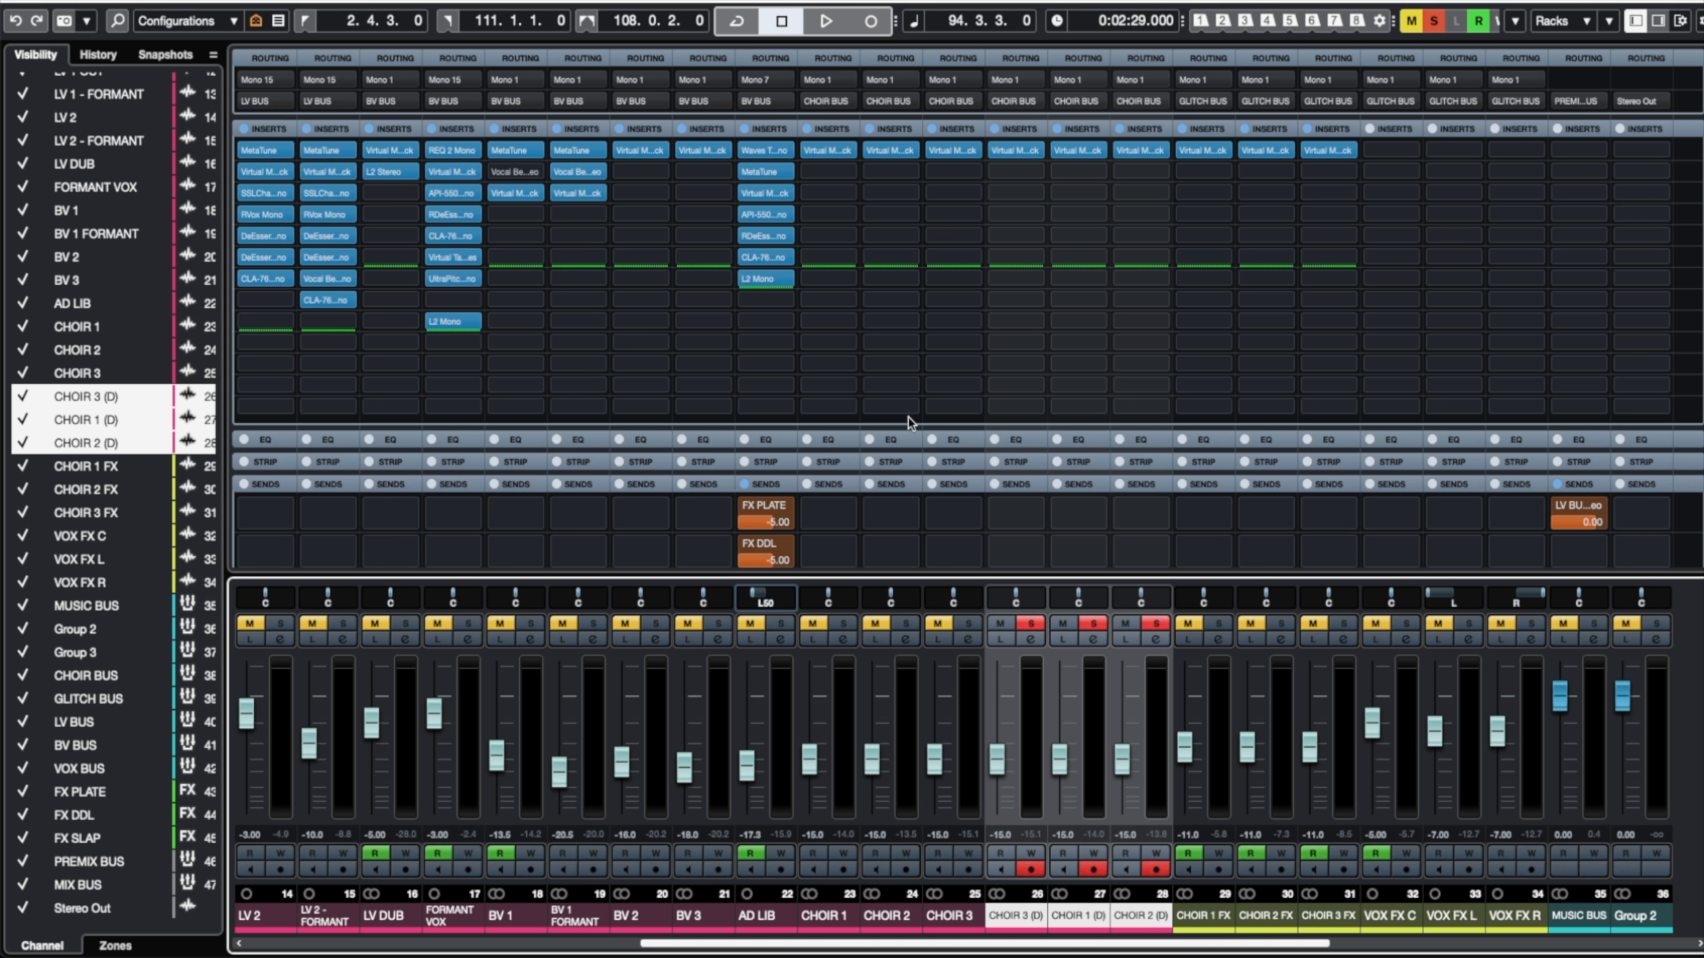
Insert Vocal Bender Stereo on the duplicated choir channels in the second insert slot and return to the project view
left_click(1024, 177)
type("bender")
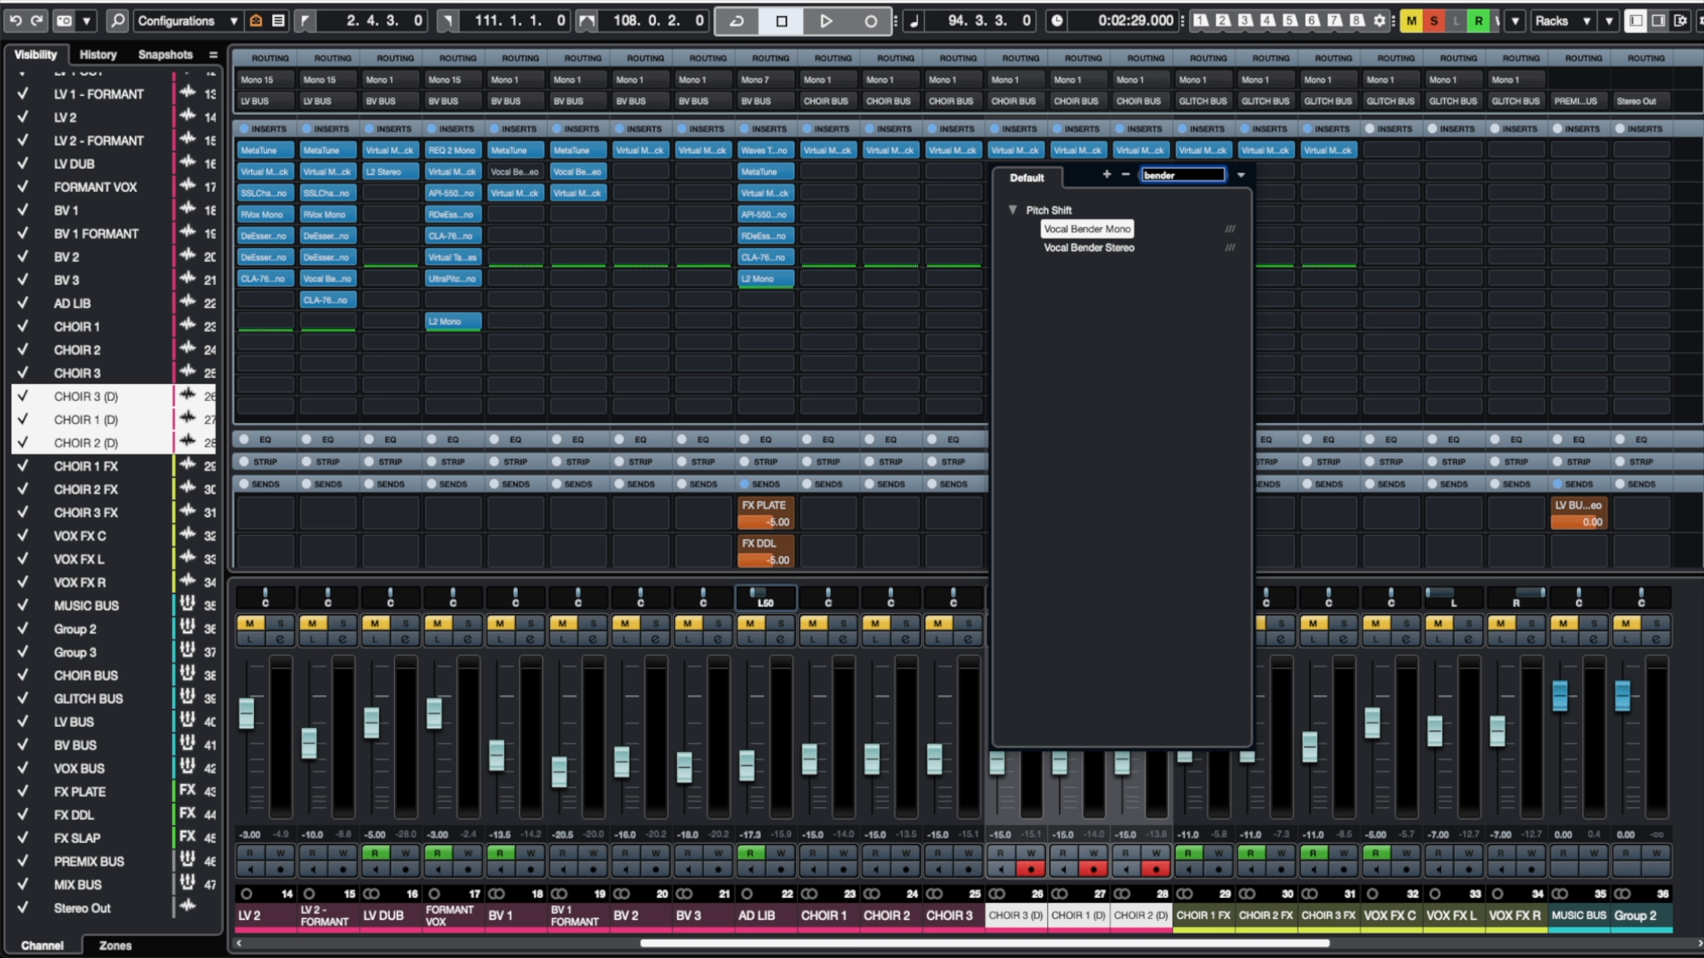
double_click(1089, 247)
key("F3")
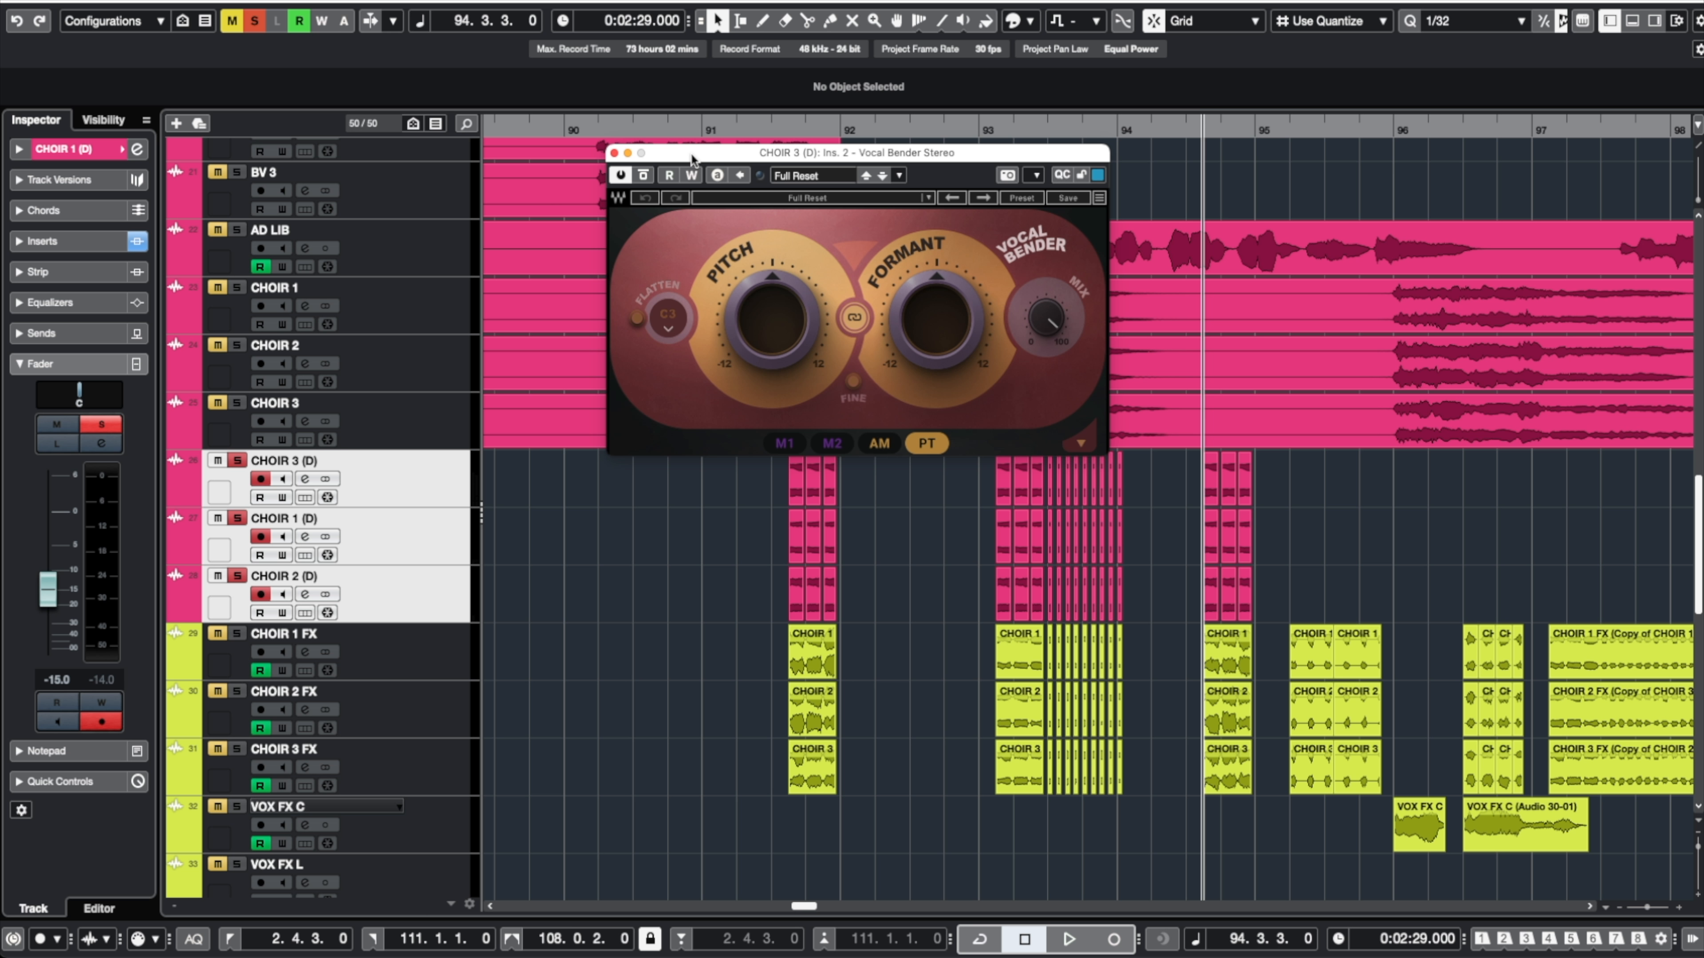
Enable automation read and write on the duplicated choir tracks and record Vocal Bender Formant moves during playback from before the first chops
key("KP_Subtract")
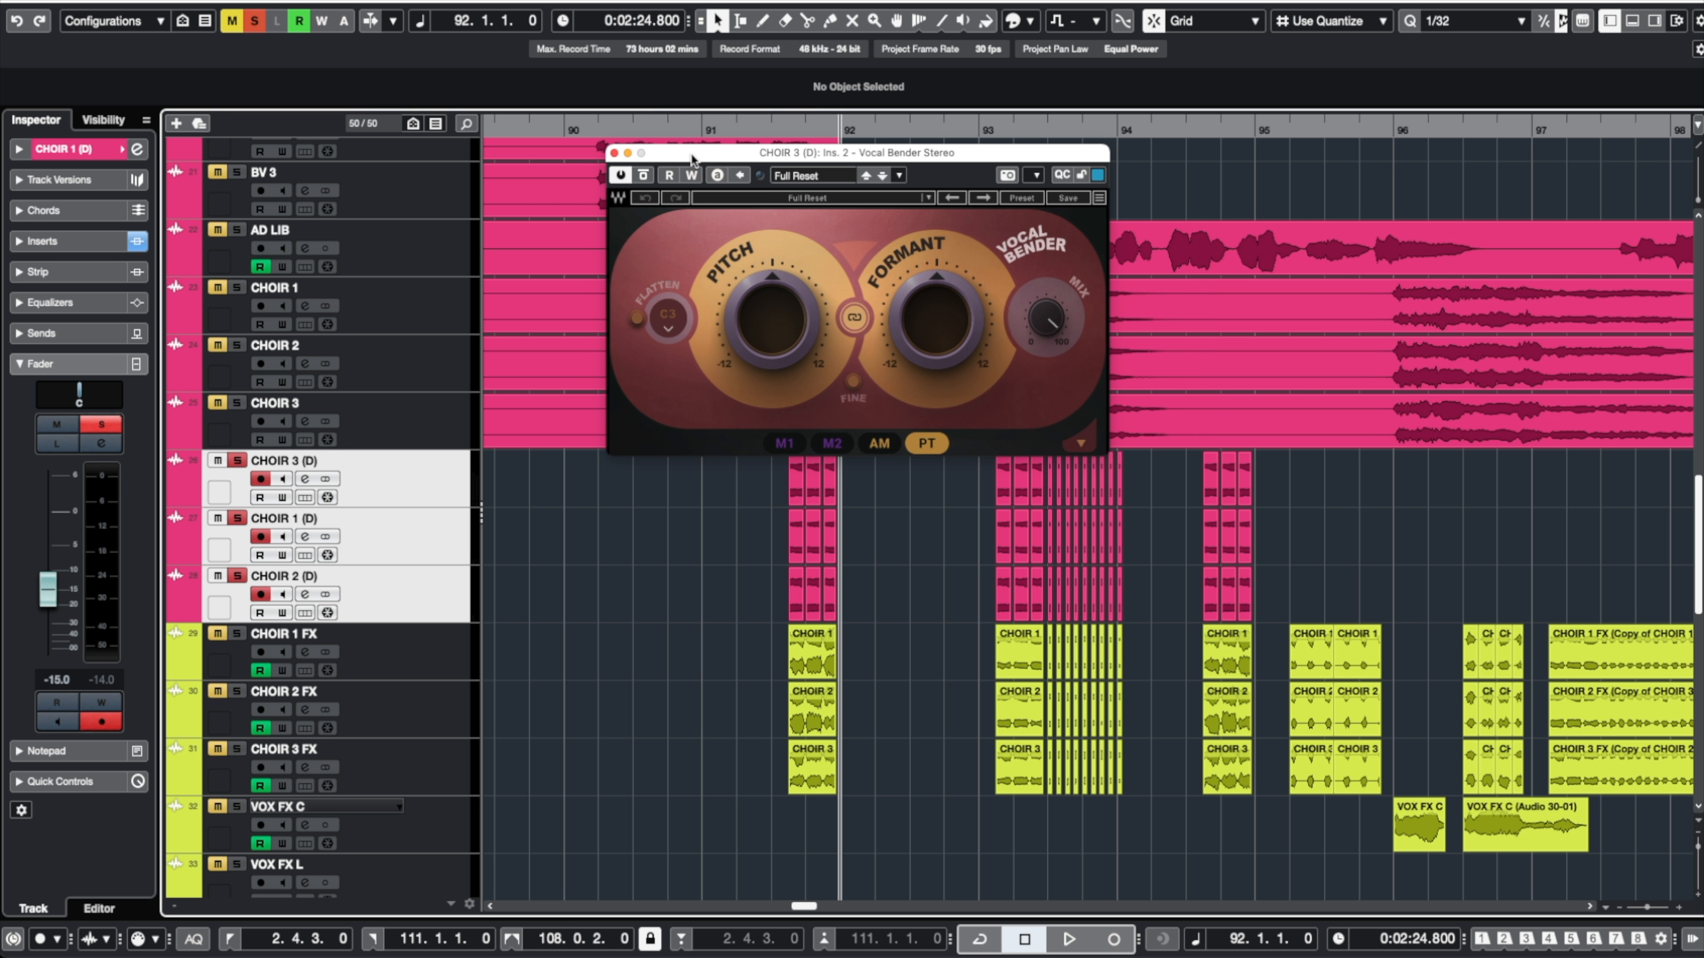
key("KP_Subtract")
left_click(282, 497)
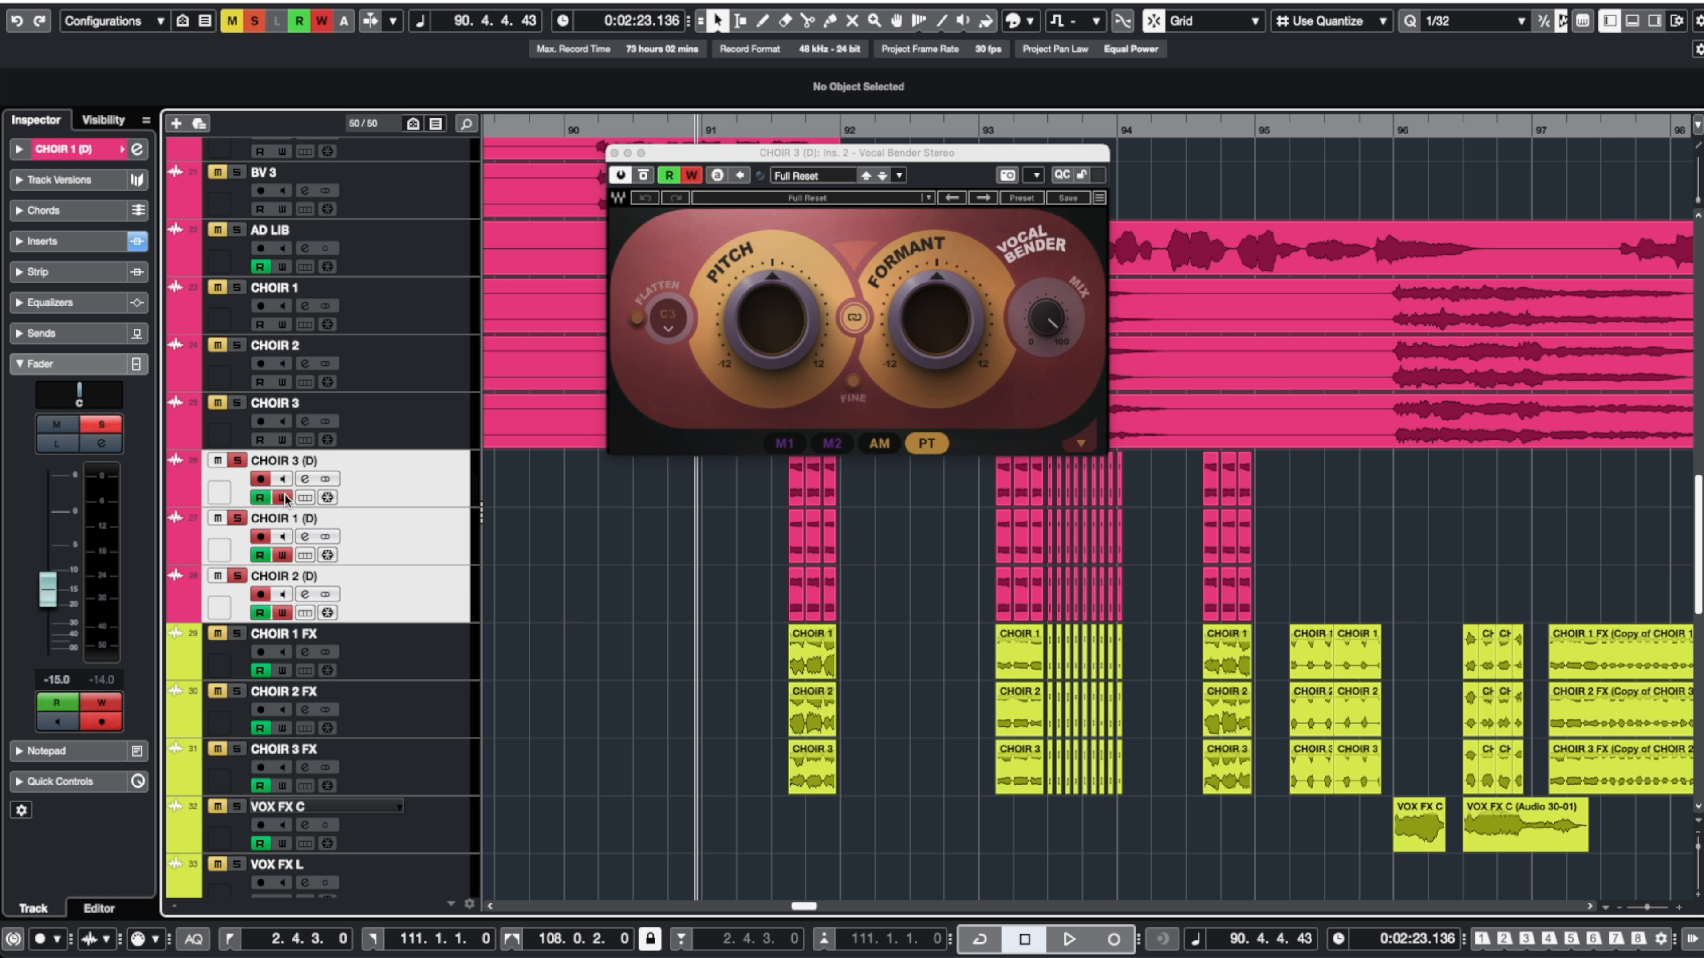
key("space")
left_click(918, 285)
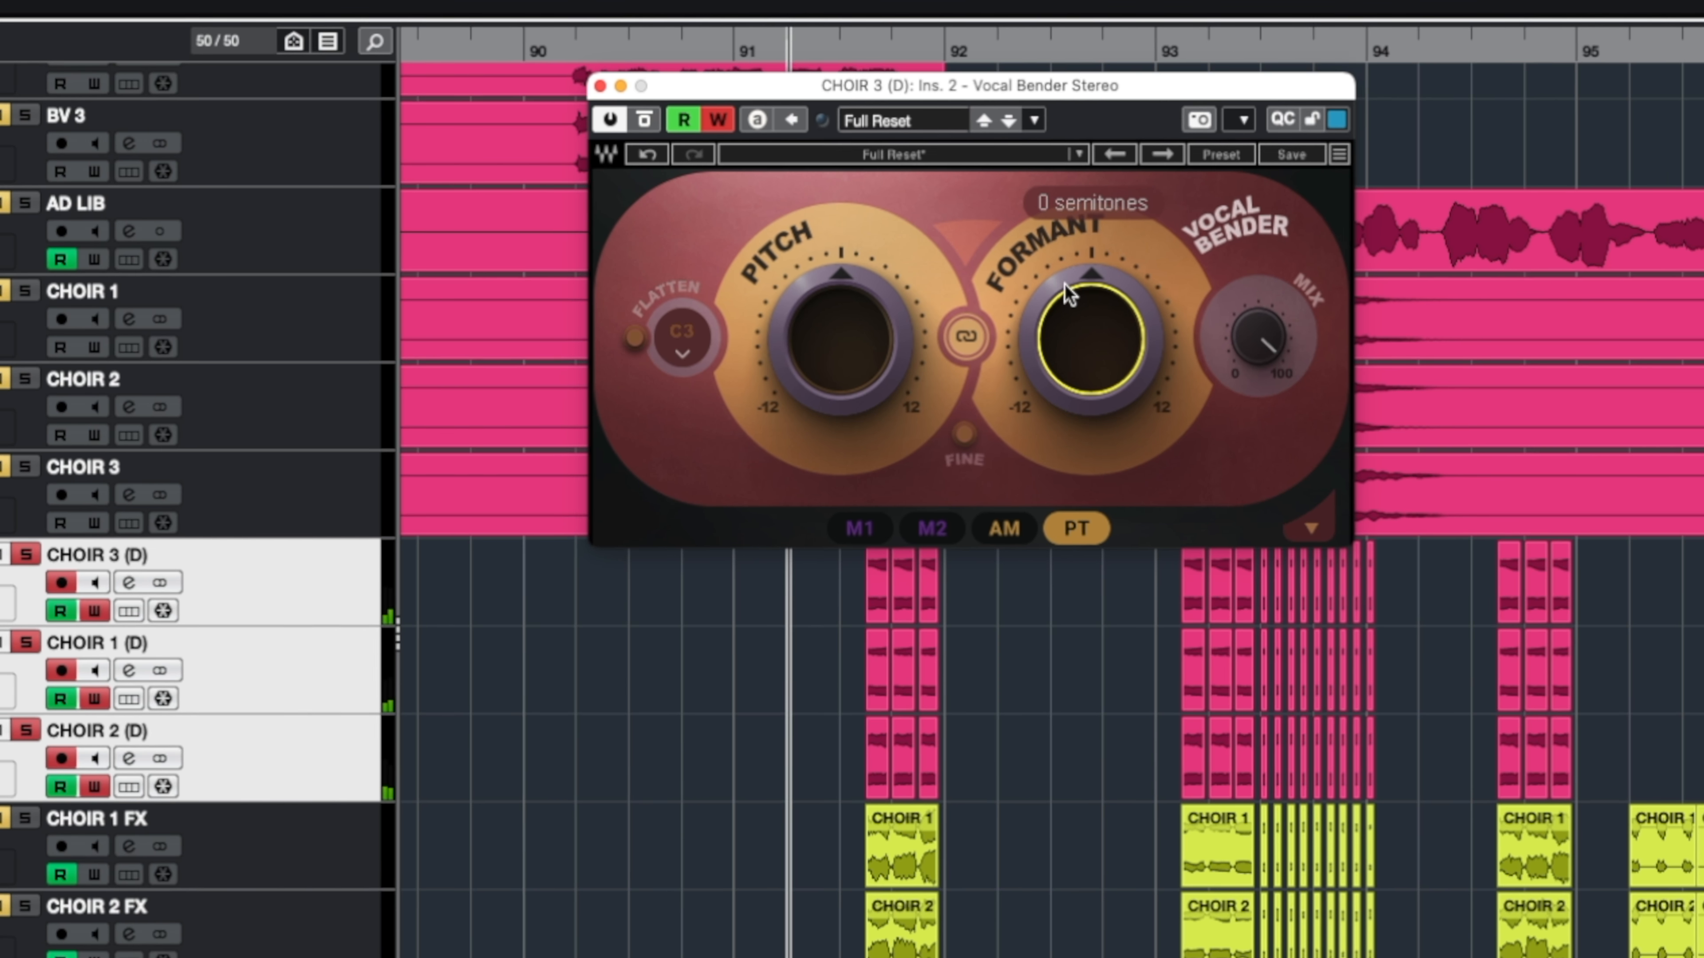
mouse_move(1067, 285)
left_mouse_down()
mouse_move(1096, 353)
mouse_move(1049, 301)
left_mouse_up()
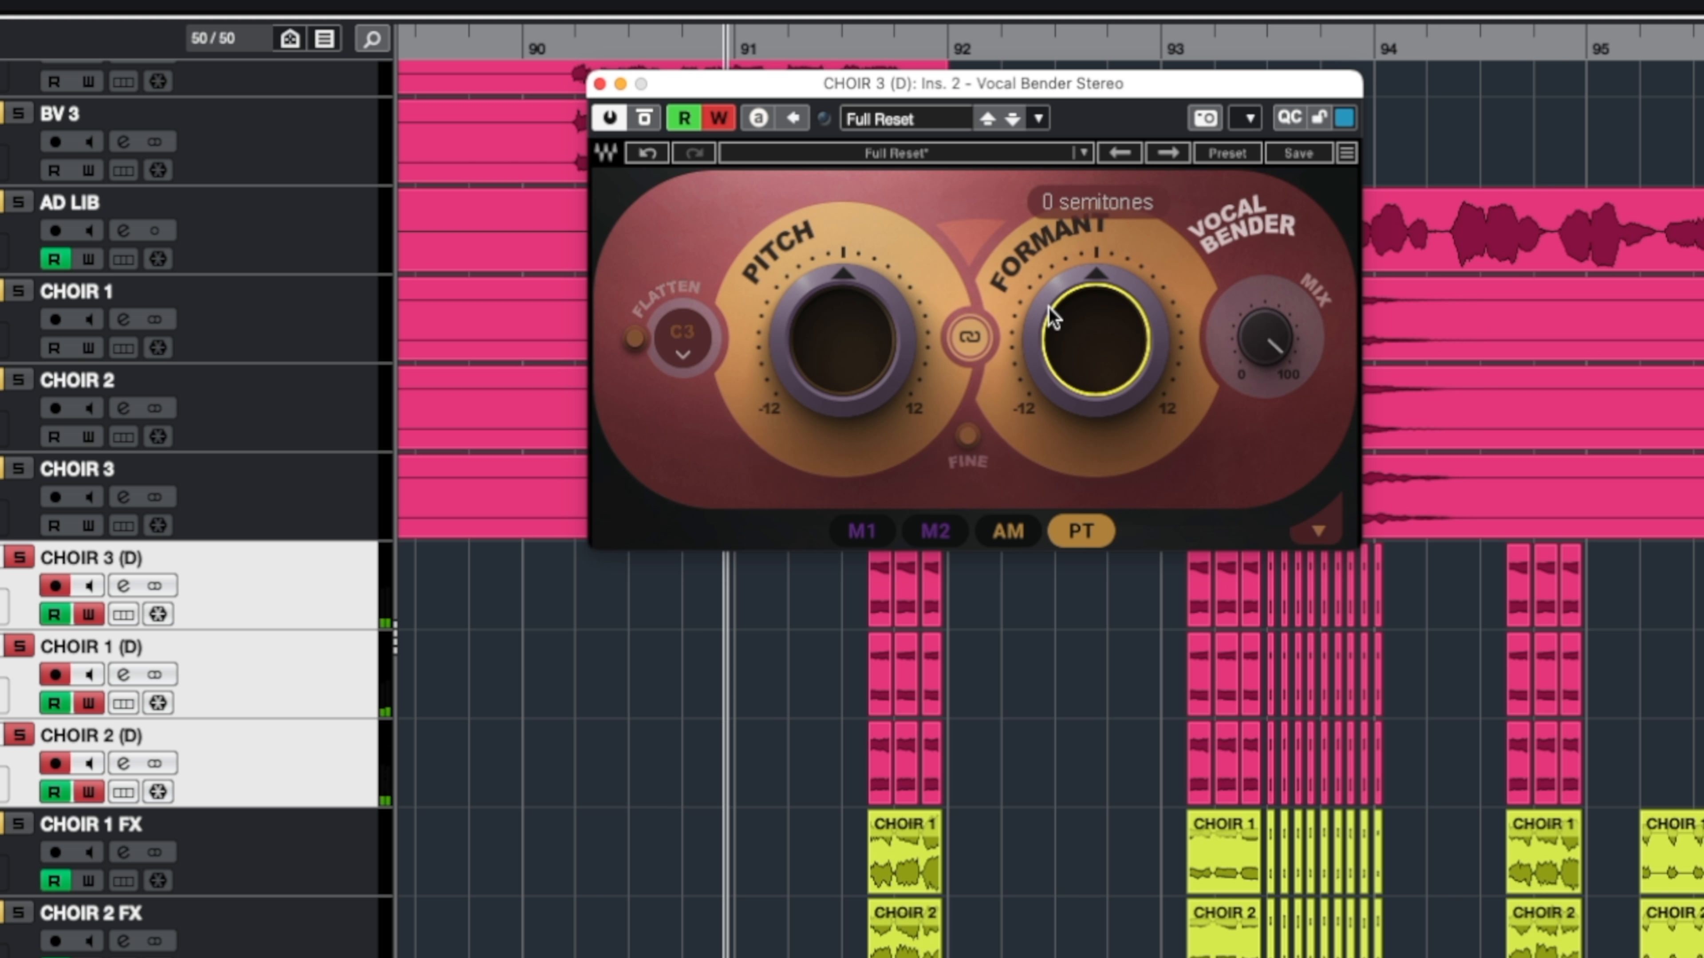
Record Vocal Bender Pitch moves during playback, stop with automation writing turned off, and close the plug-in
left_click(820, 309)
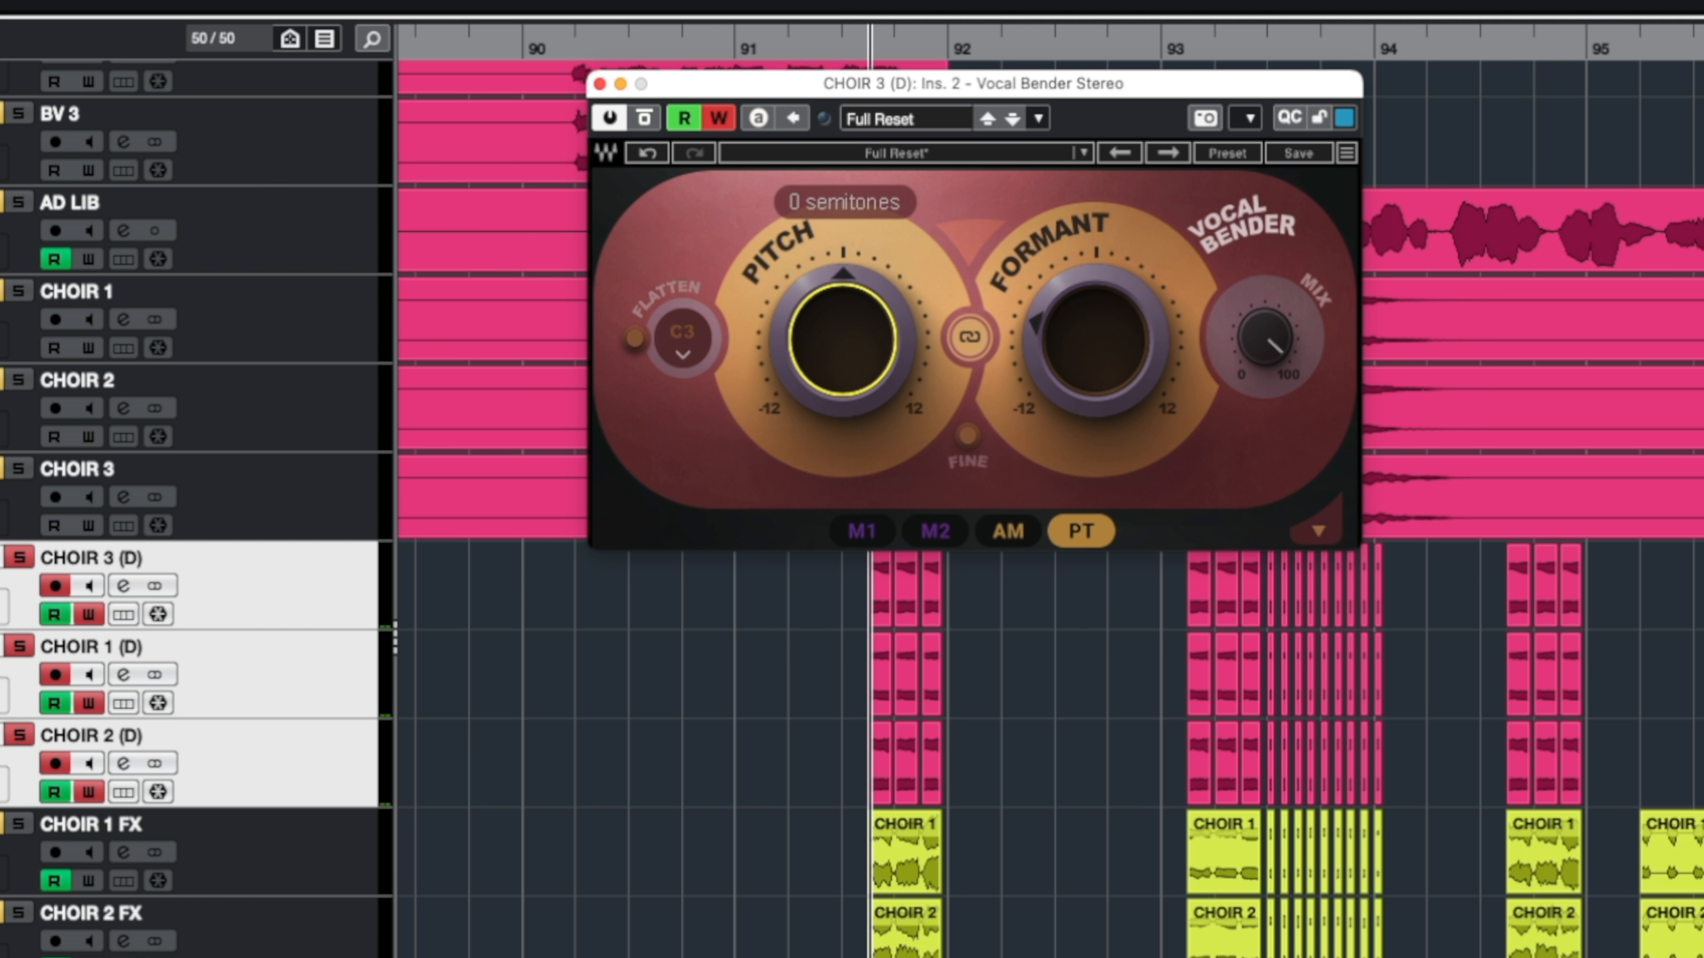
mouse_move(820, 308)
left_mouse_down()
mouse_move(820, 390)
mouse_move(826, 278)
left_mouse_up()
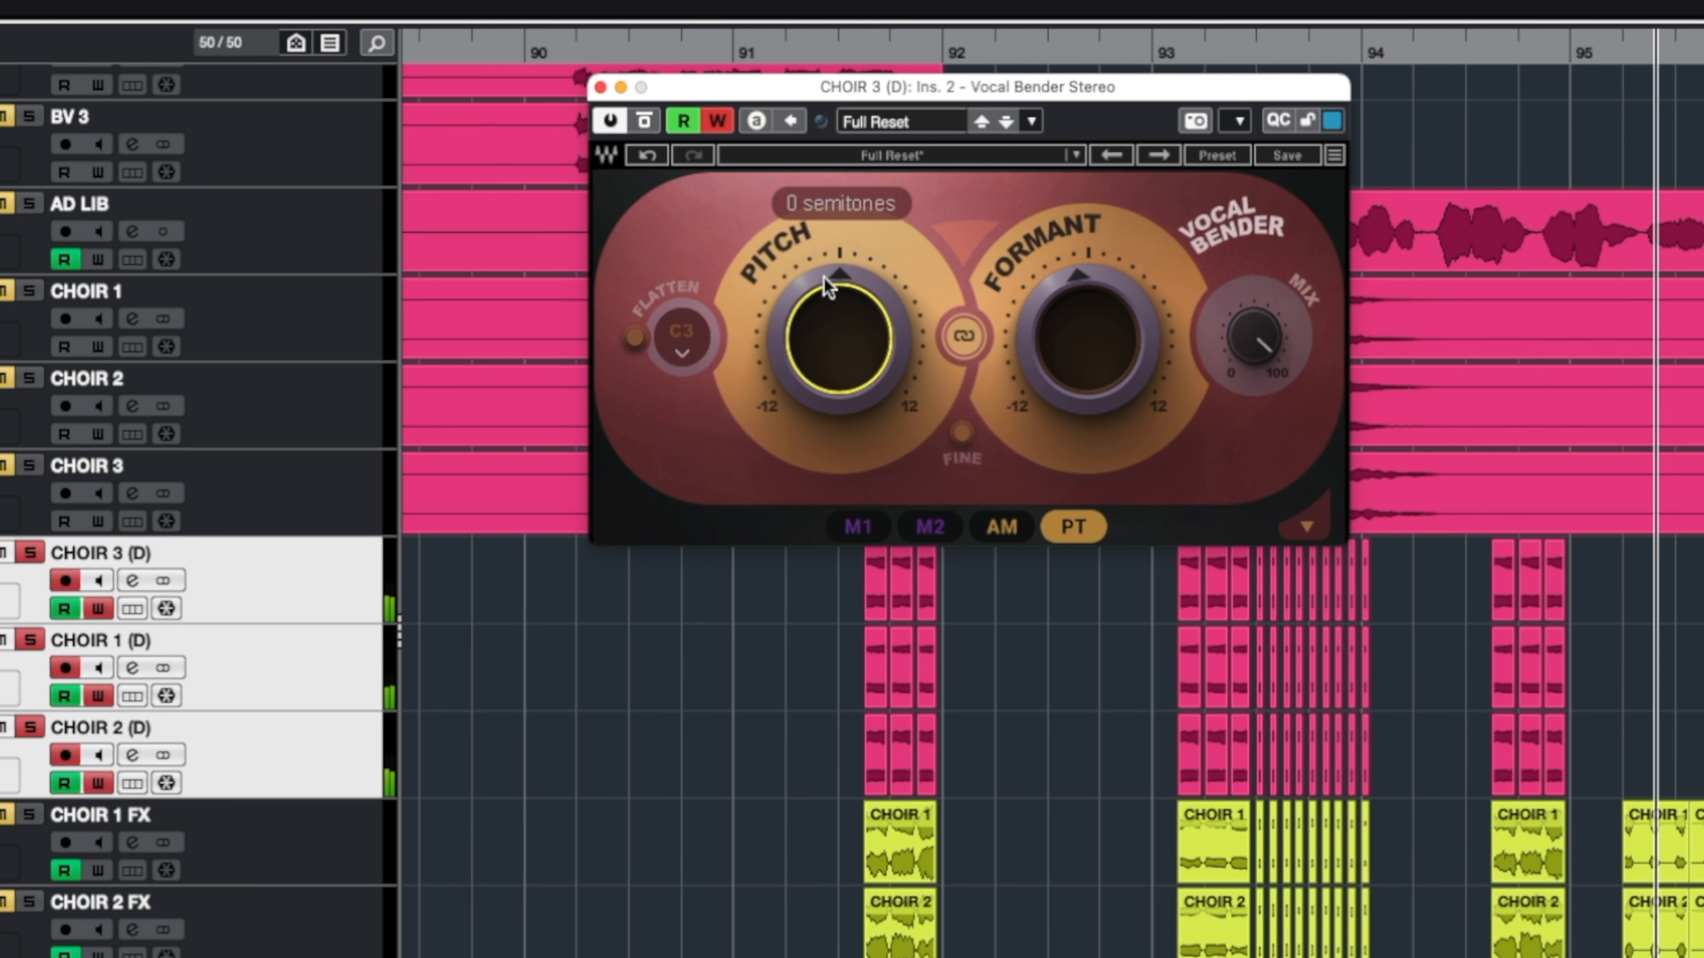
key("space")
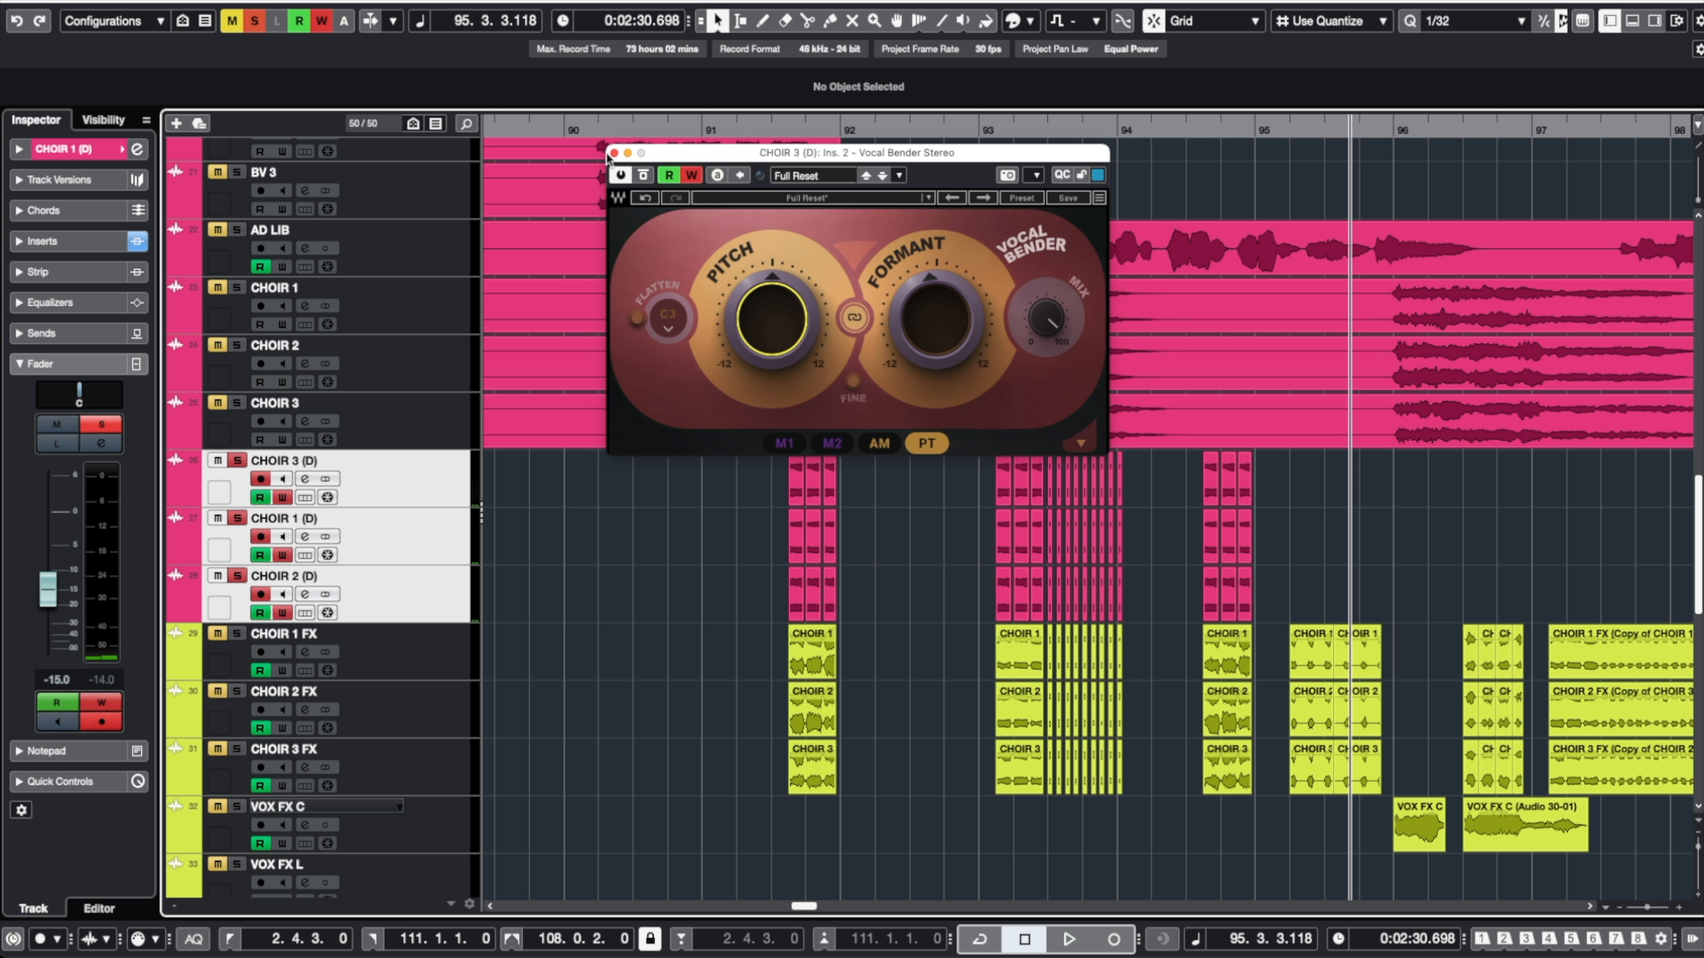
left_click(613, 153)
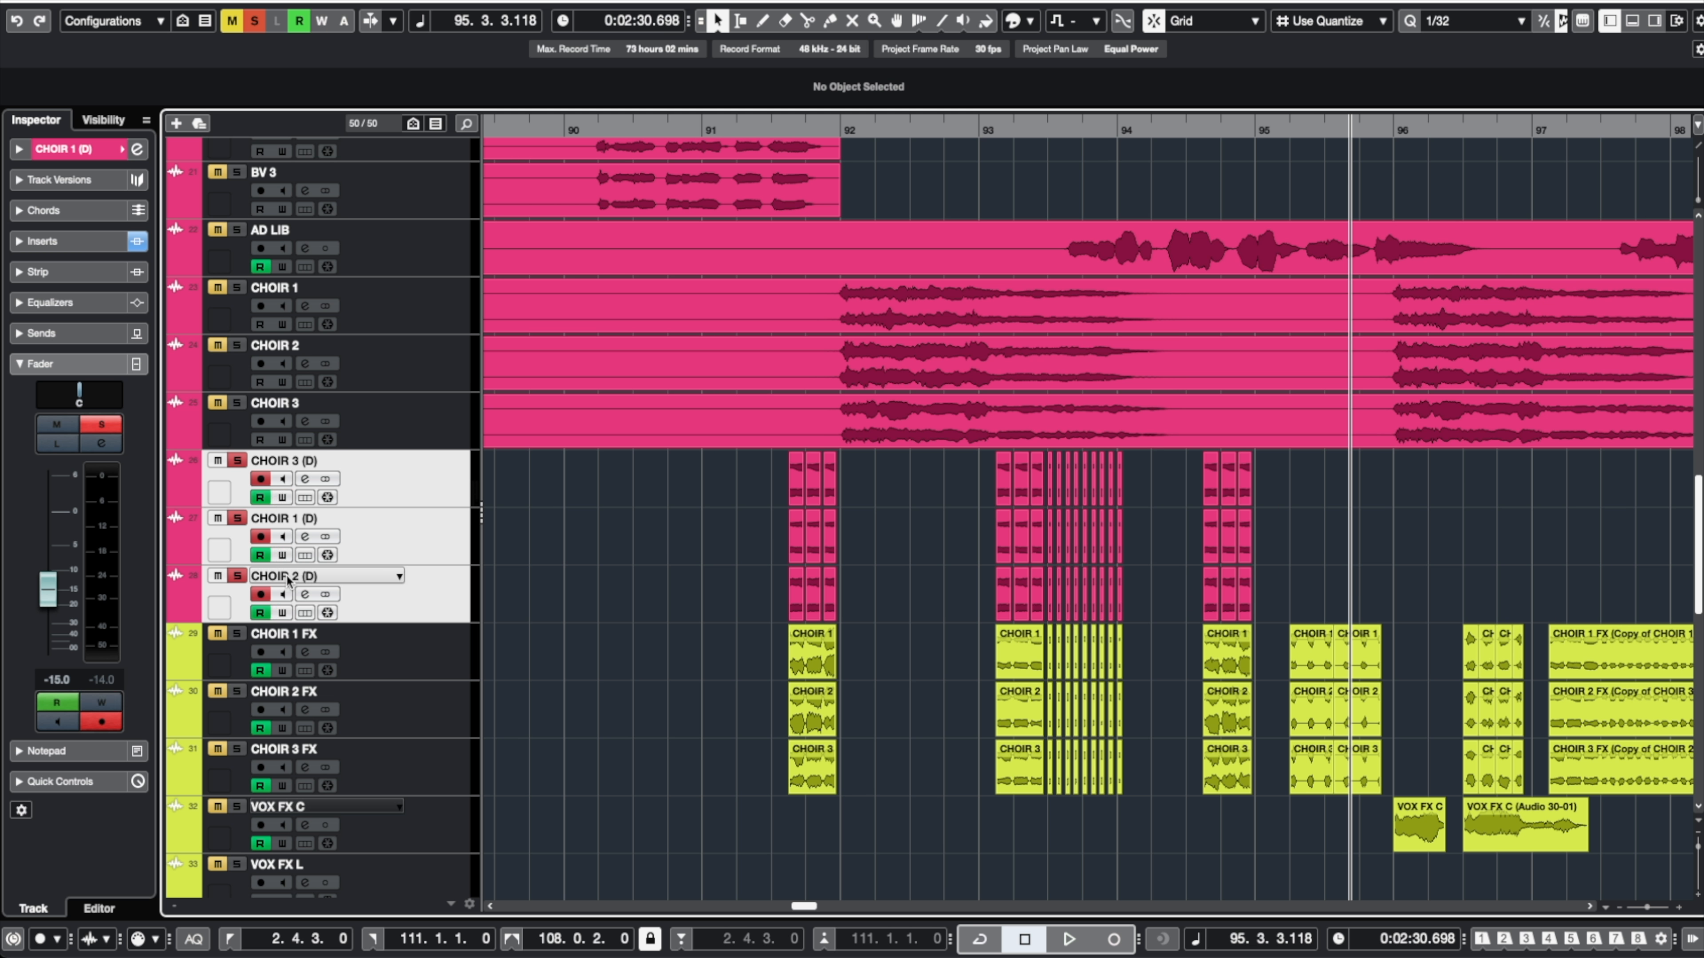
Show the automation lanes of the three duplicated choir tracks, adding the Vocal Bender Formant and Pitch lanes under CHOIR 3 (D)
left_click(174, 617)
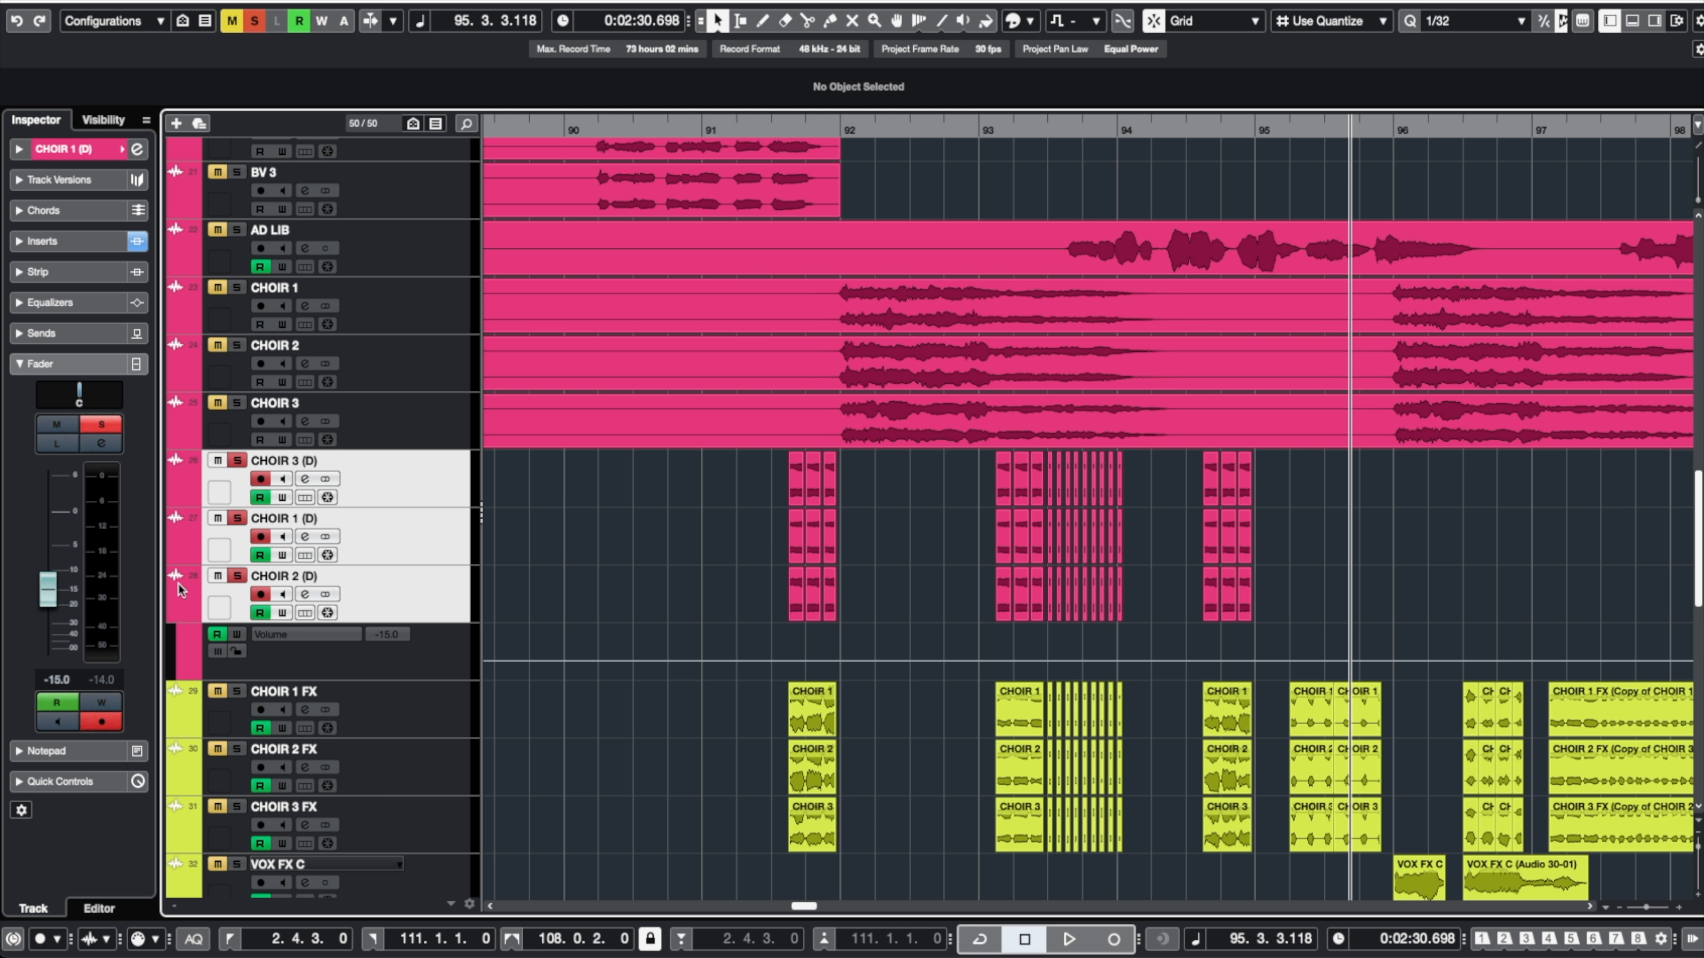
left_click(176, 555)
left_click(175, 497)
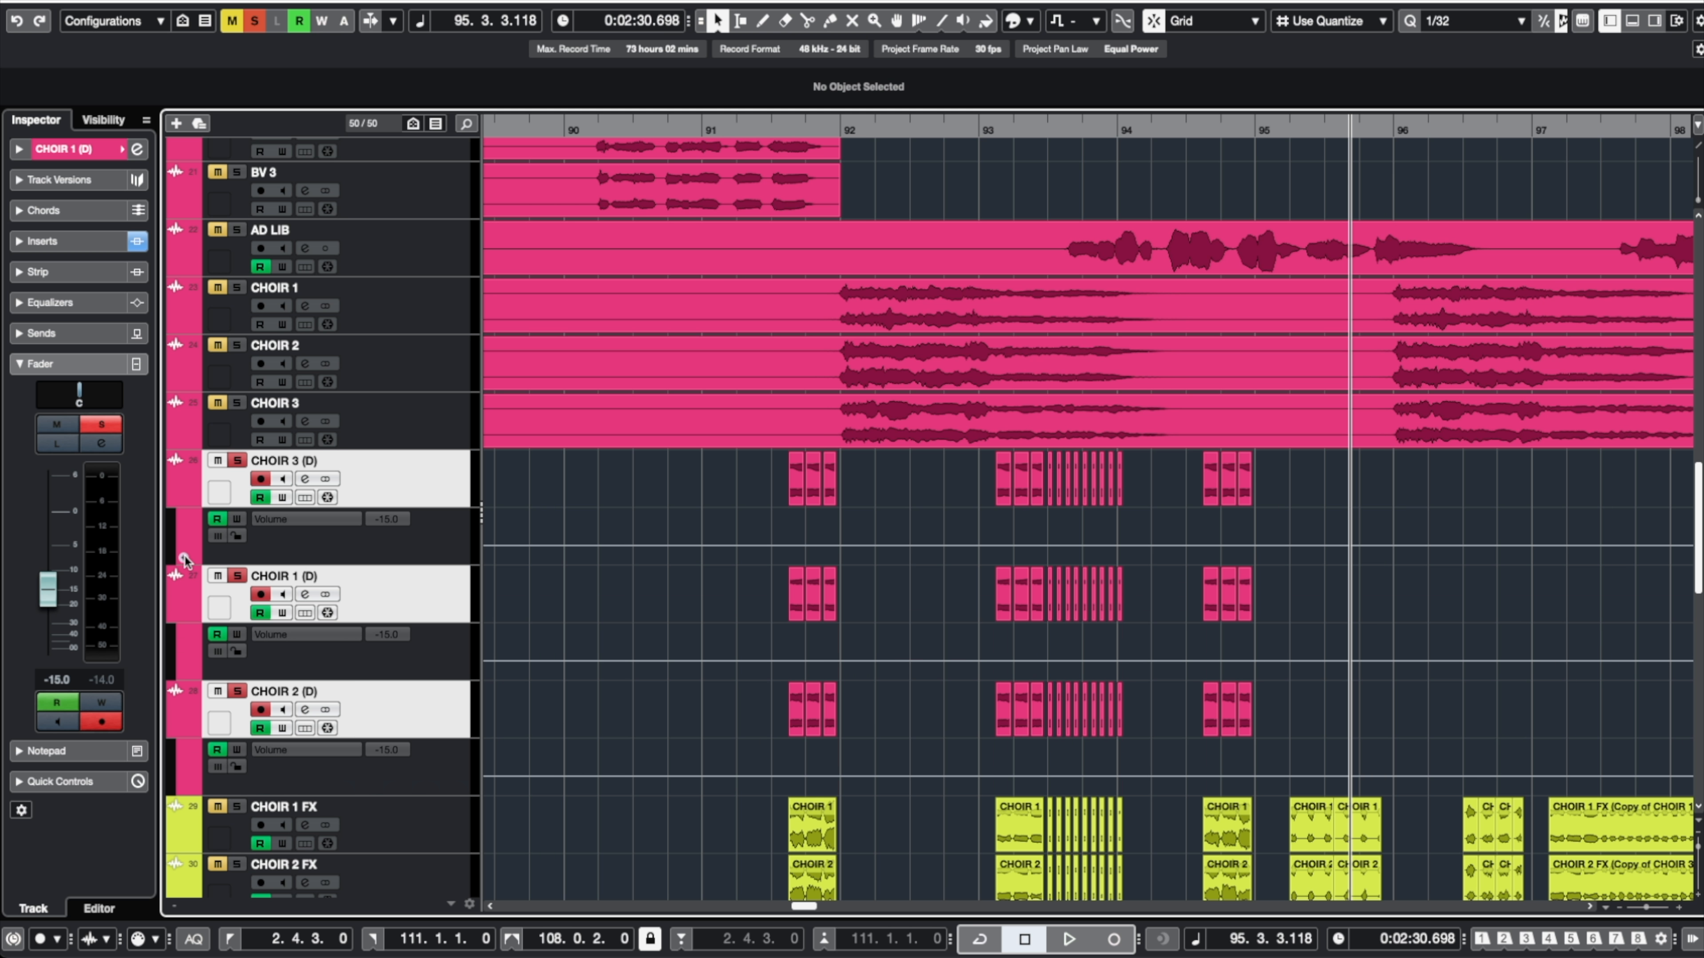
left_click(184, 557)
left_click(184, 617)
Add Formant and Pitch automation points on CHOIR 3 (D) at the first chop's start and at -12 semitones at 91.4.4.60
scroll(772, 626, "up", 4)
scroll(792, 612, "up", 3)
scroll(813, 600, "up", 4)
left_click(896, 504)
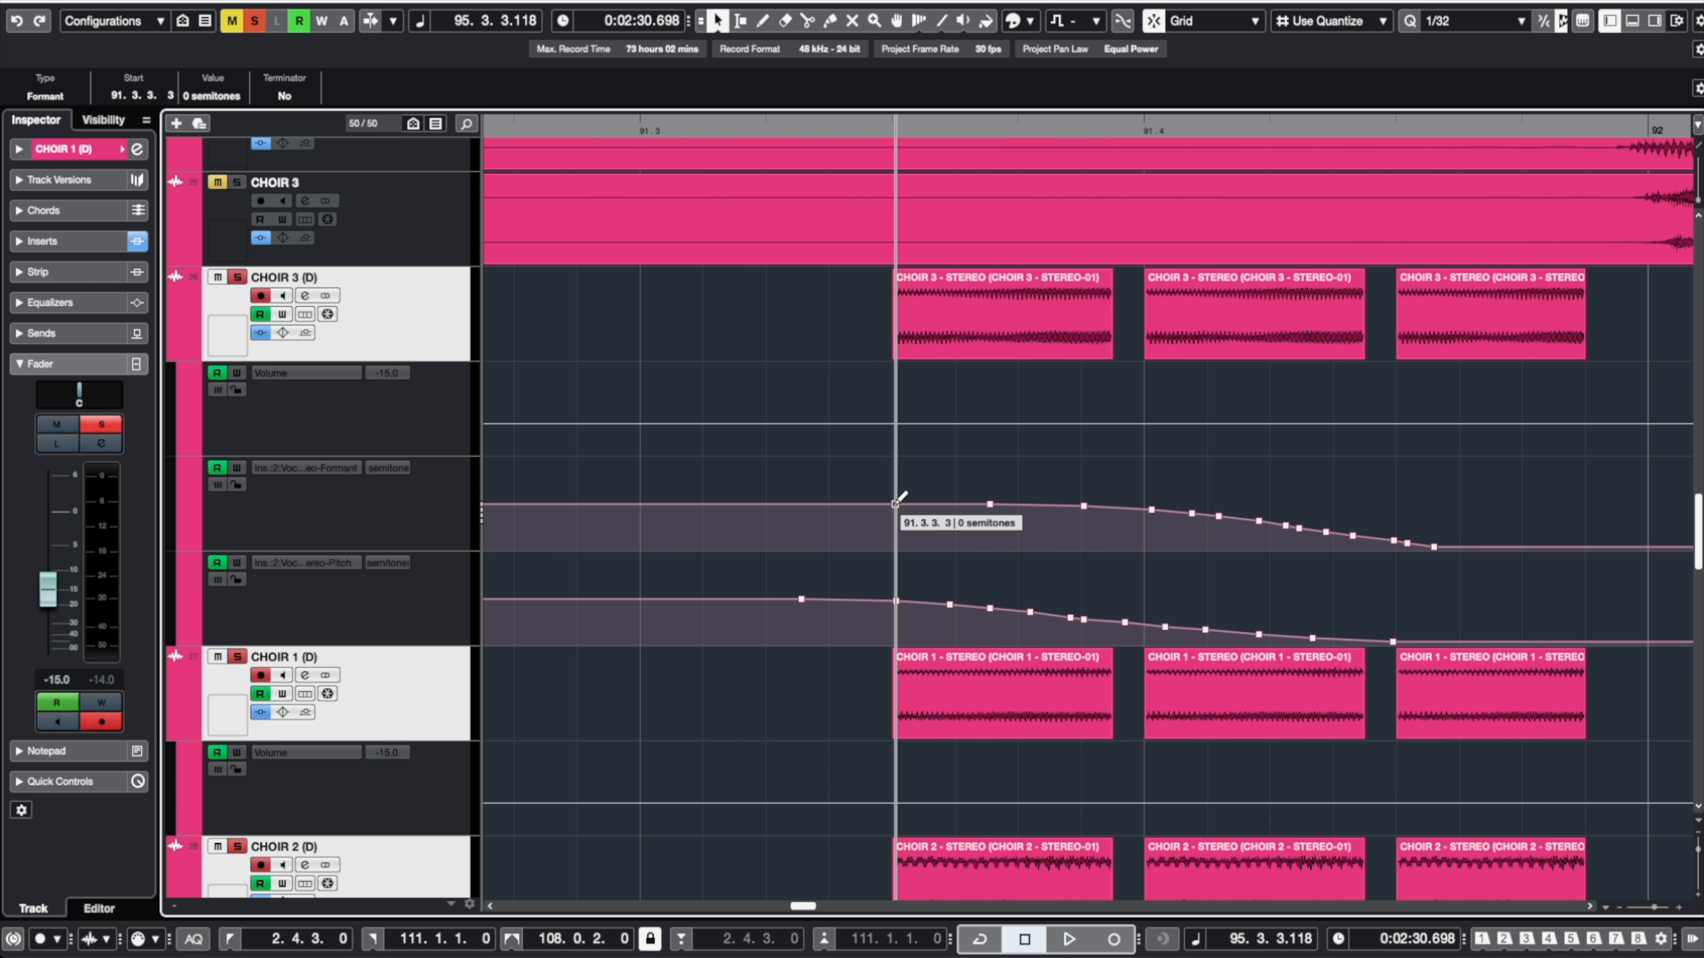
scroll(790, 536, "down", 5)
left_click(837, 598)
left_click(1118, 547)
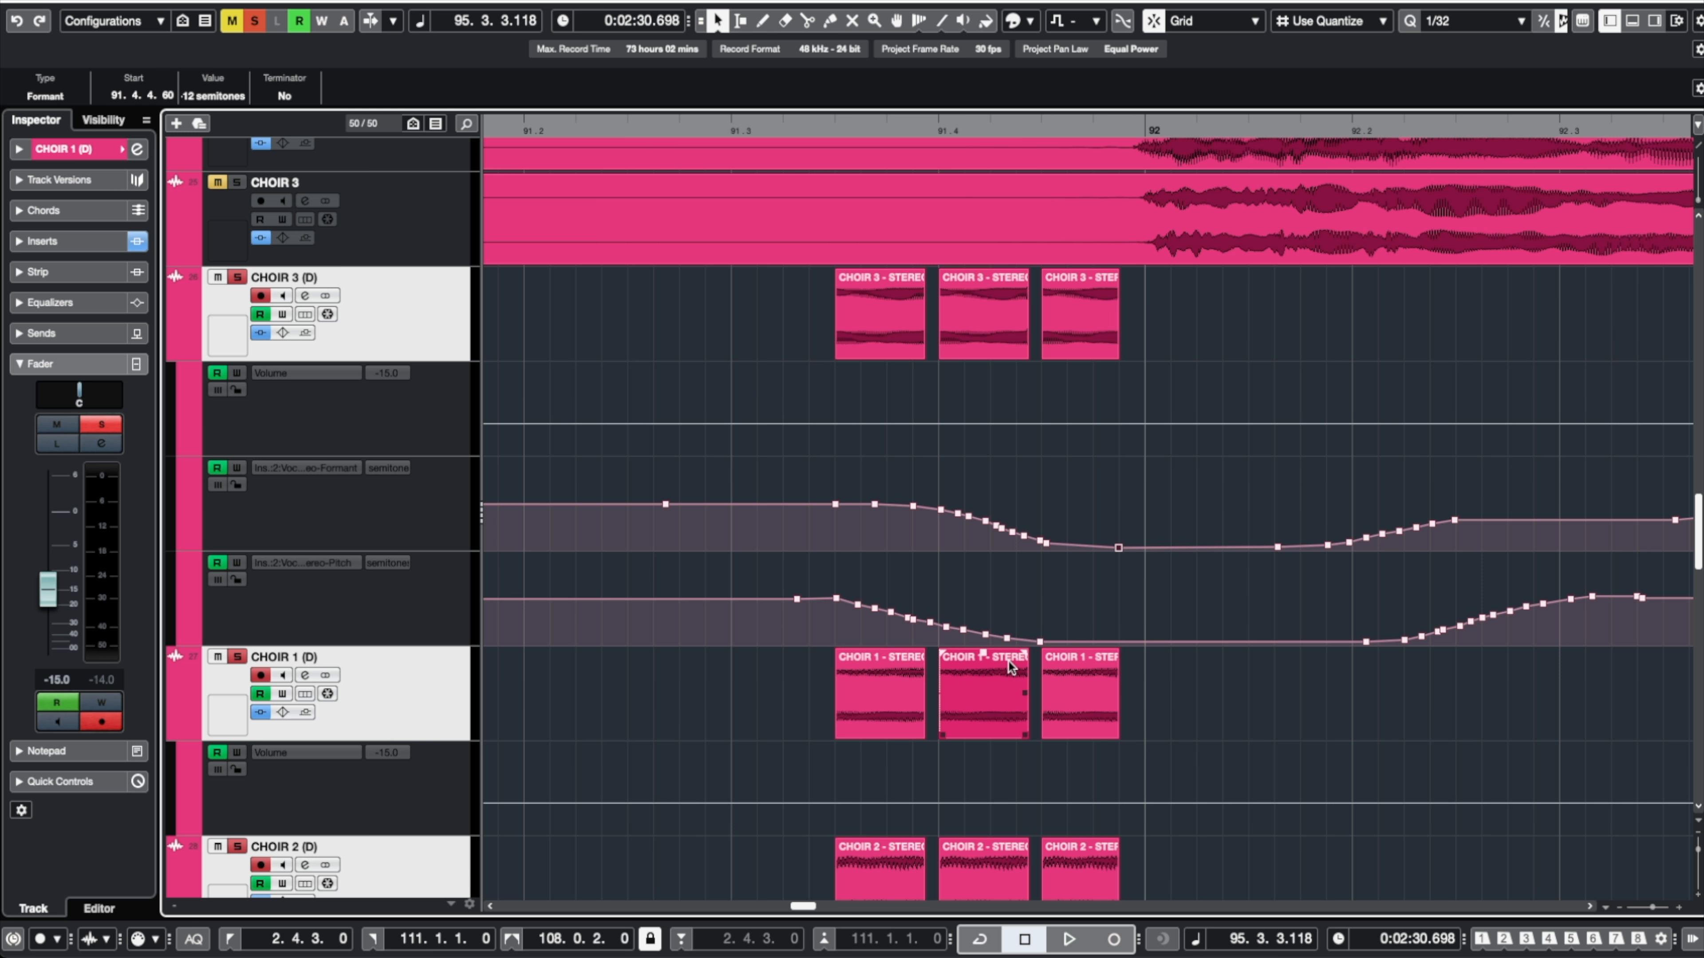
left_click(1118, 643)
Delete the Formant and Pitch points between the start and end of the first chop group, leaving straight downward ramps
left_click_drag(848, 472, 1094, 702)
key("Delete")
scroll(1029, 680, "right", 3)
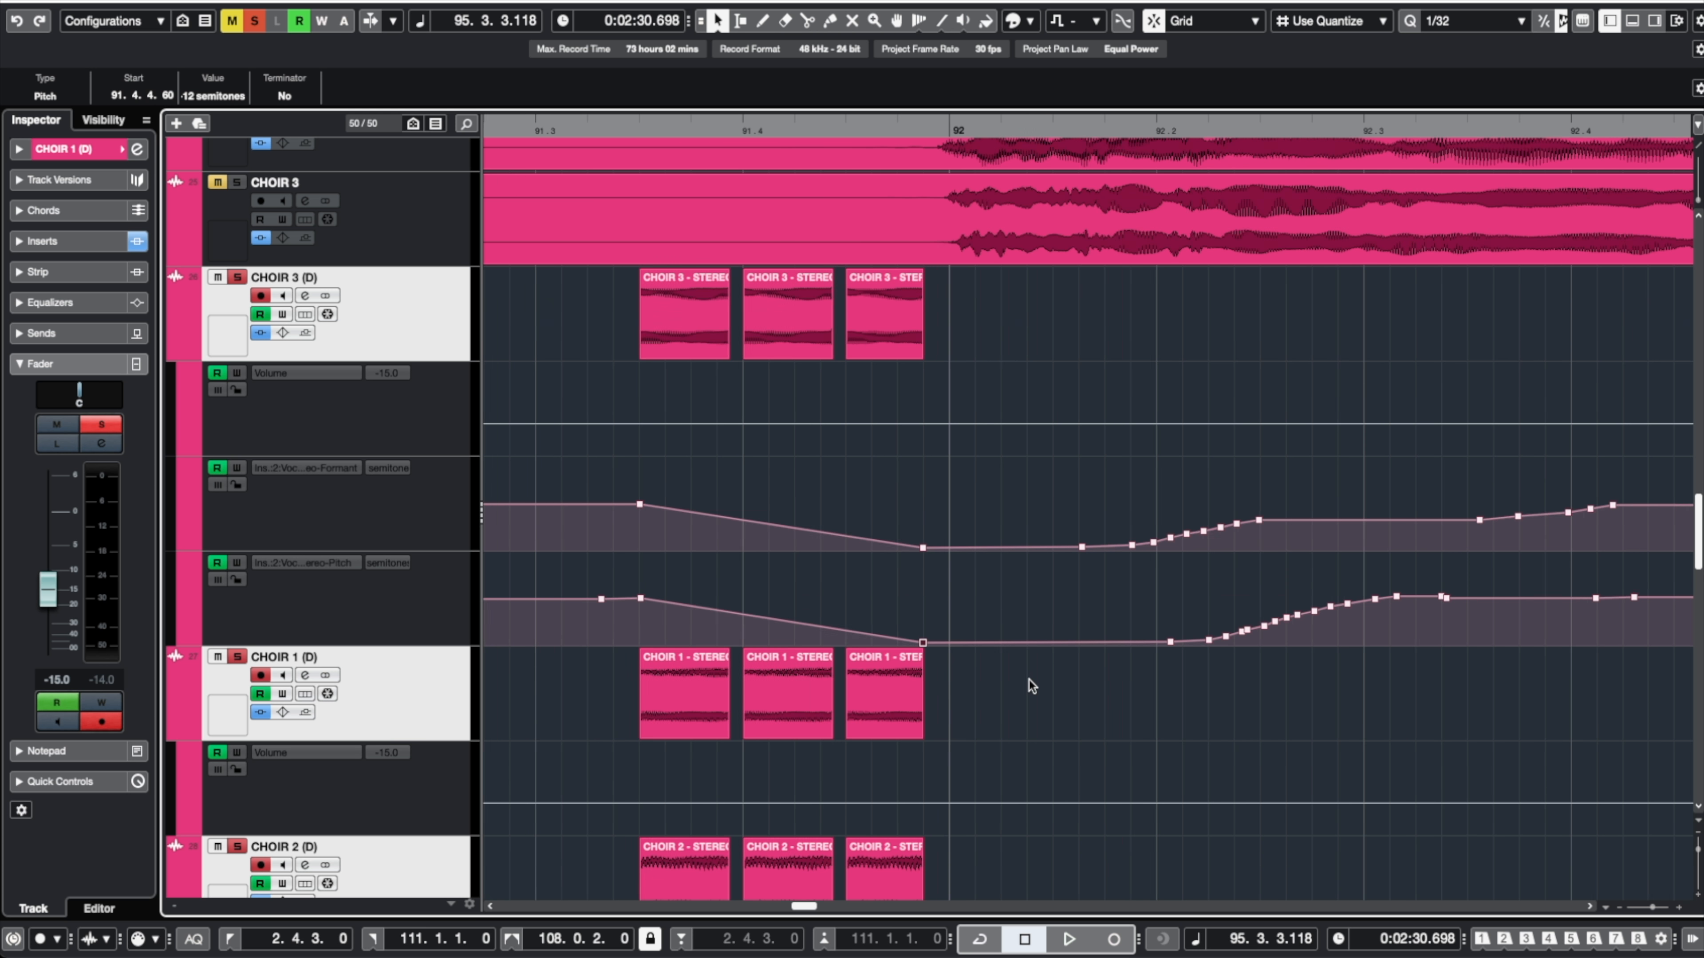
scroll(1029, 681, "right", 3)
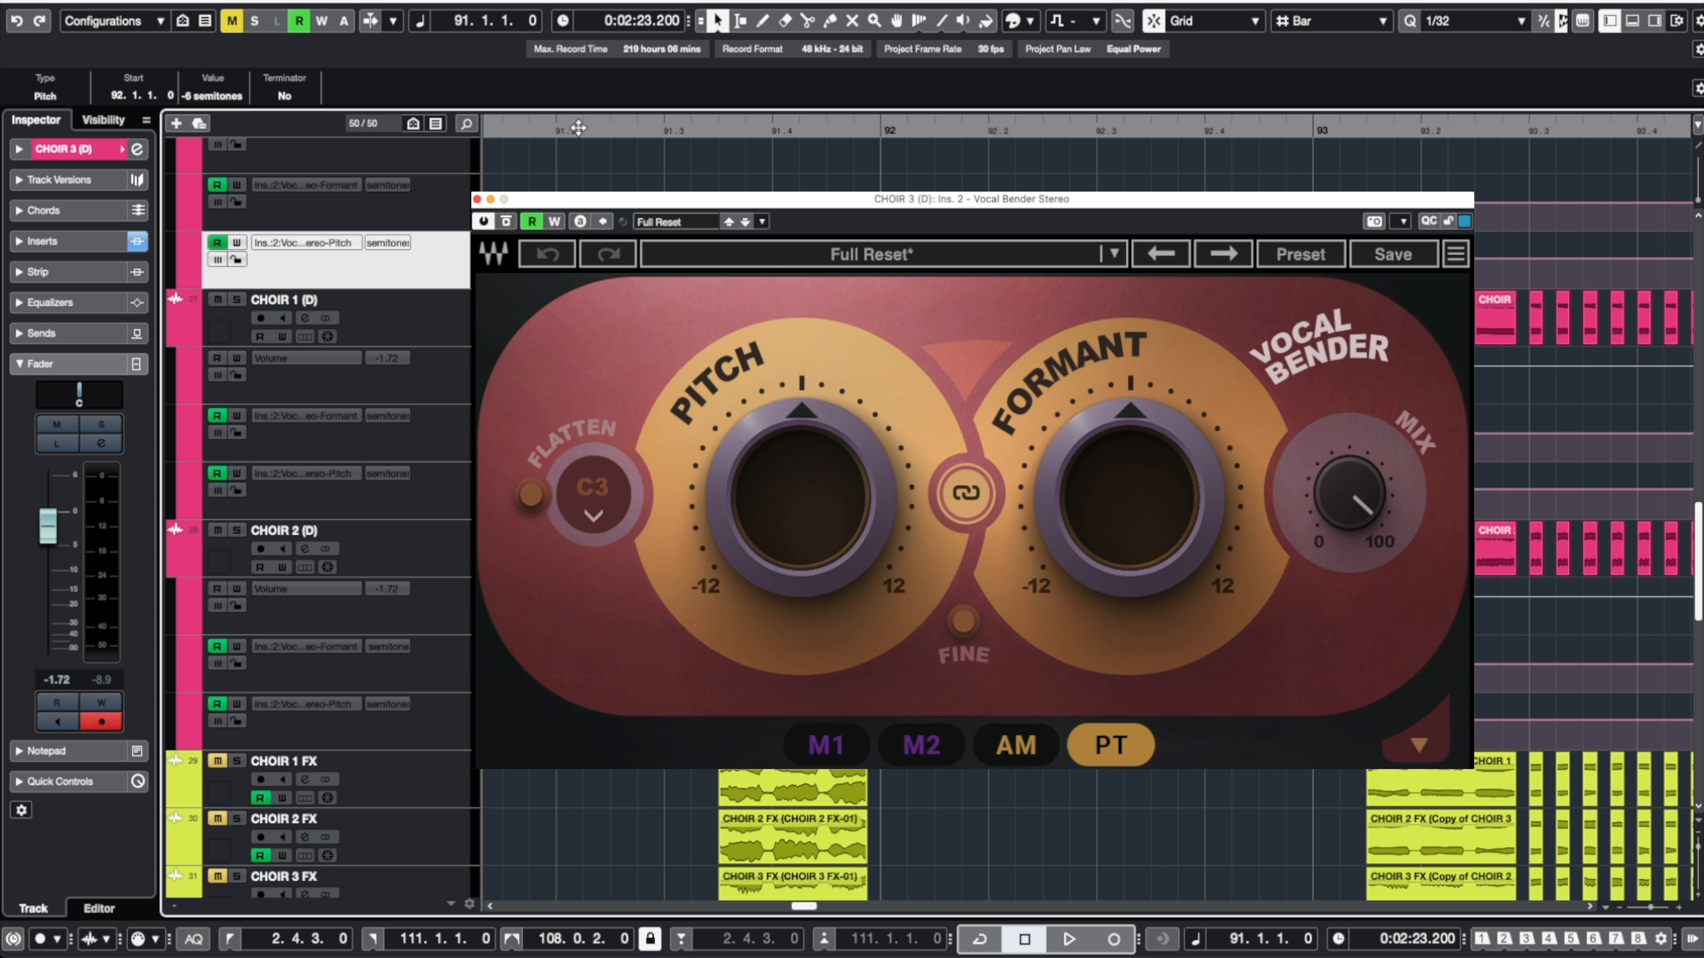
Play the automated choir chops from bar 91 with Vocal Bender open to hear the finished effect
key("space")
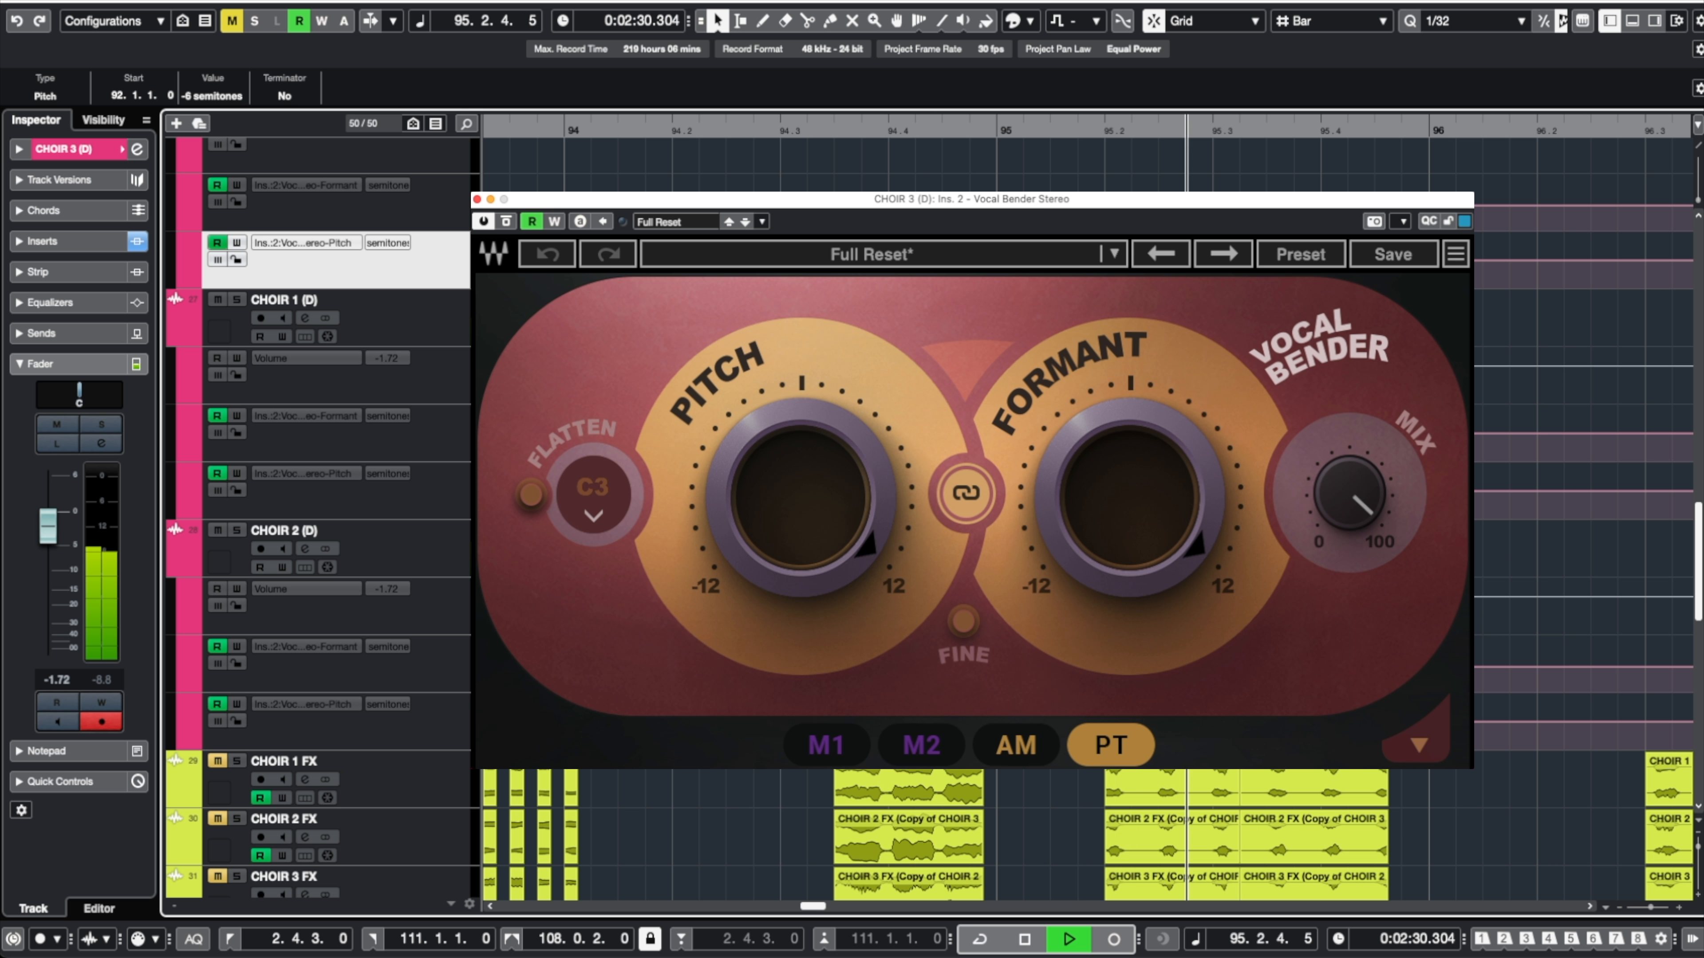
key("space")
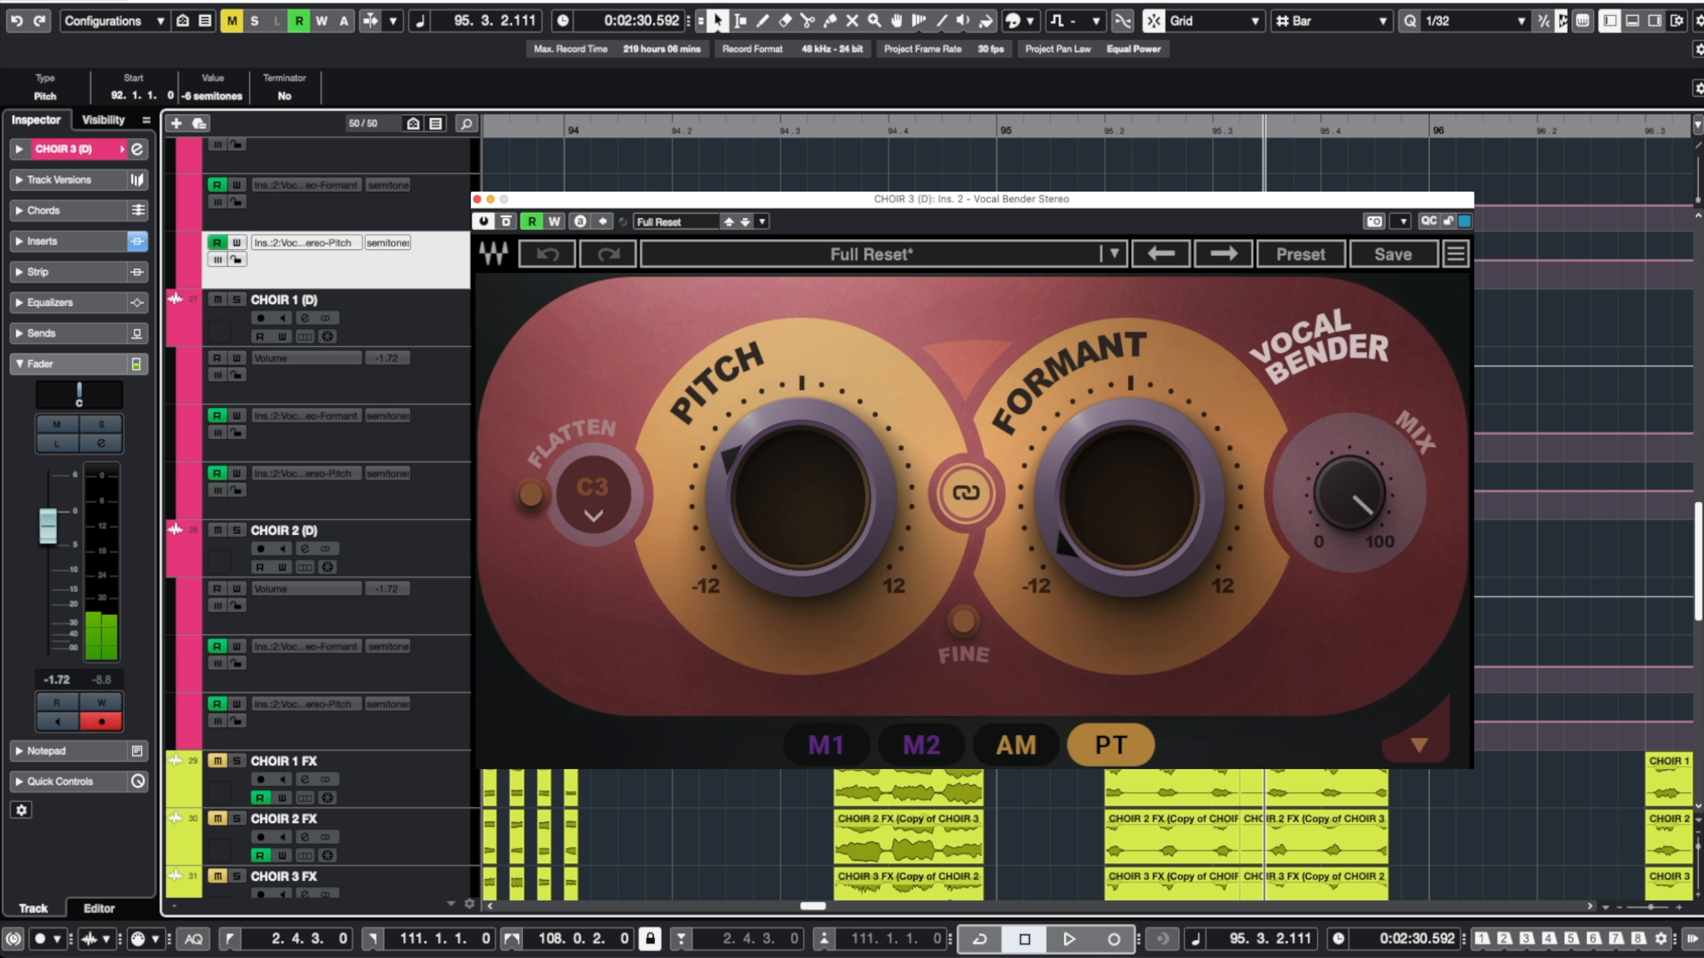